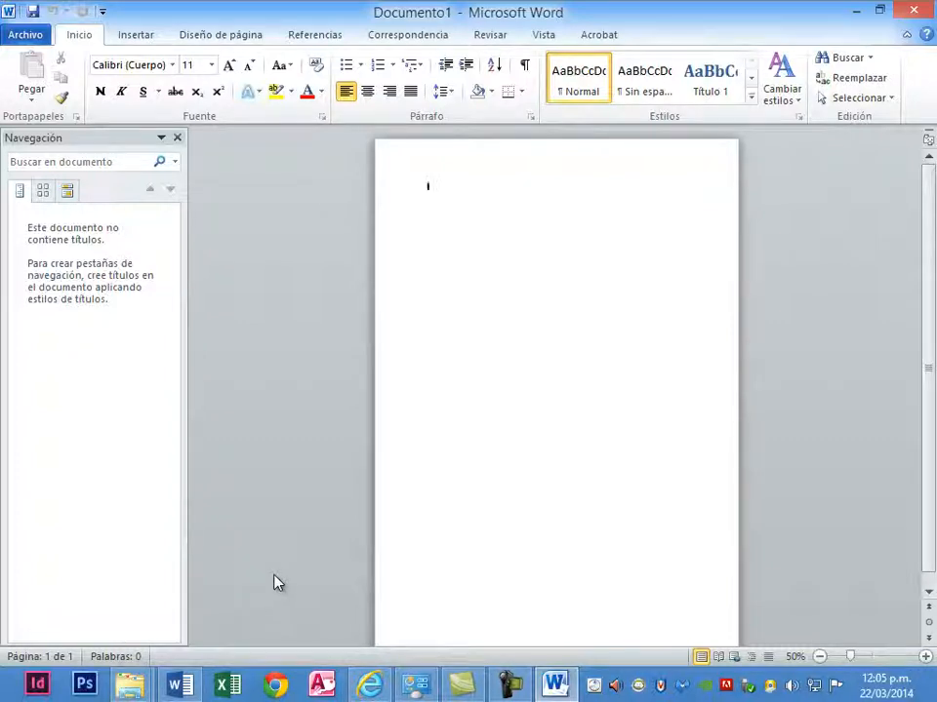
- Close the navigation pane and zoom the blank document in to 90%
left_click(274, 582)
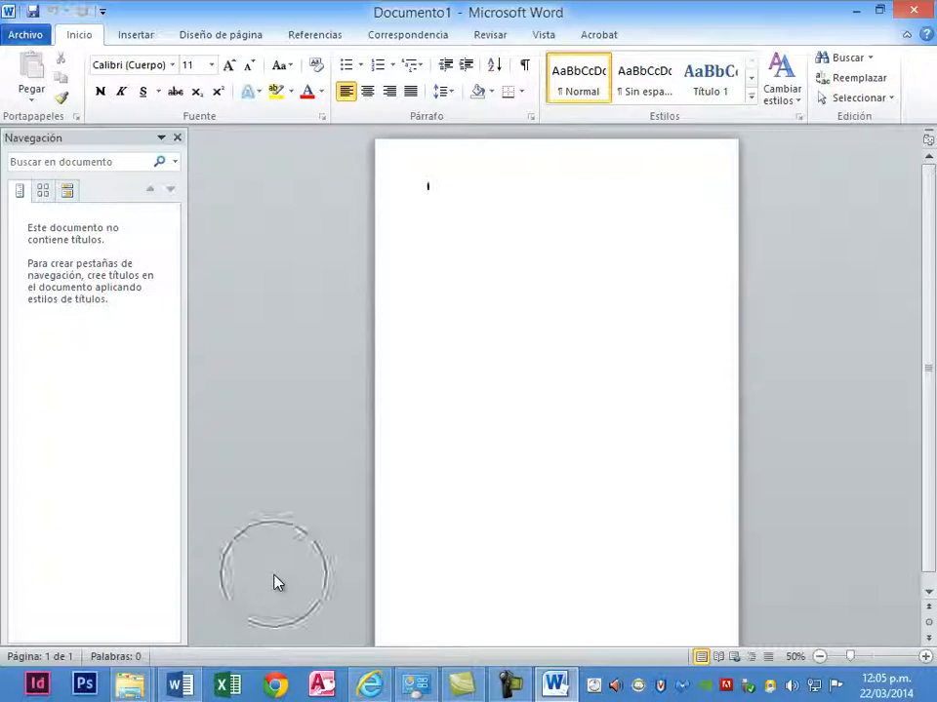
left_click(177, 138)
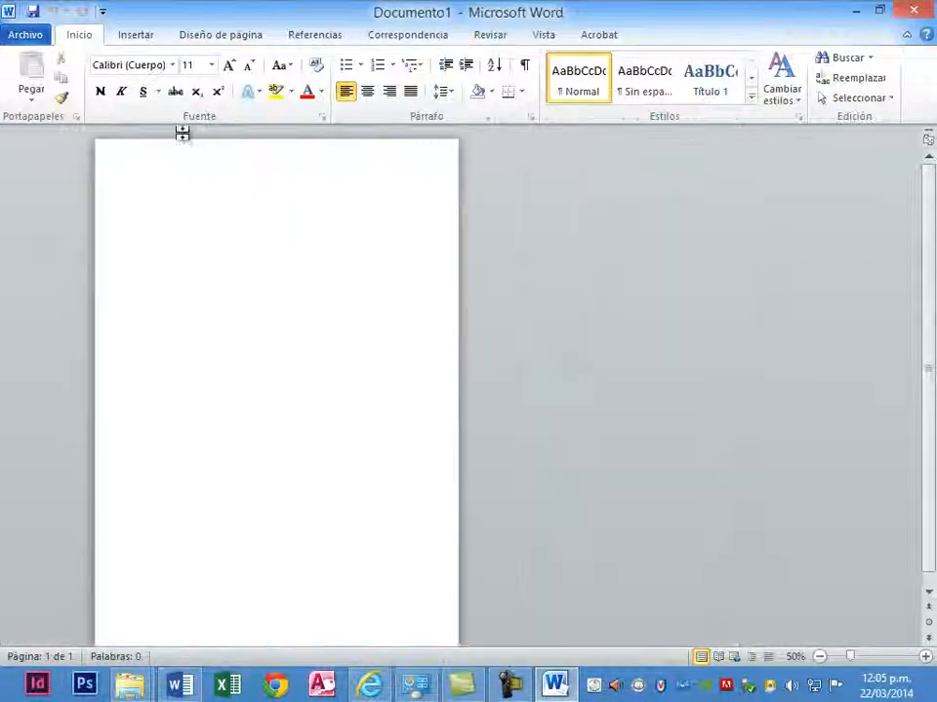
scroll(309, 270, "up", 2, "ctrl")
scroll(309, 270, "up", 2, "ctrl")
left_click(309, 270)
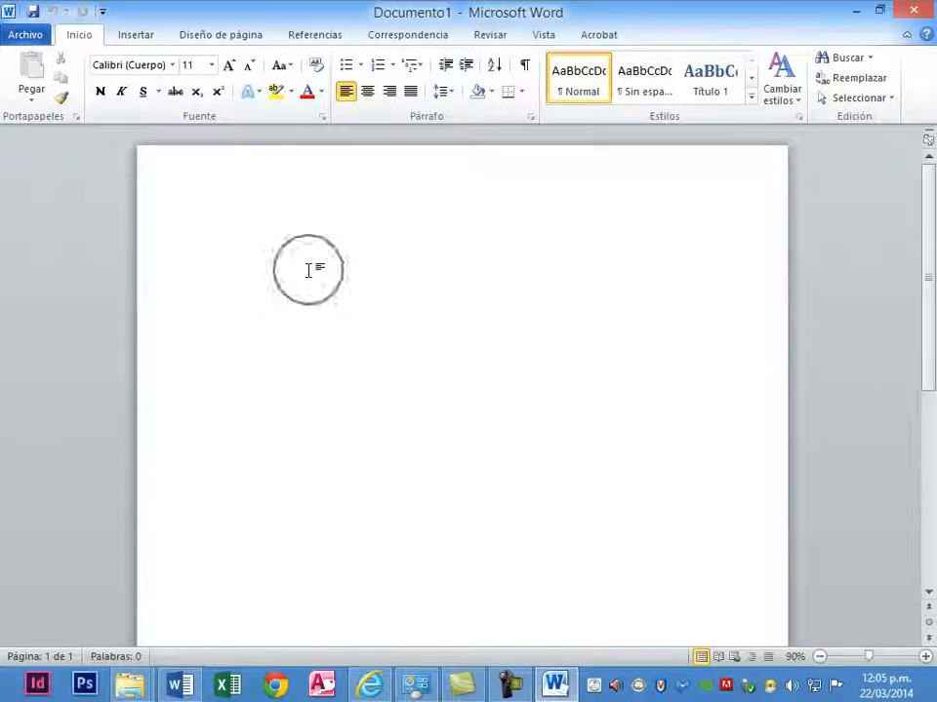
- Open the document Carta para combinar.docx from the ABACO\2014\Material folder on the Datos (D:) drive
key("ctrl+a")
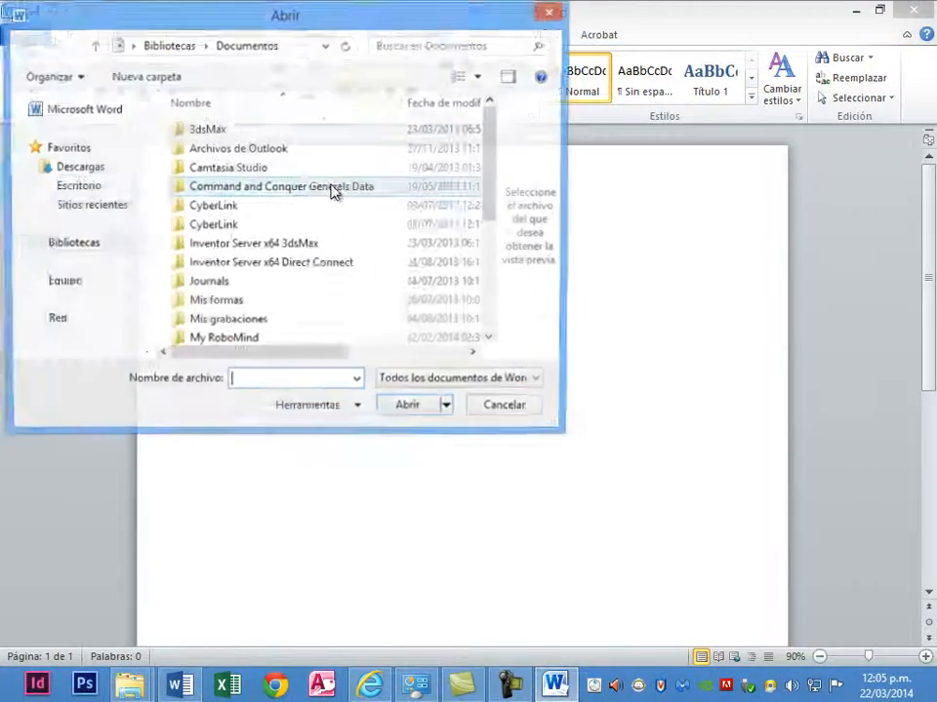
left_click(108, 325)
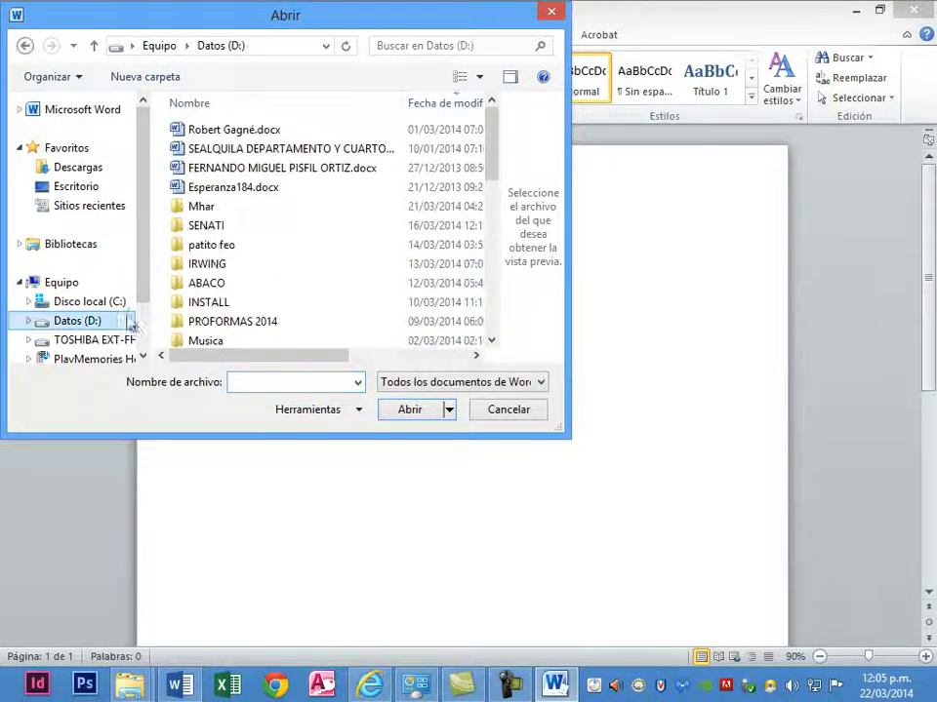
double_click(214, 283)
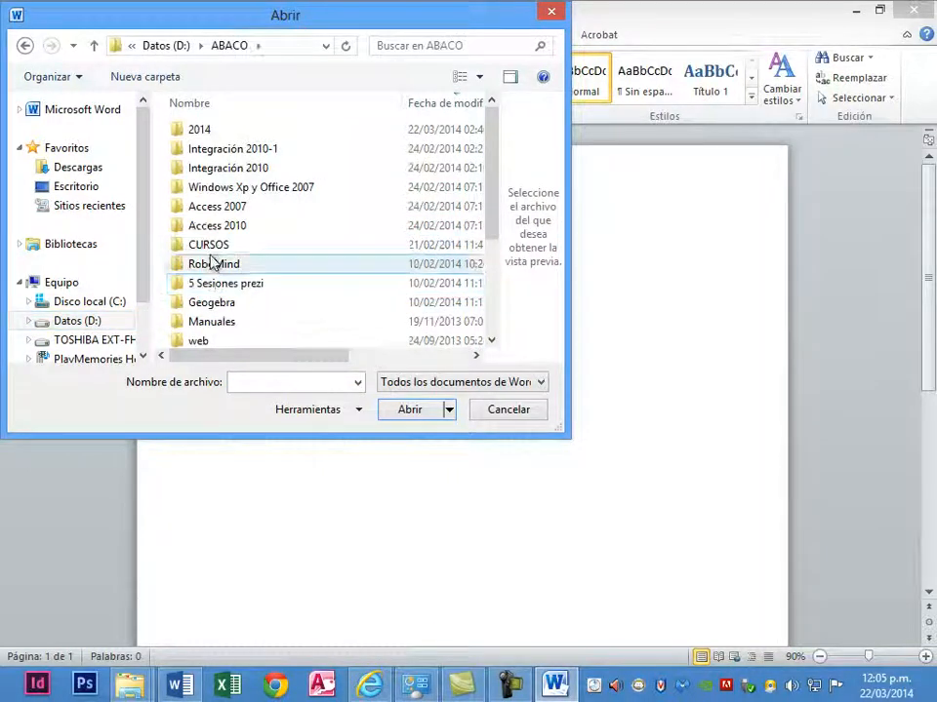
double_click(221, 135)
double_click(240, 282)
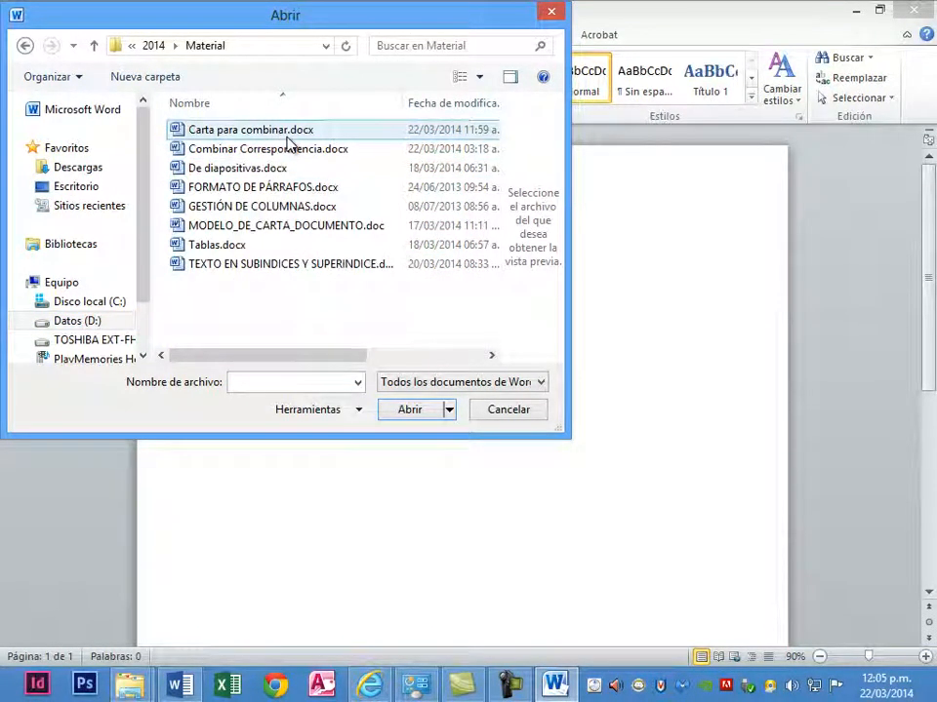
double_click(287, 138)
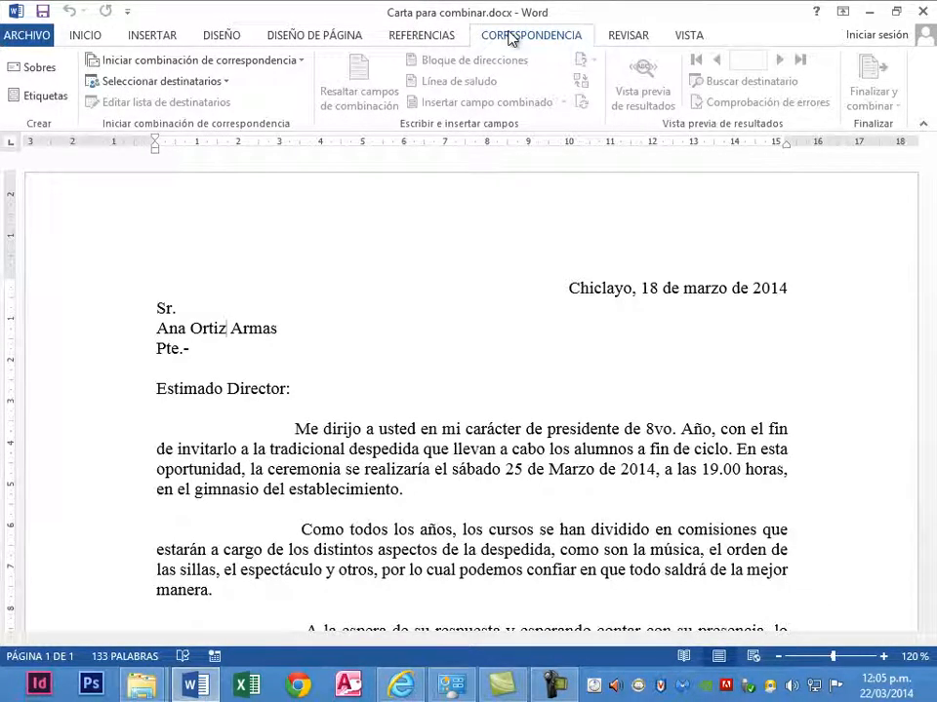
- Start the step-by-step mail merge wizard for the letter with Cartas as the document type, and advance to the starting document
left_click(193, 66)
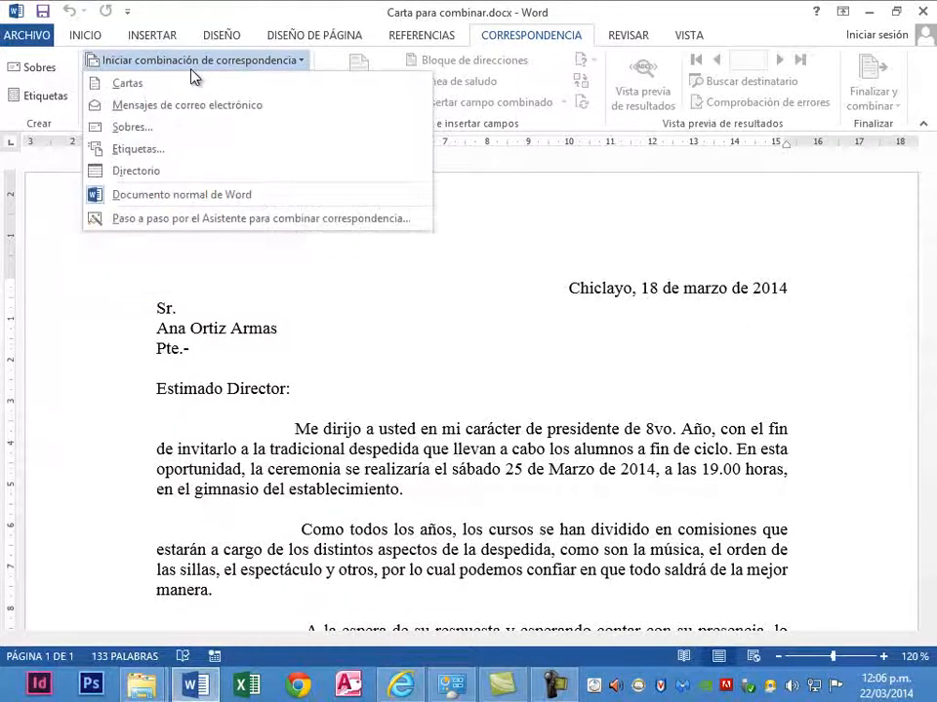
left_click(172, 226)
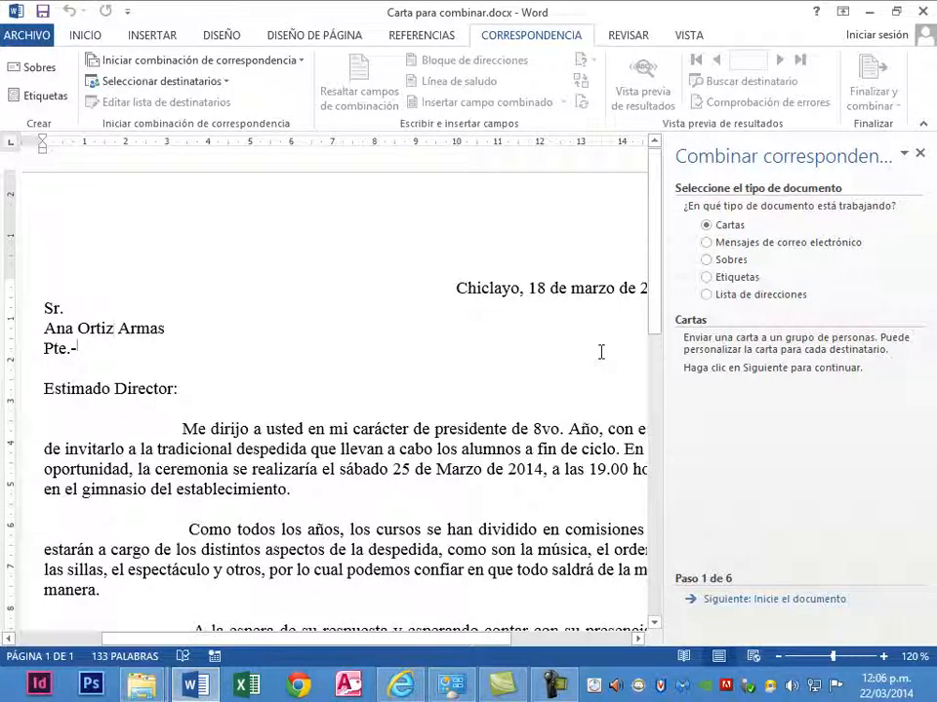
left_click(44, 326)
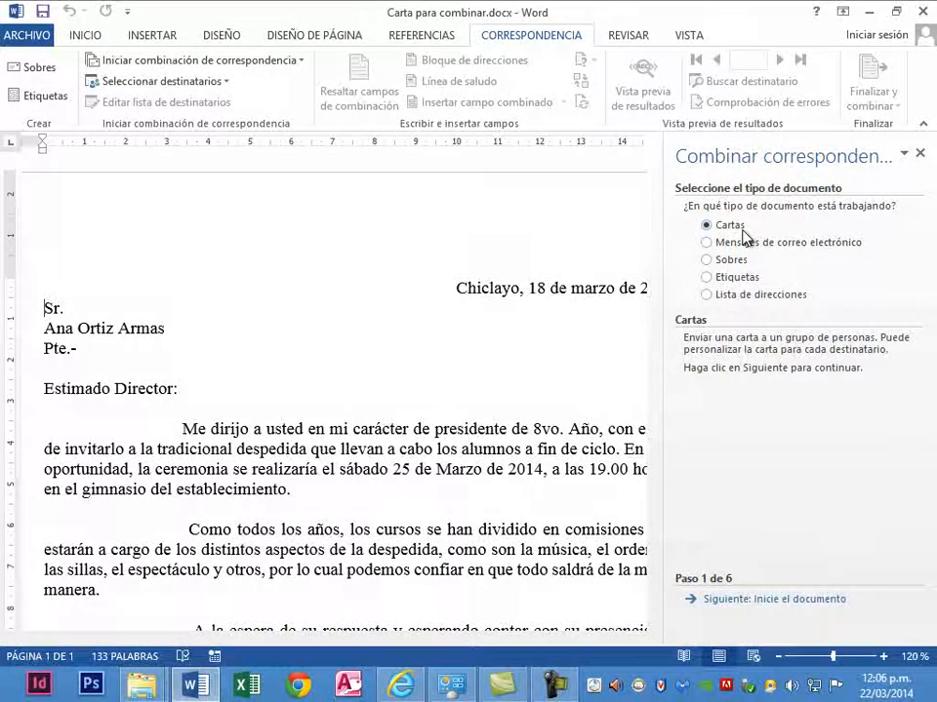
left_click(696, 601)
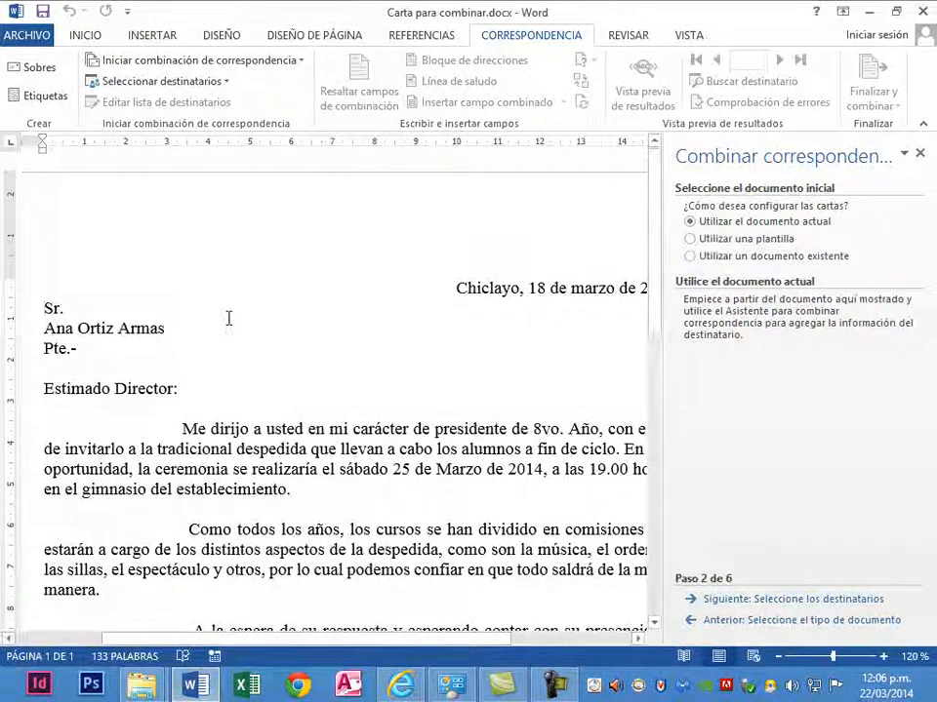
- Keep the current document as the starting document for the merge and advance to recipient selection
left_click_drag(43, 329, 167, 327)
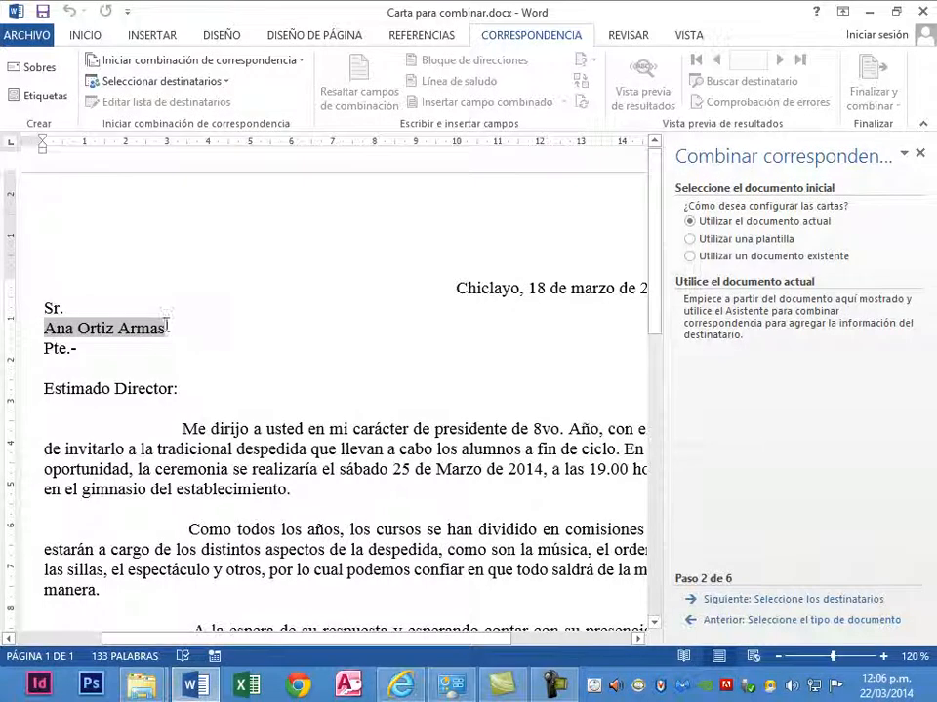
left_click(44, 329)
left_click(712, 222)
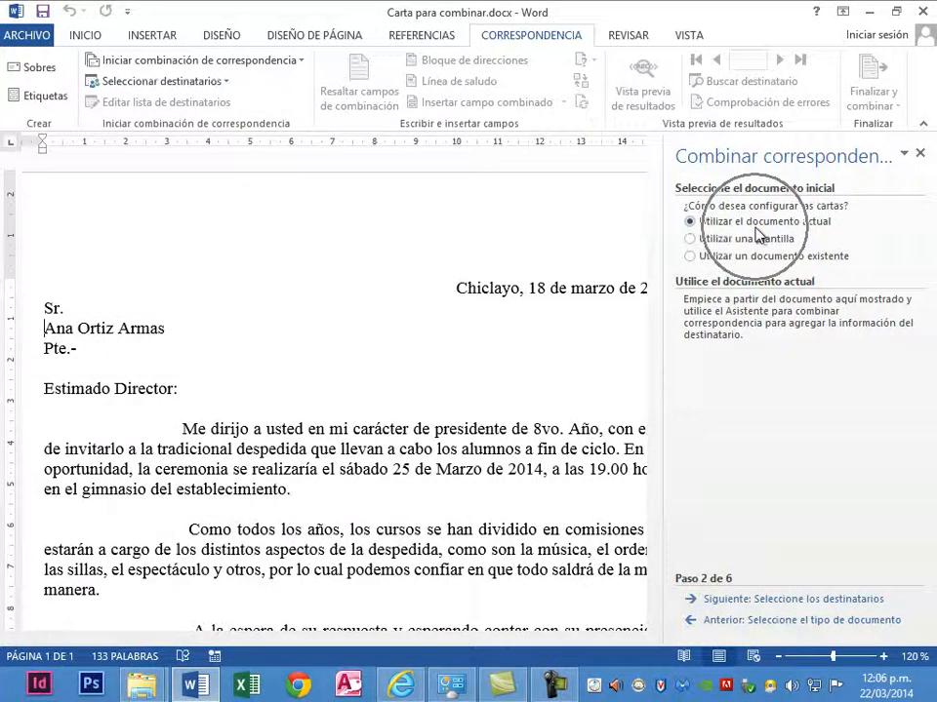
left_click(690, 604)
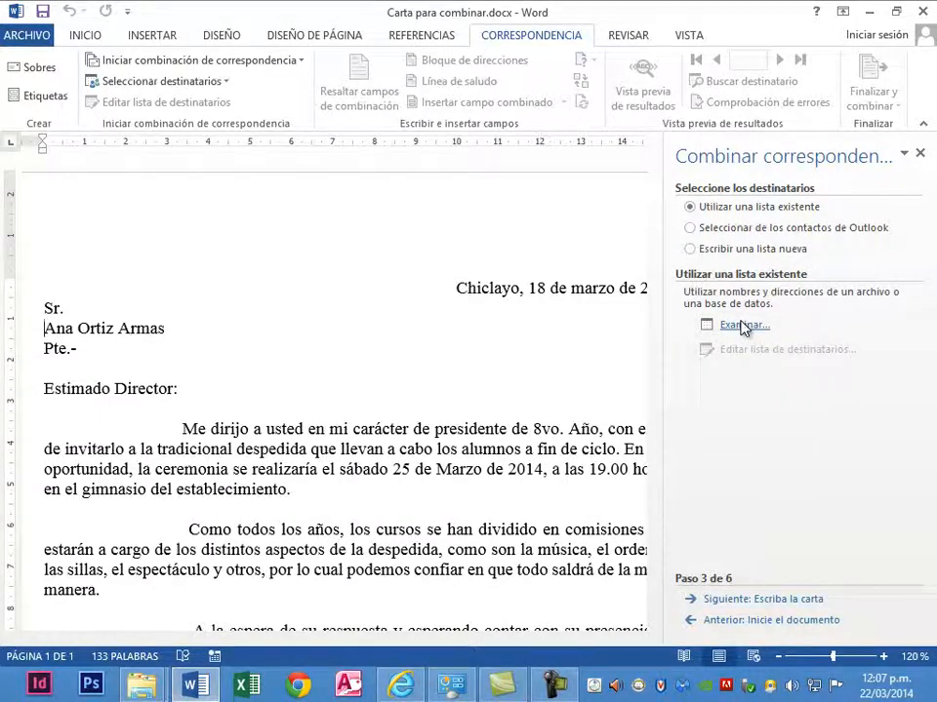
- Choose to write a new recipient list and start creating it
left_click(719, 255)
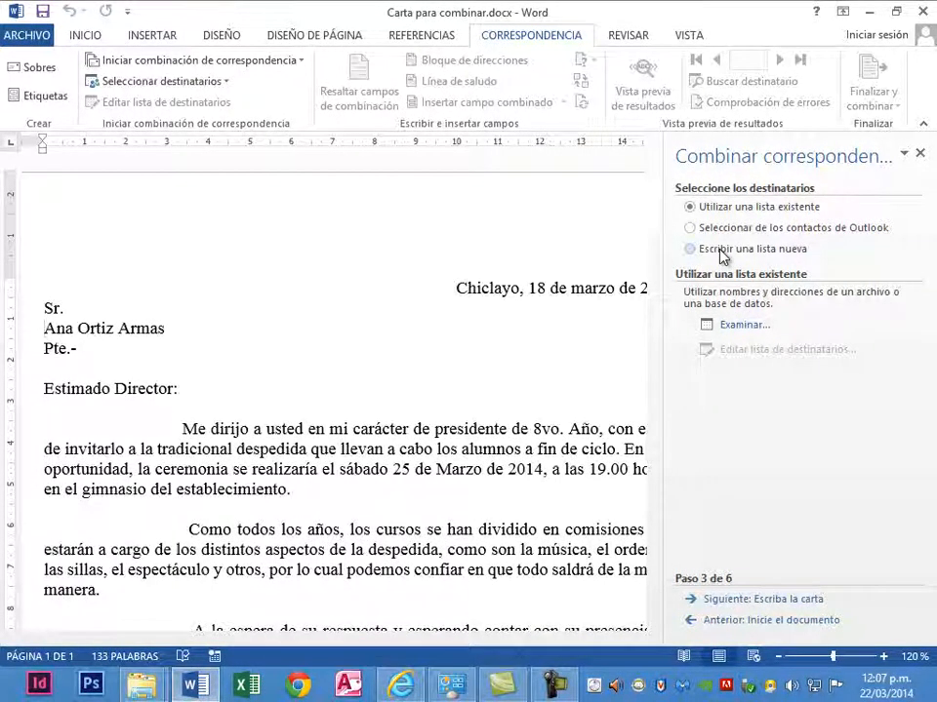
left_click(719, 252)
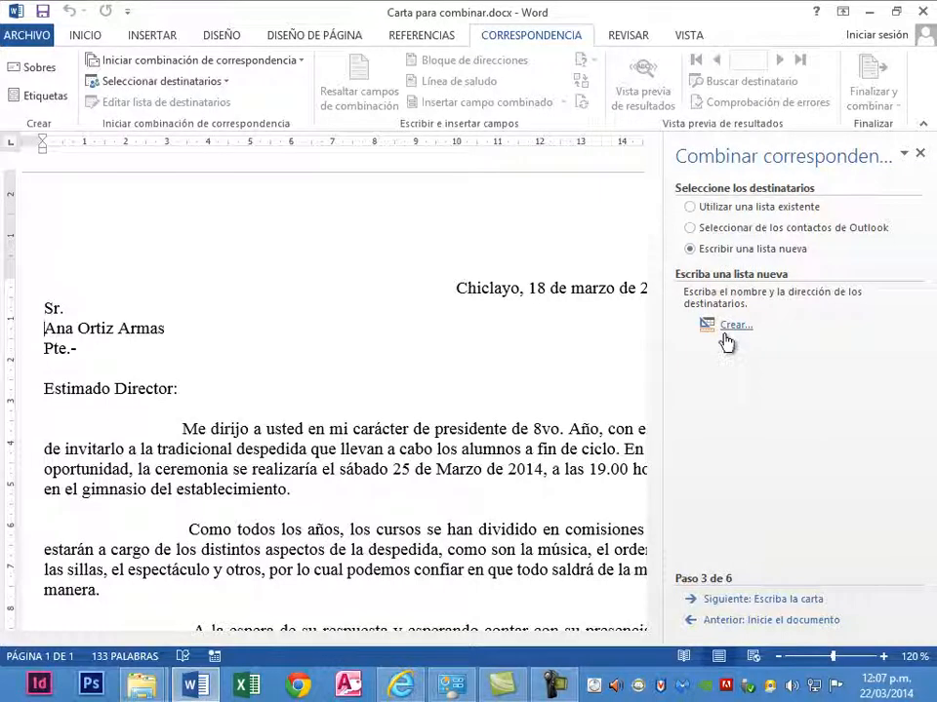
left_click(724, 335)
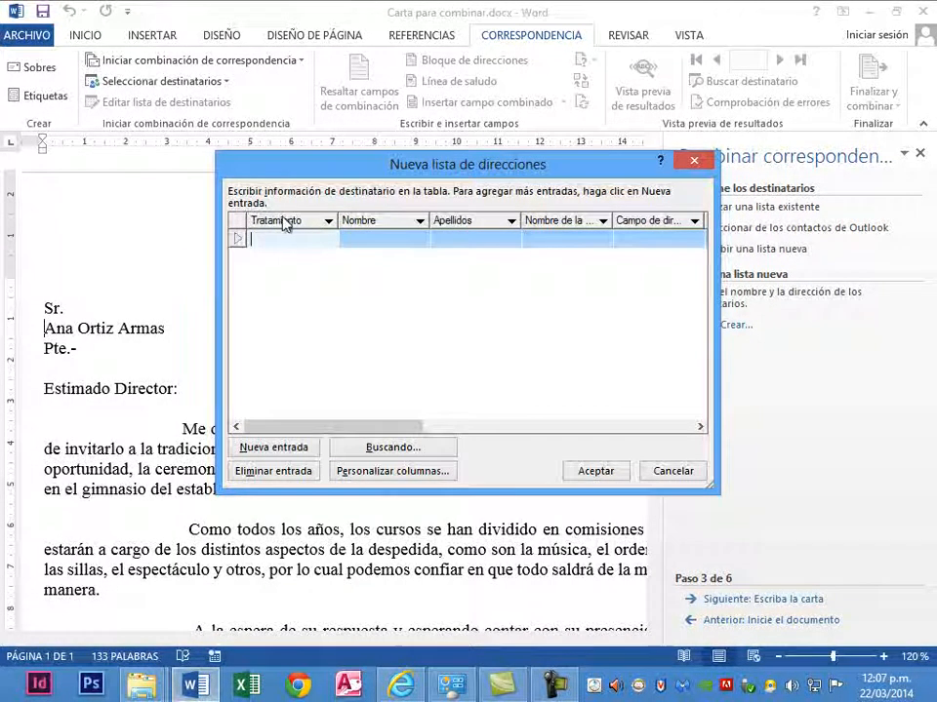
left_click(283, 221)
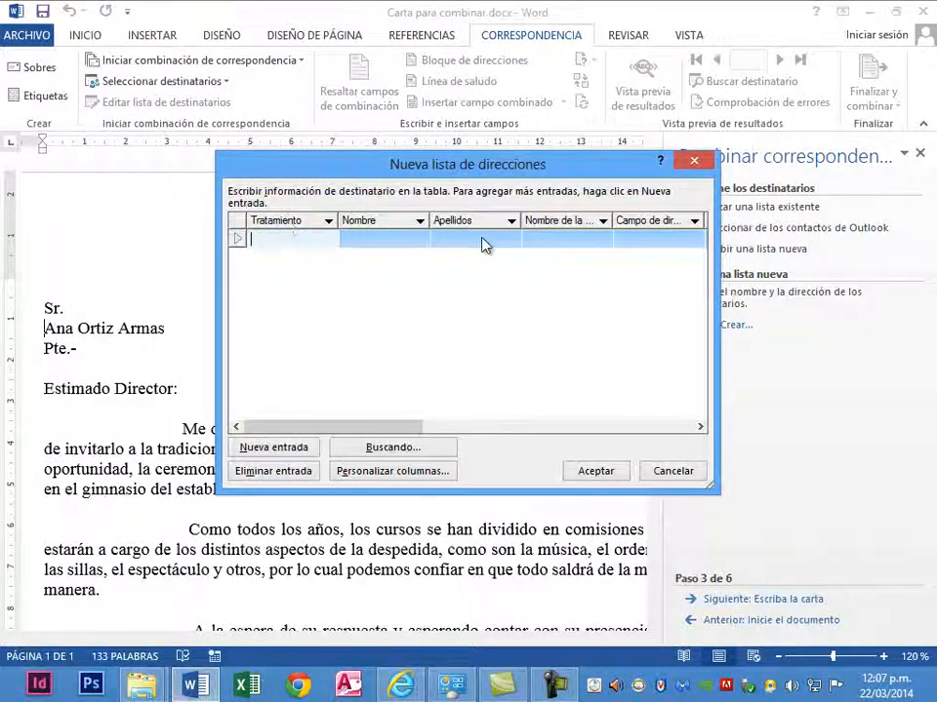
left_click_drag(352, 420, 353, 498)
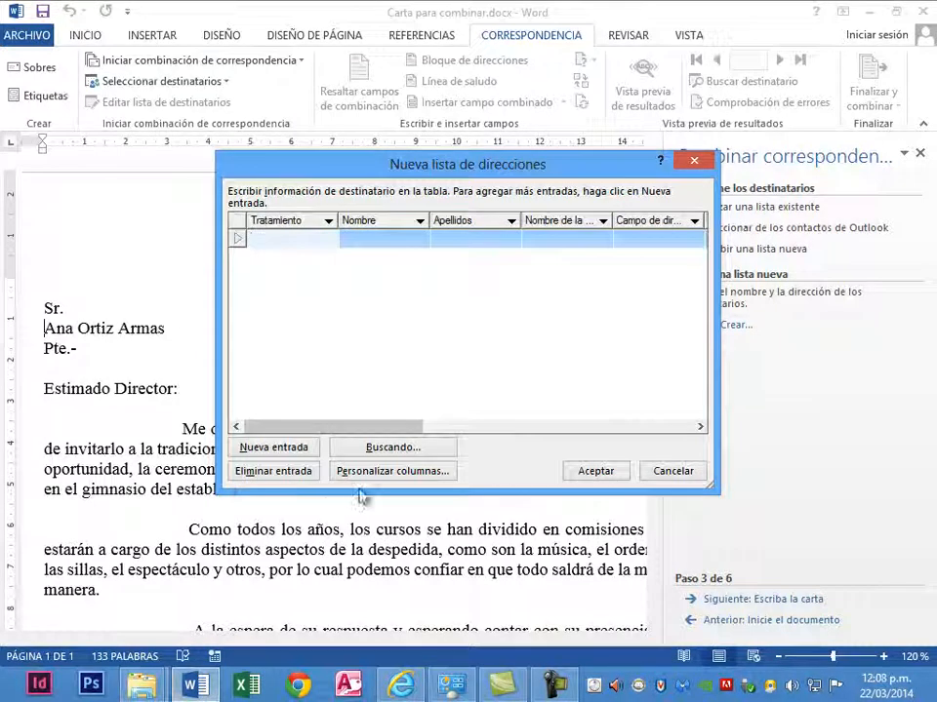
- Customize the address list columns by deleting the fields Dirección de correo electrónico, Teléfono del trabajo and Teléfono privado
left_click(371, 472)
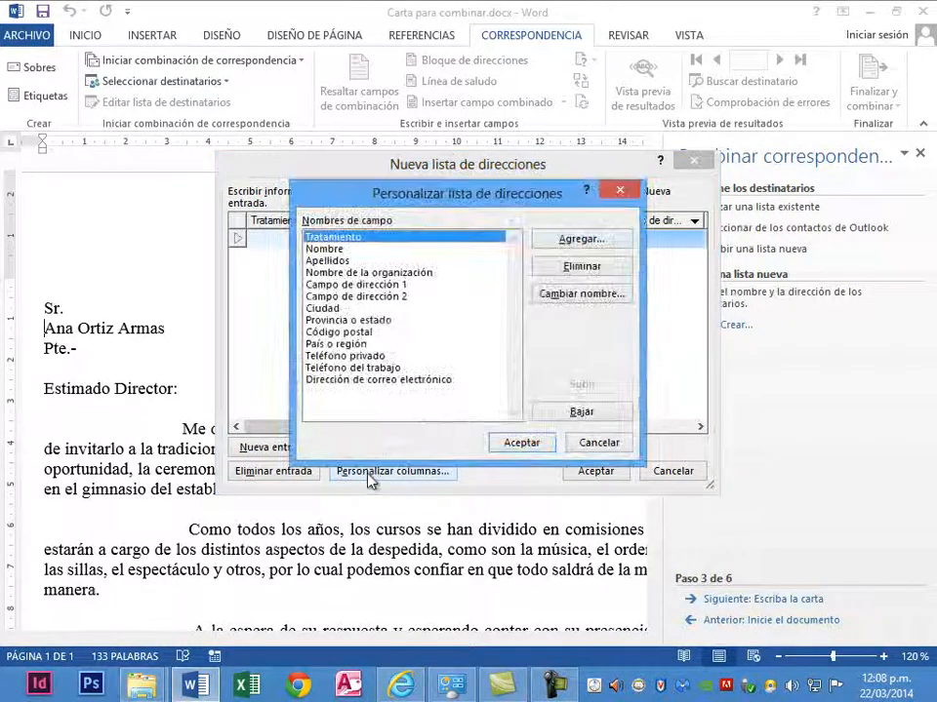
left_click(360, 382)
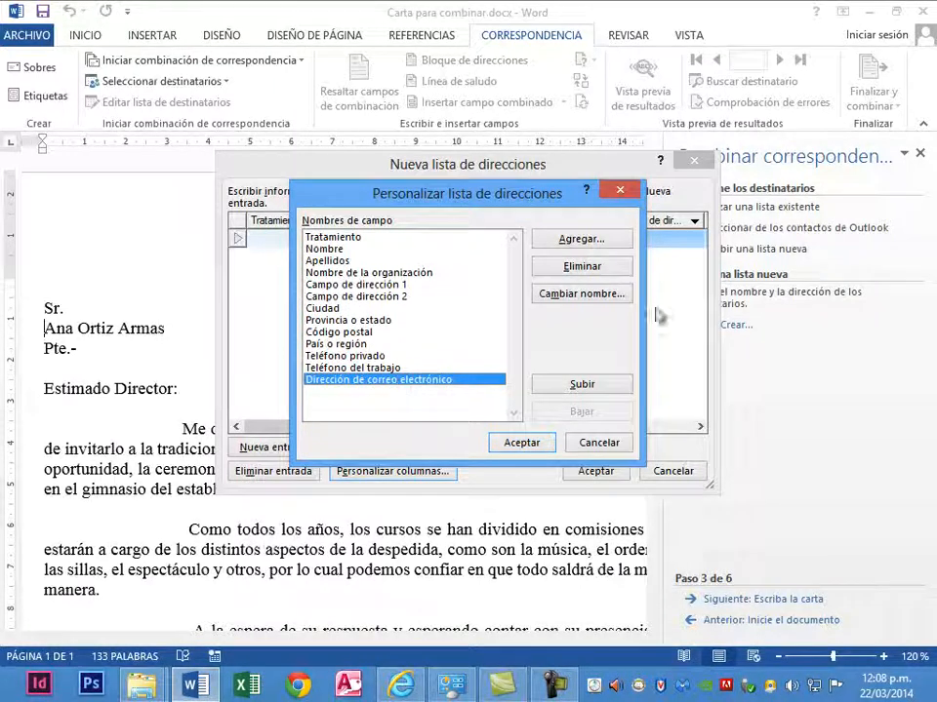
left_click(585, 270)
key("Return")
left_click(610, 273)
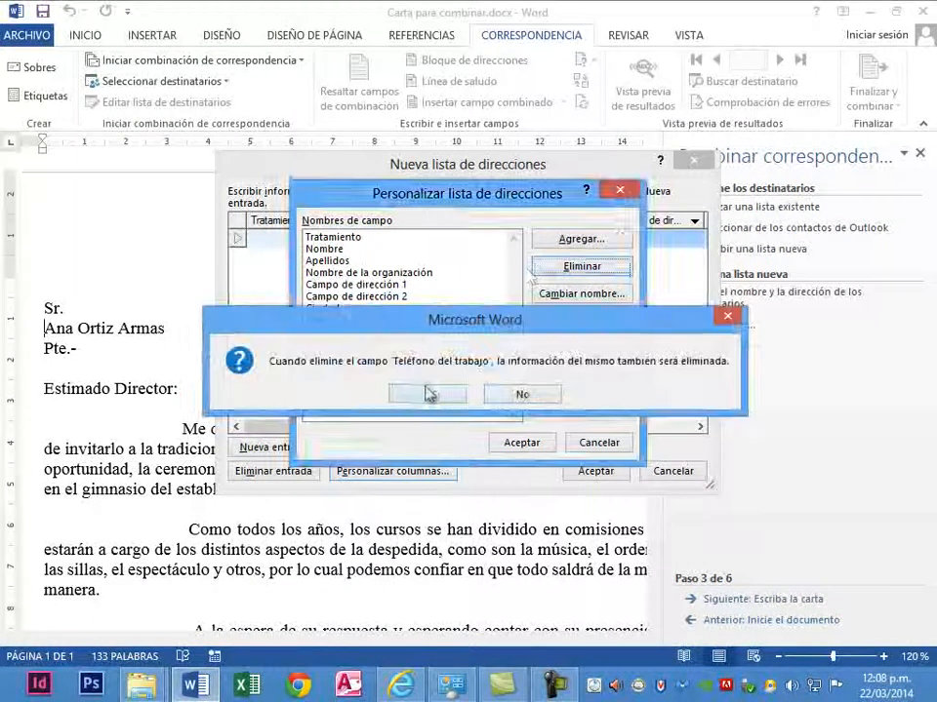
left_click(426, 391)
left_click(564, 266)
left_click(427, 391)
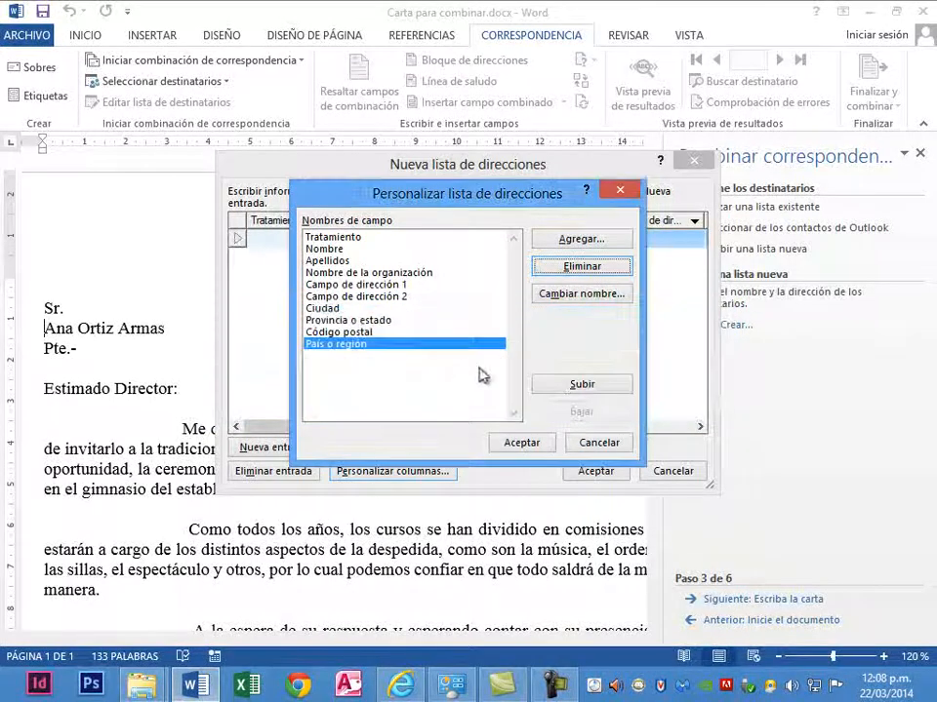
- Delete the fields País o región, Código postal, Provincia o estado and Ciudad from the address list
left_click(565, 273)
left_click(448, 398)
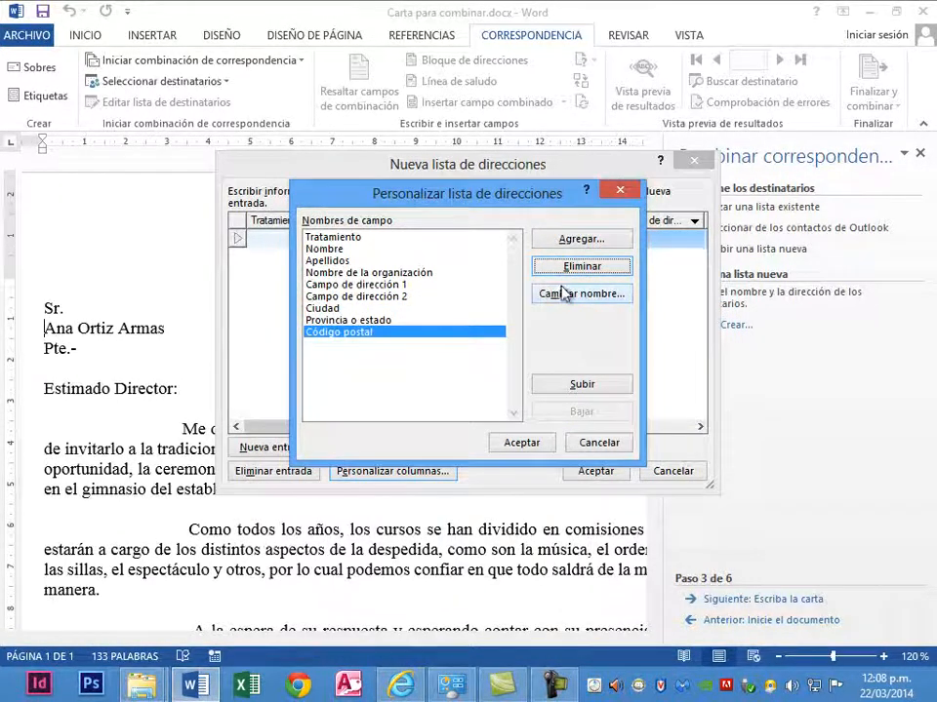
left_click(579, 269)
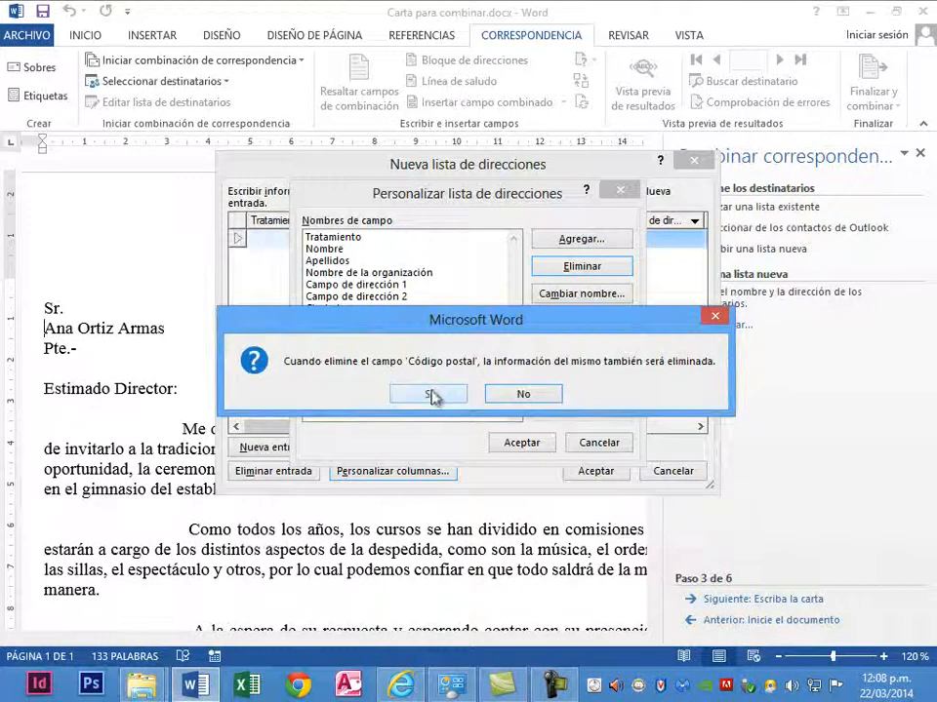
left_click(433, 396)
left_click(558, 270)
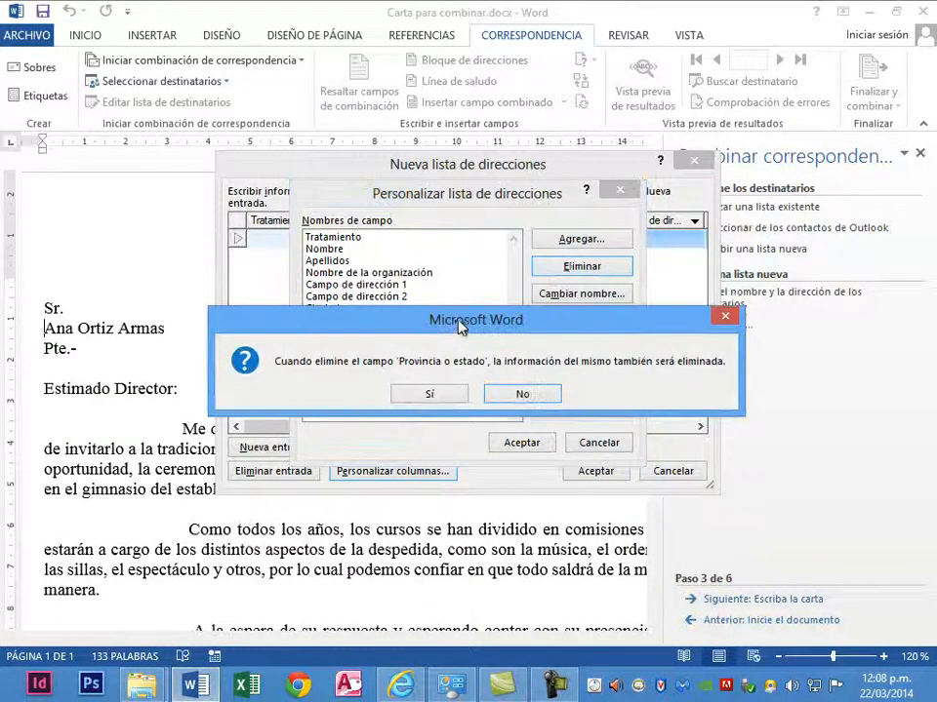
left_click(411, 396)
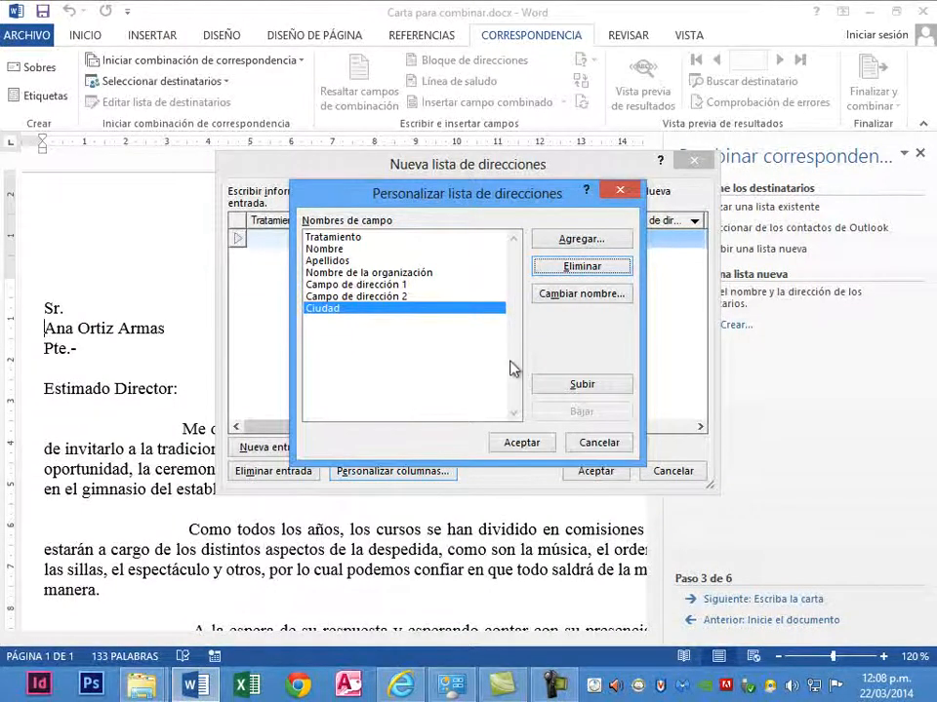
left_click(583, 267)
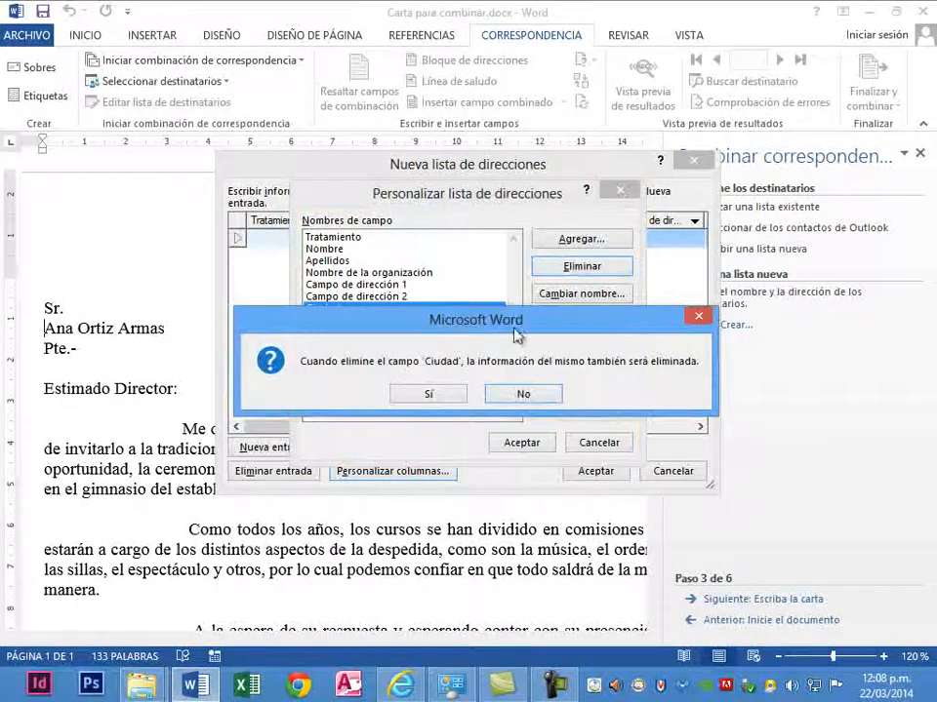
left_click(459, 395)
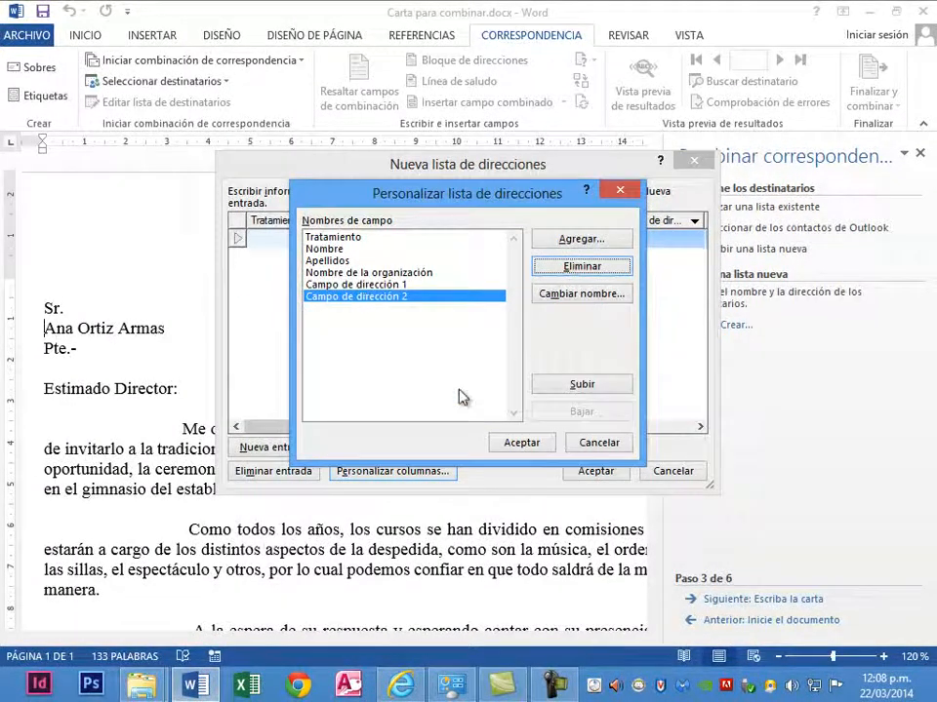
- Delete the fields Campo de dirección 2, Campo de dirección 1 and Tratamiento from the address list
left_click(552, 272)
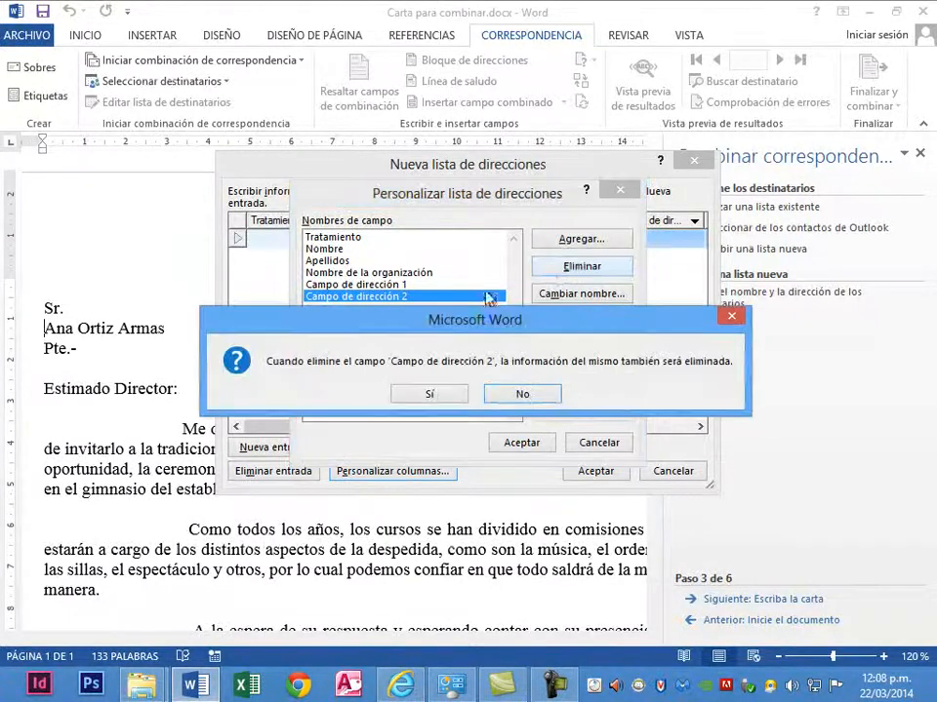
left_click(444, 394)
left_click(573, 267)
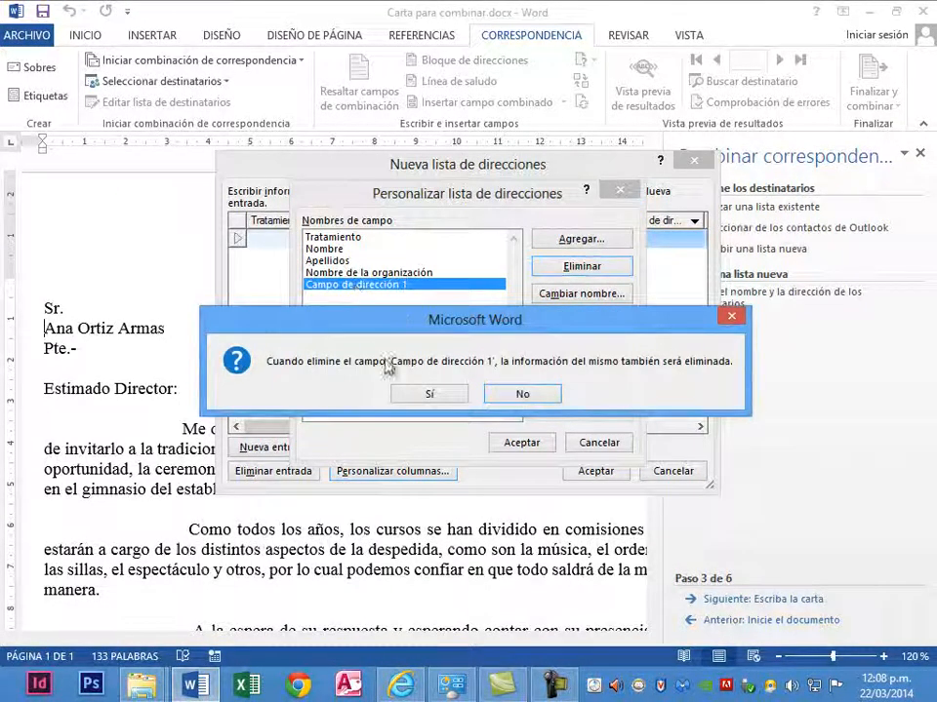
left_click(427, 394)
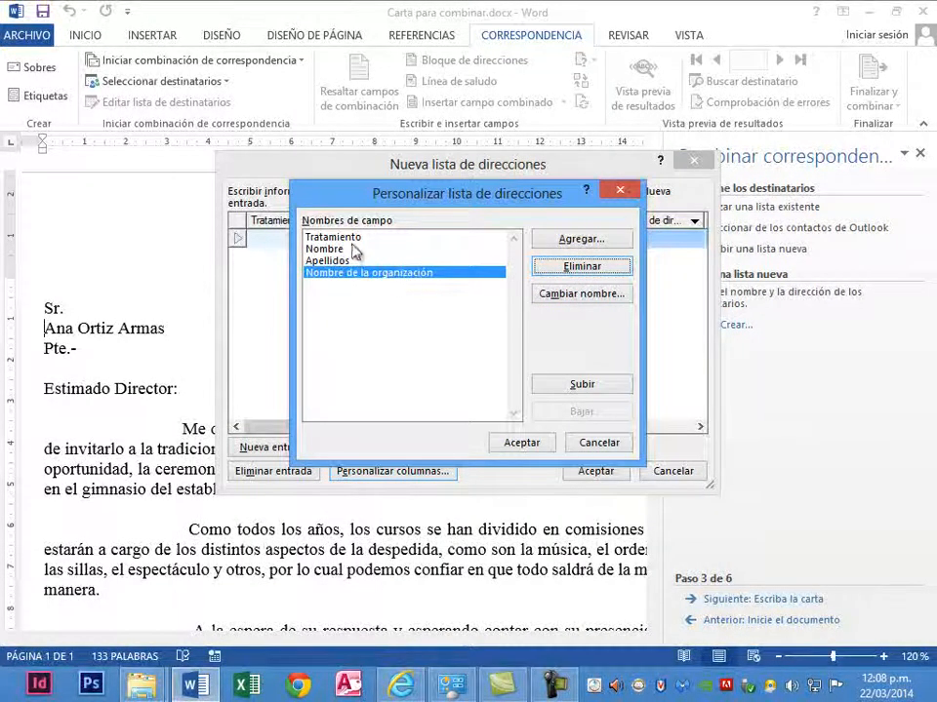
left_click(350, 237)
left_click(568, 267)
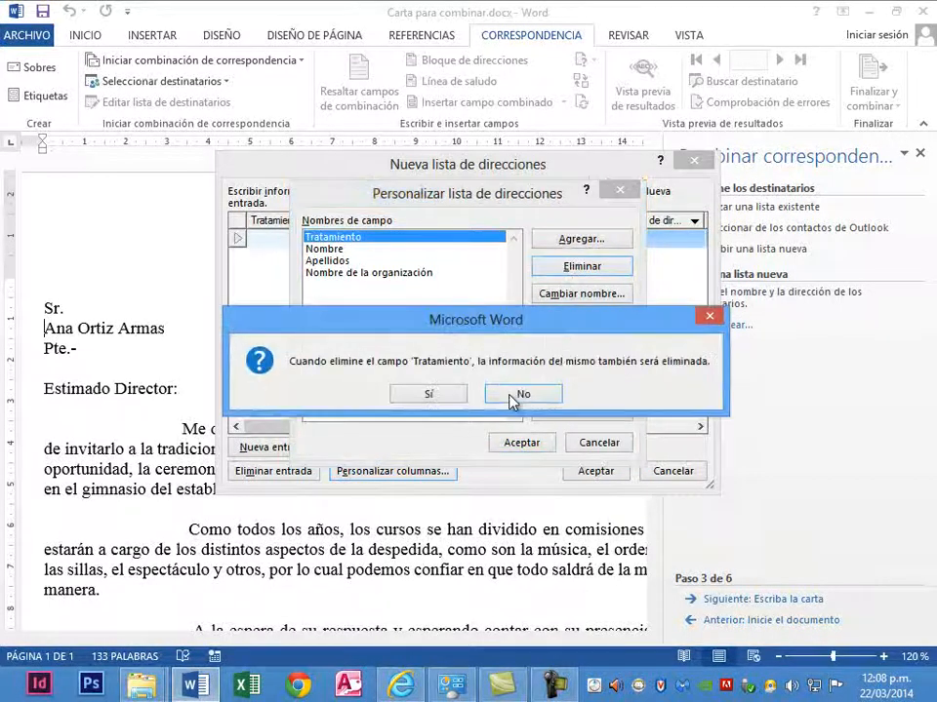
left_click(446, 399)
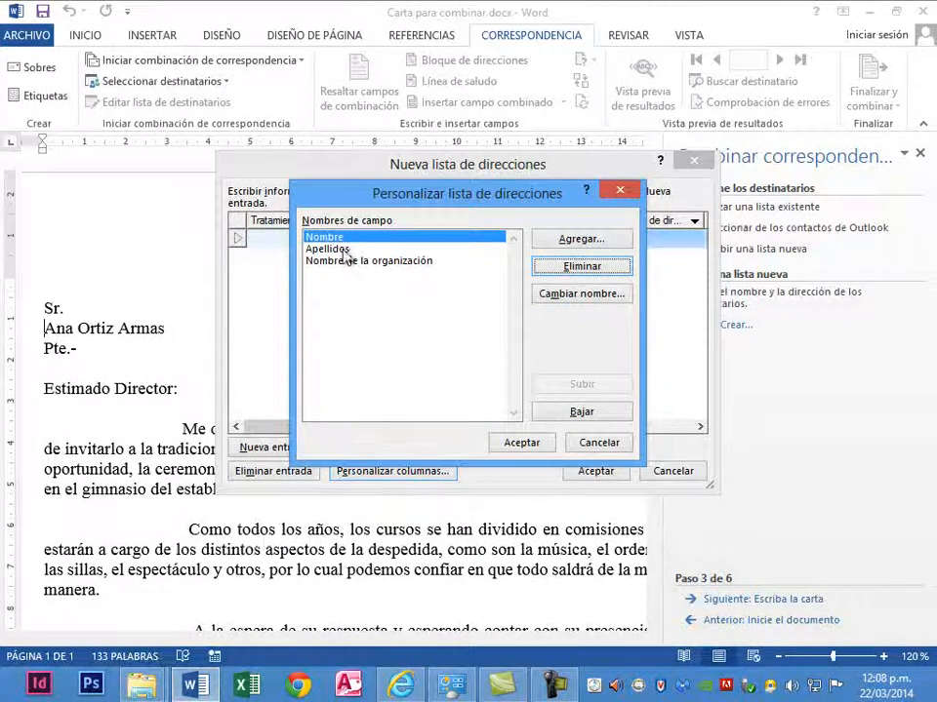
- Add a field named Cargo to the address list after Nombre de la organización
left_click(339, 274)
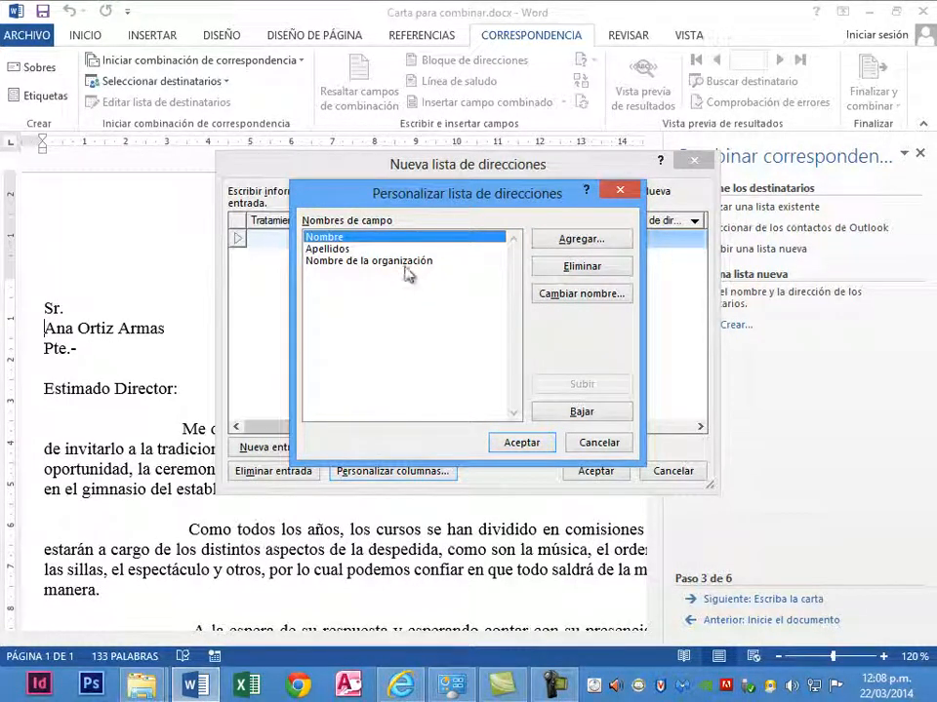
left_click(434, 261)
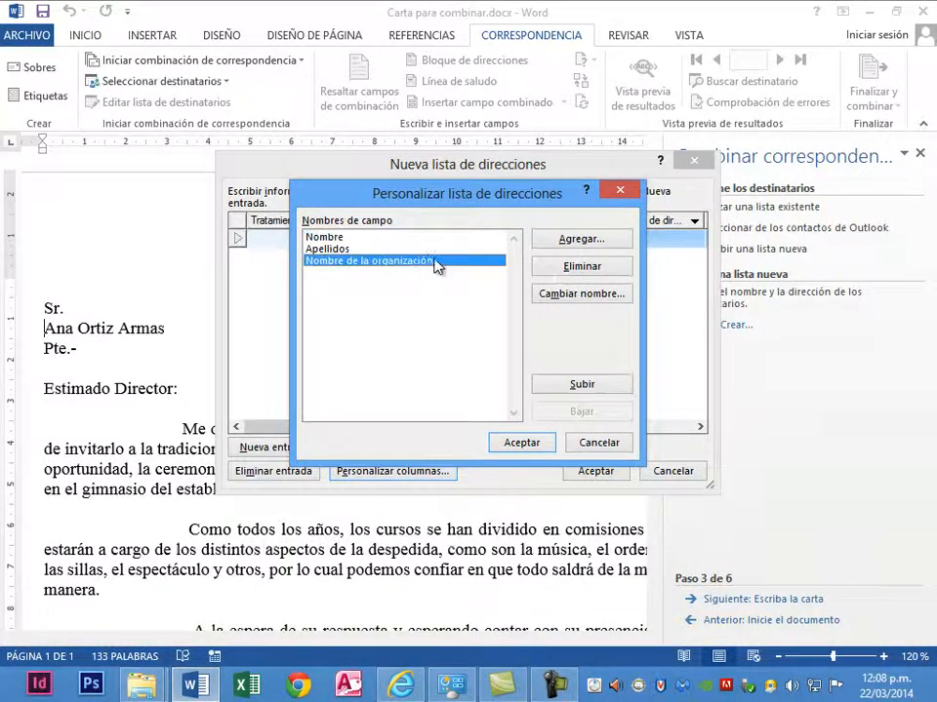
left_click(558, 242)
type("Cargo")
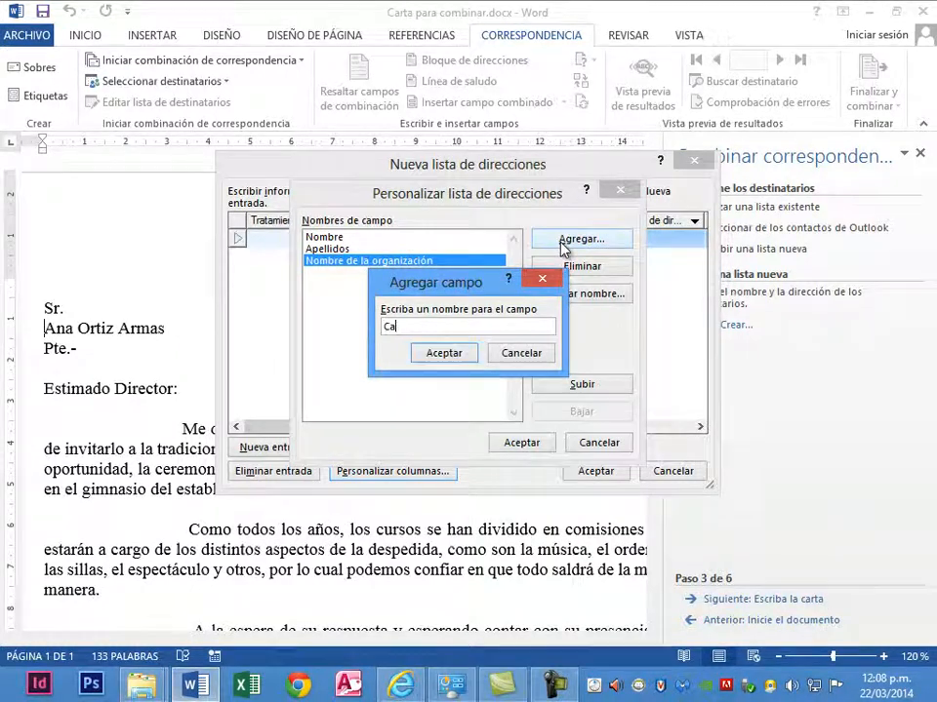
left_click(443, 354)
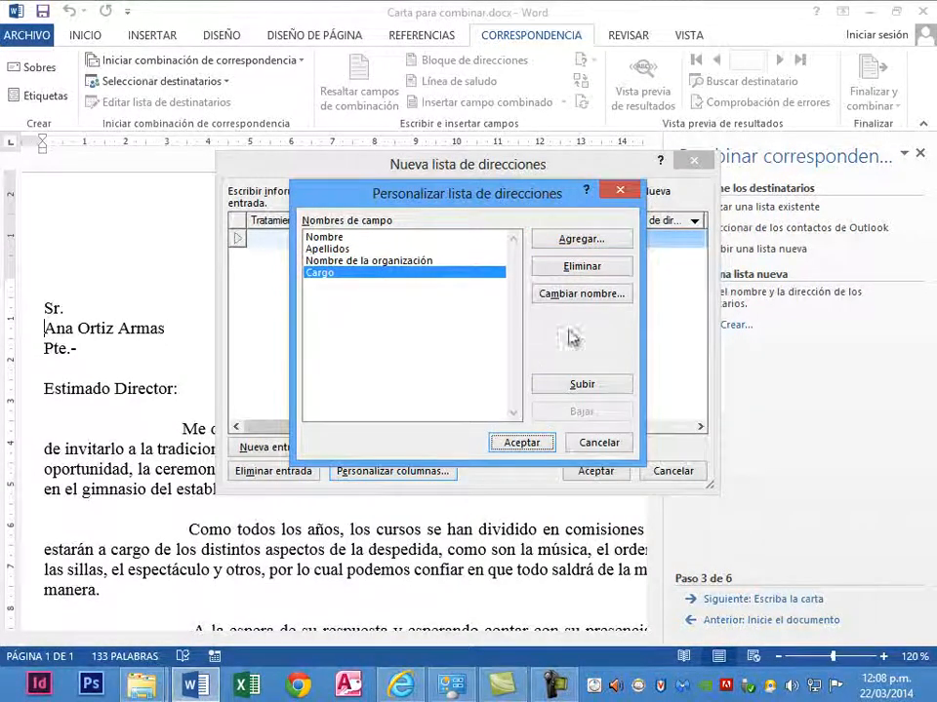
- Add a field named Dirección after Cargo and apply the customized address list columns
left_click(579, 246)
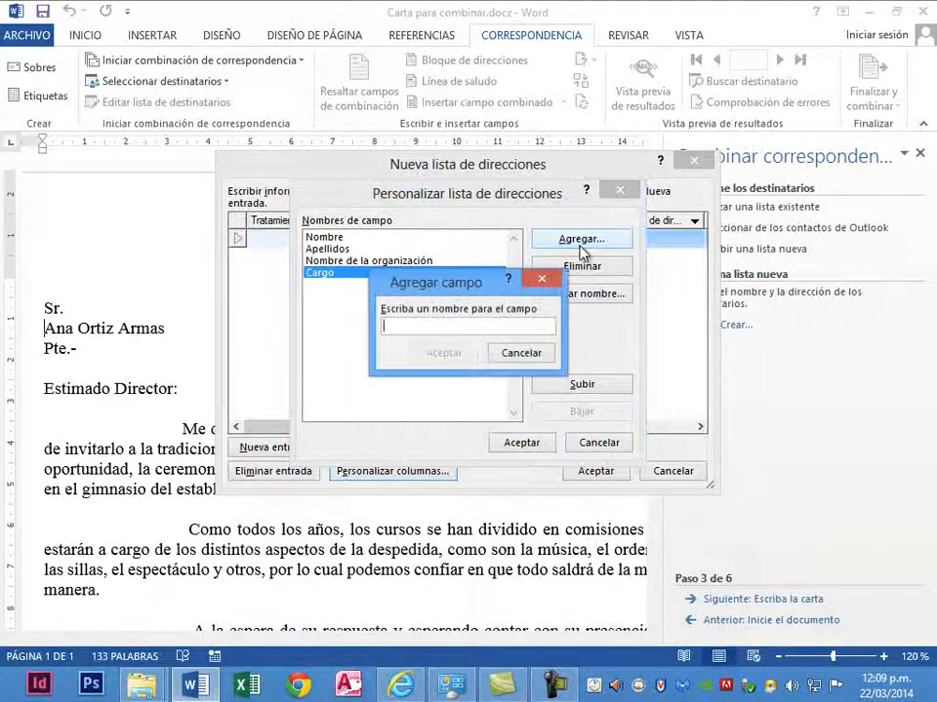
type("Dirección")
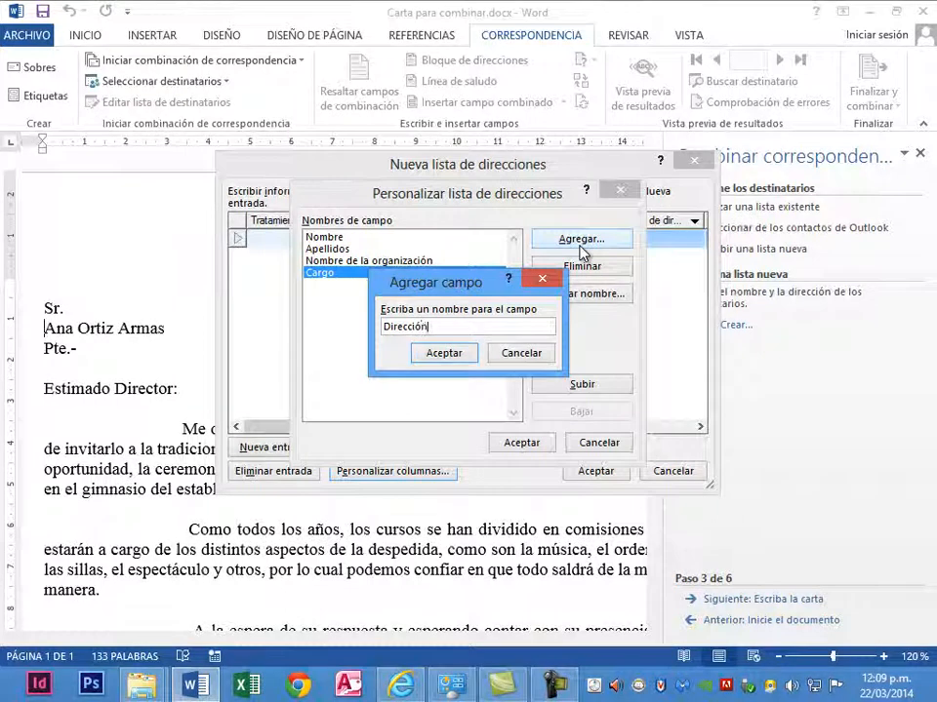
left_click(426, 354)
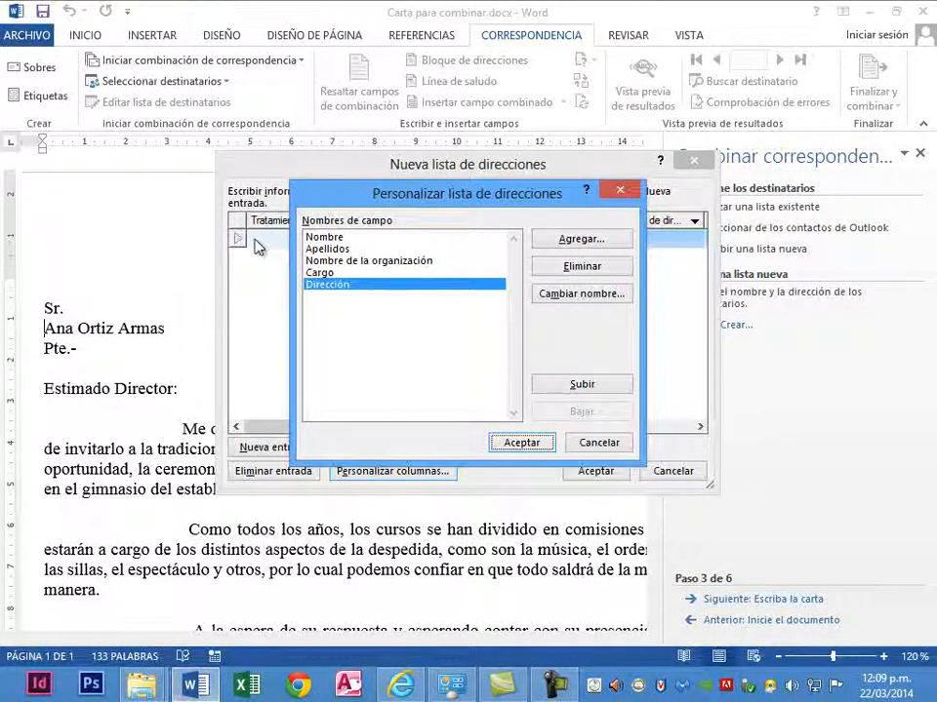
left_click(526, 442)
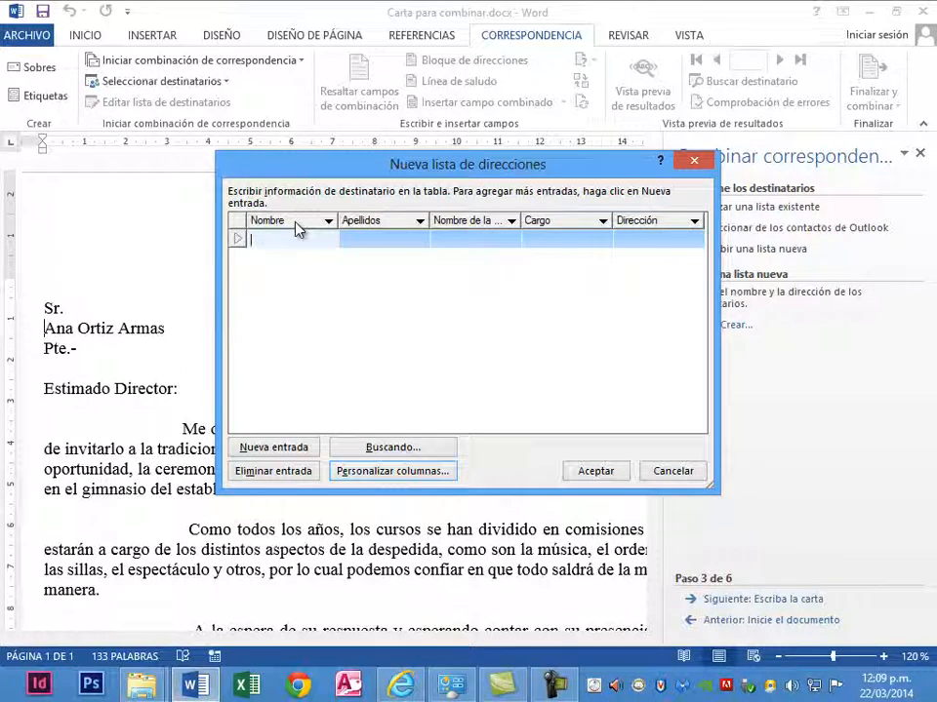
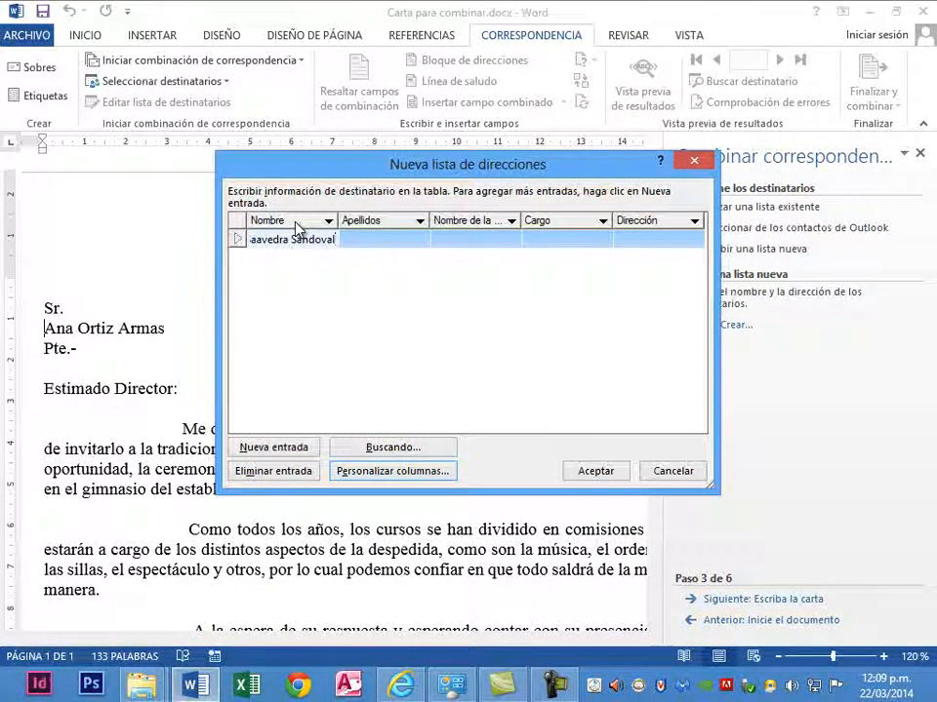
- Enter the first recipient's given name in Nombre and surnames in Apellidos
key("Tab")
key("Tab")
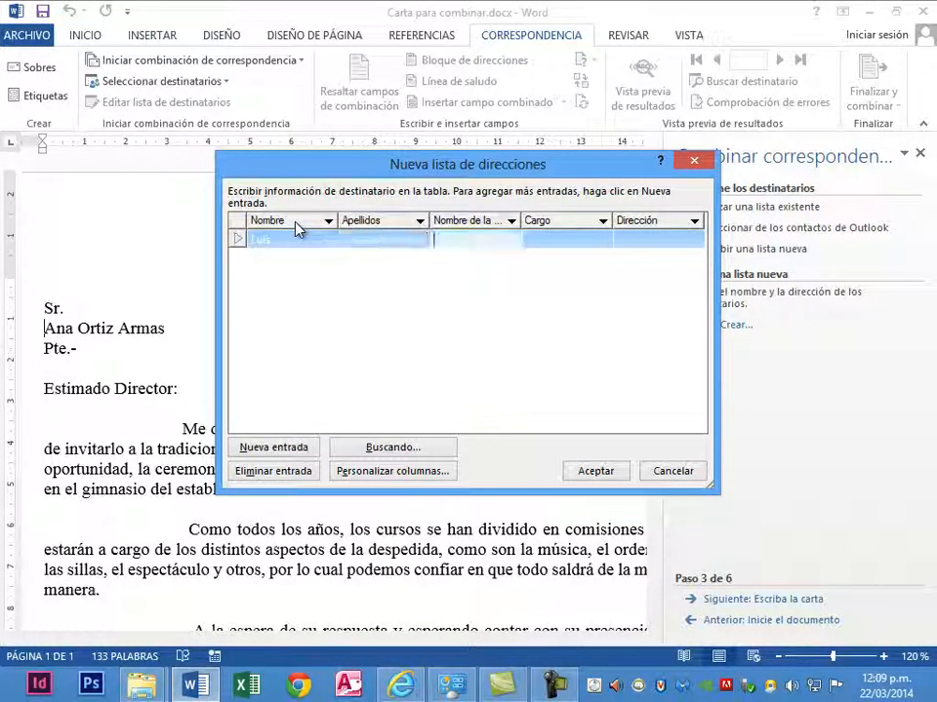
- Fill in the first recipient's organization name as ISTP "ABACO" and Cargo as Gerente
type("ISTP")
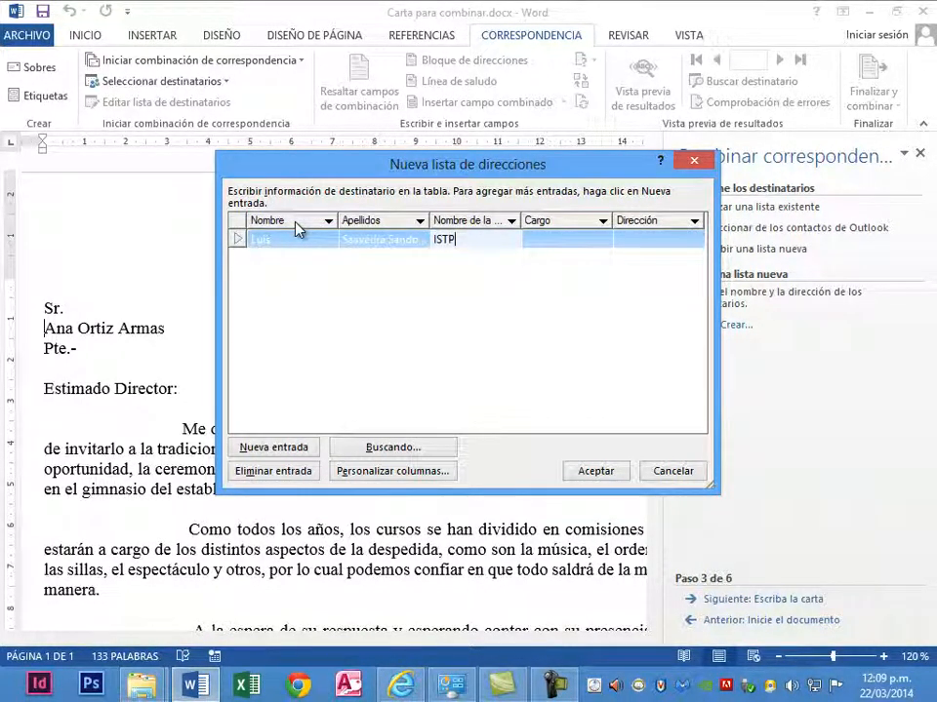
type(" \"AE")
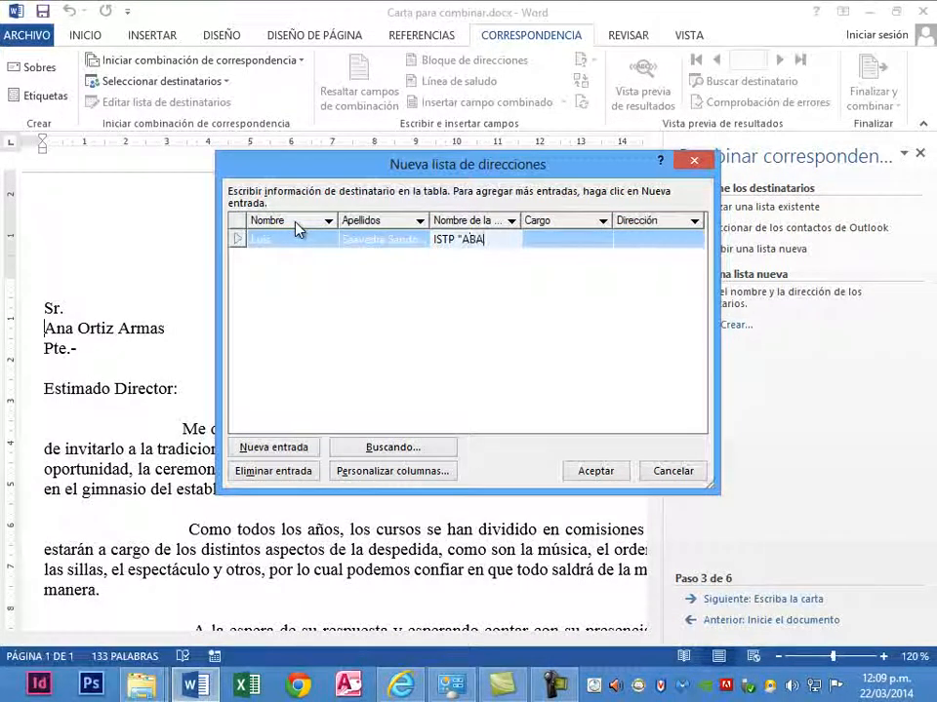
type("ACO")
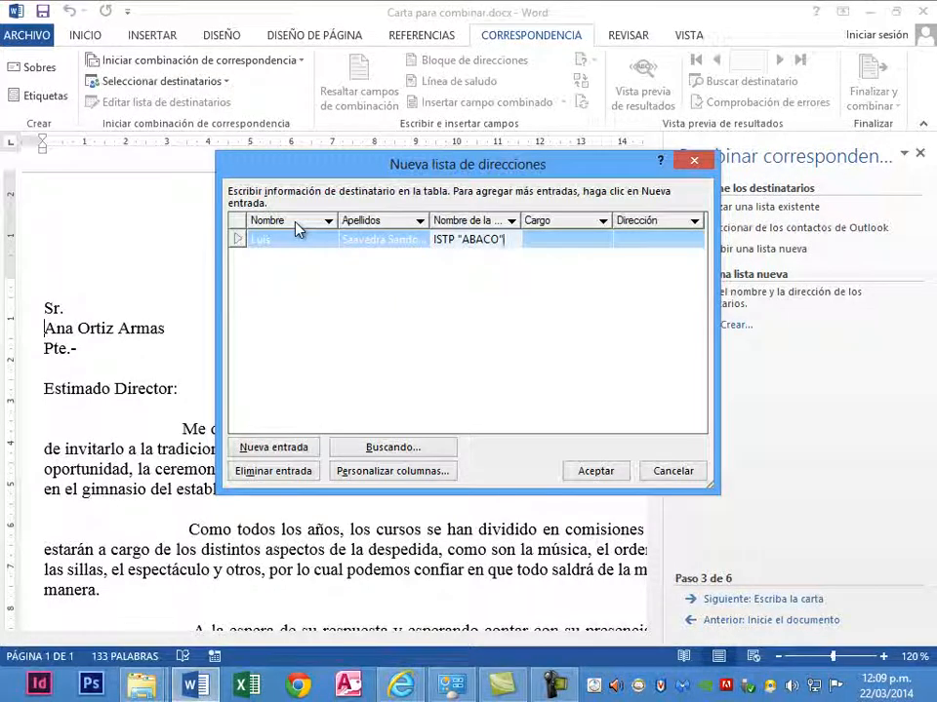
key("Tab")
type("Gere")
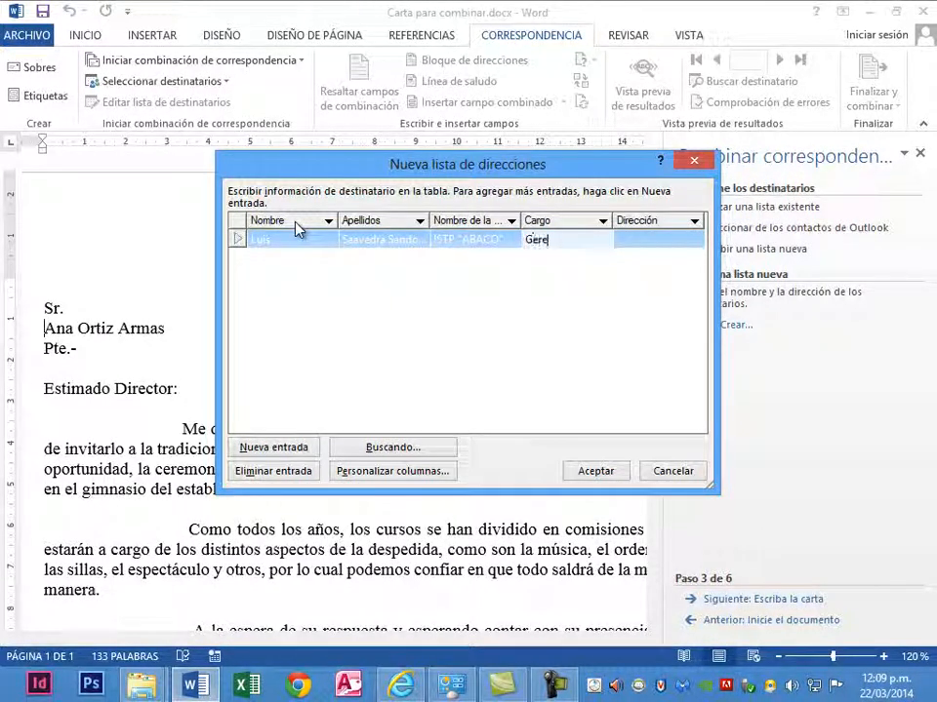
type("nte")
key("Tab")
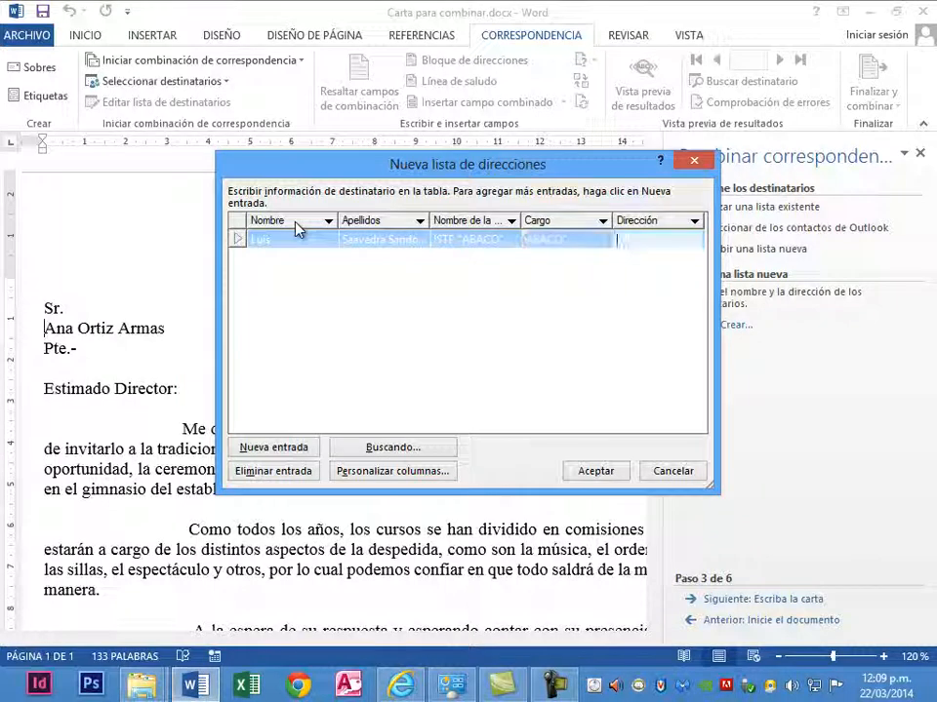
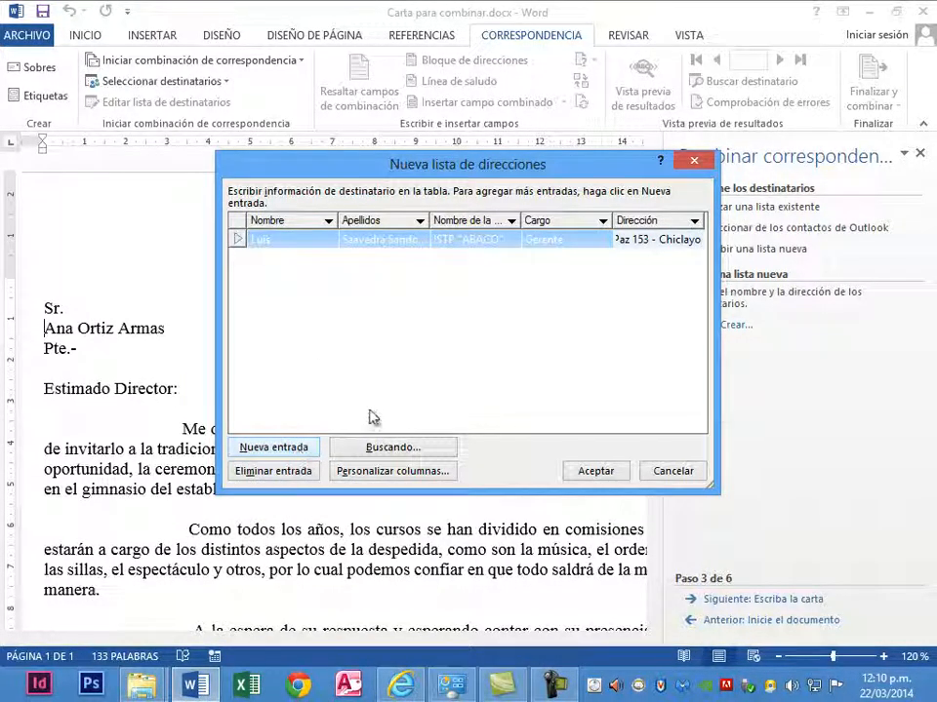
- Enter the first recipient's street address and city in Dirección and add a new entry to the list
key("alt+n")
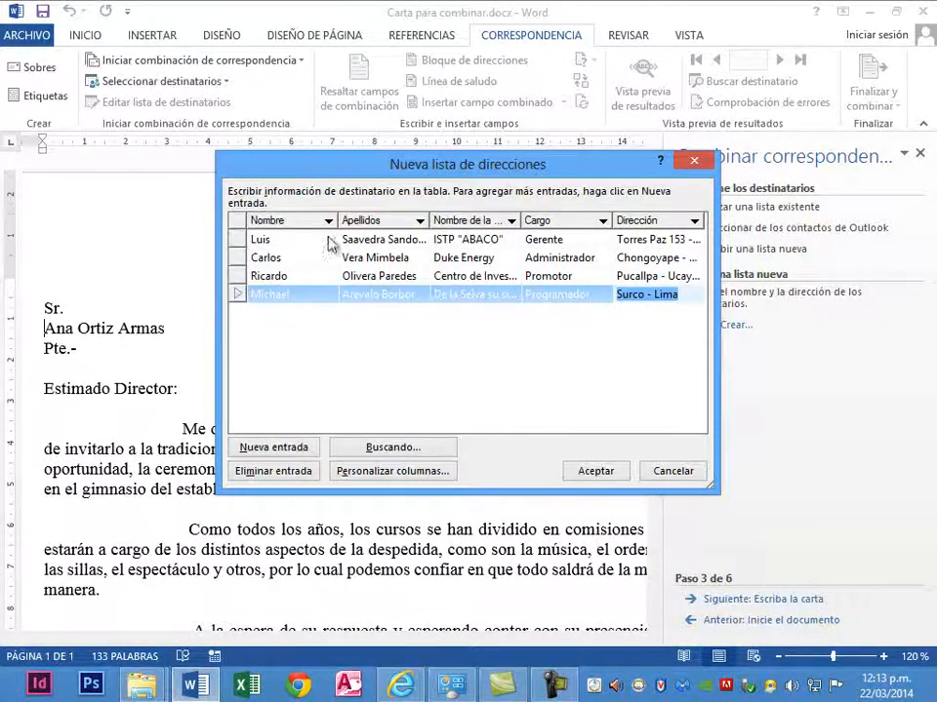
- Accept the new address list and save it as Lista de destinatarios in the Microsoft Office address list format (*.mdb)
left_click(598, 475)
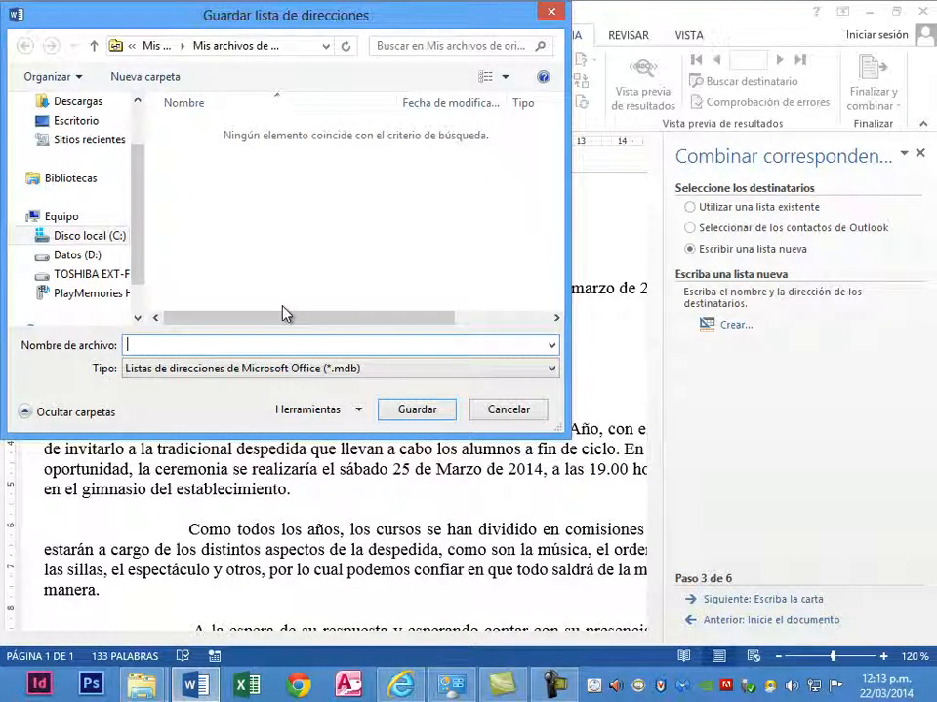
type("Lista")
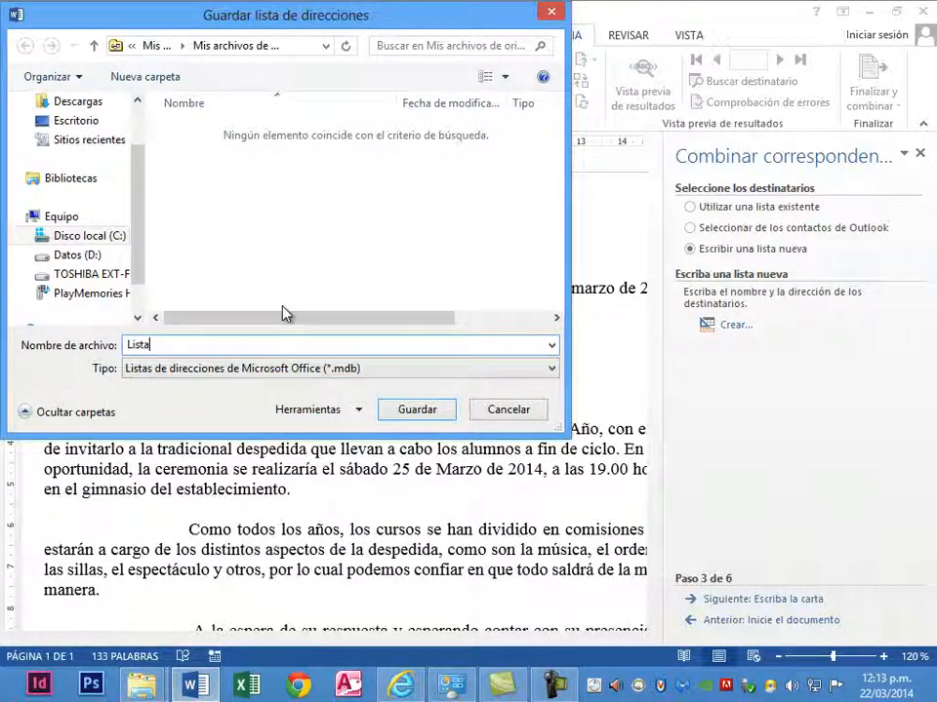
type(" de destr")
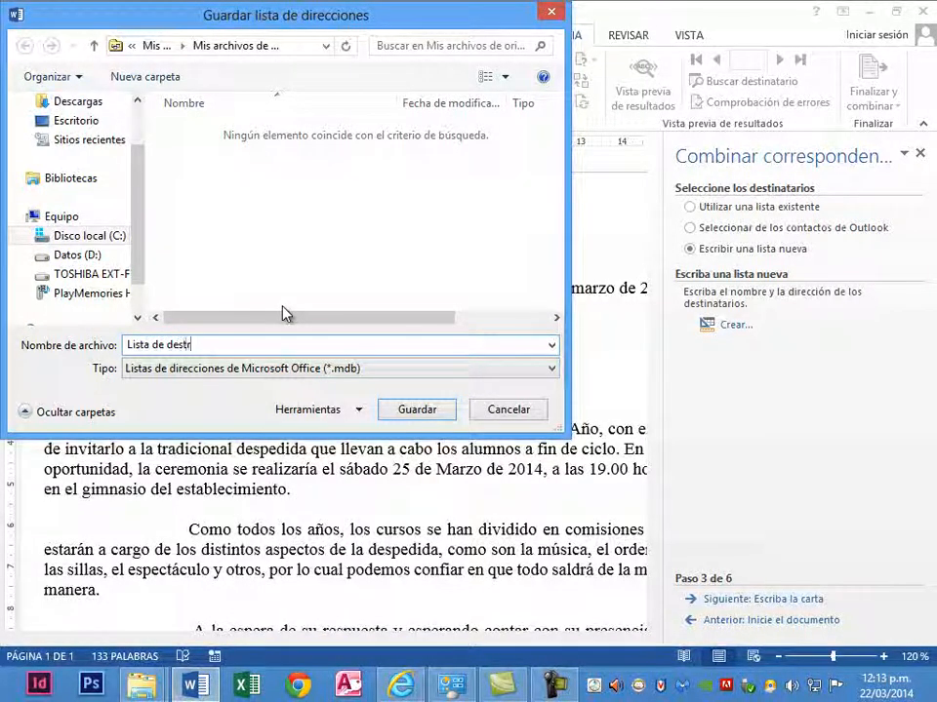
key("BackSpace")
type("im")
key("BackSpace")
type("n")
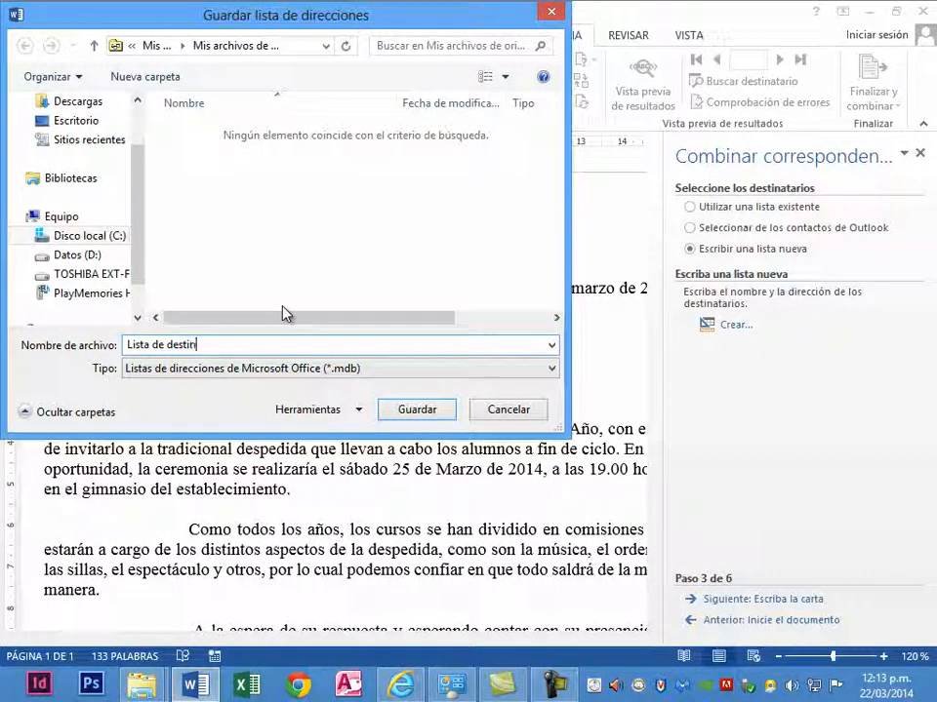
type("atarios")
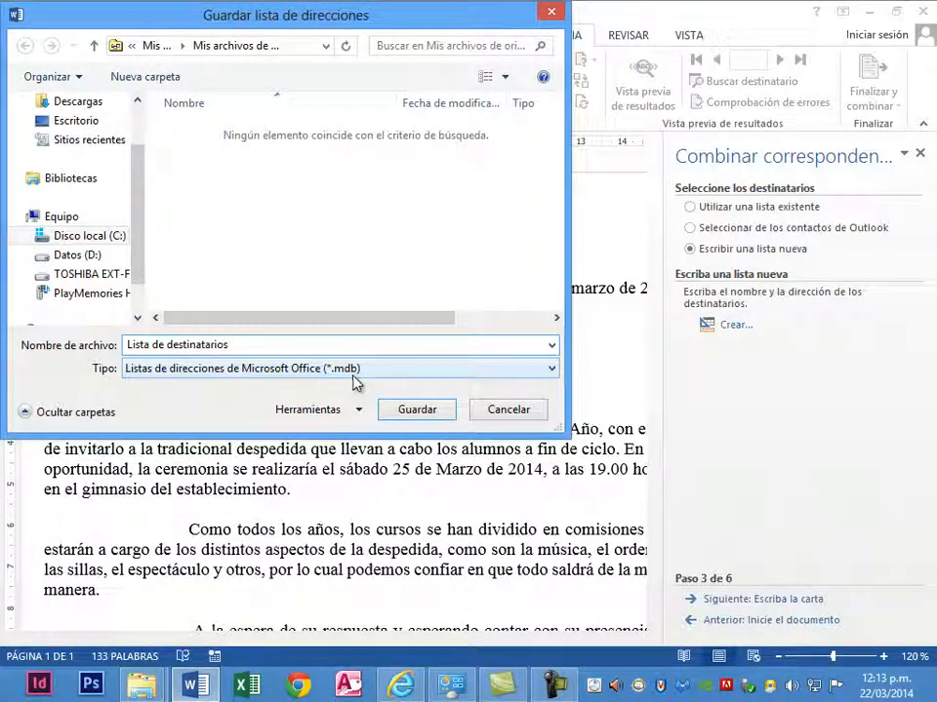
left_click(419, 410)
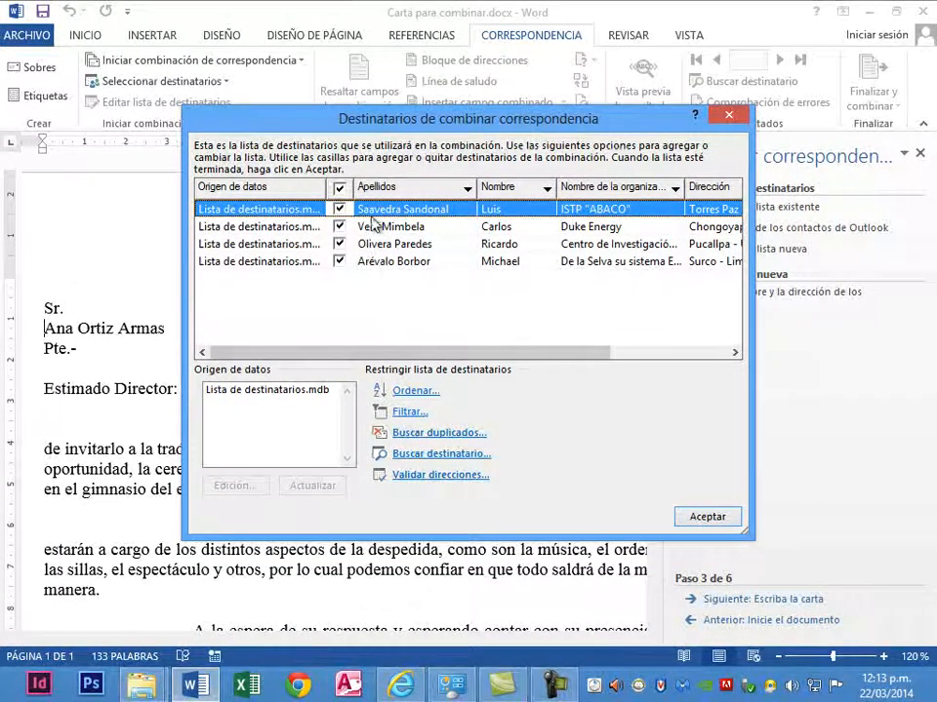
- Sort the mail merge recipients by Apellidos in ascending order
left_click(436, 193)
left_click(437, 193)
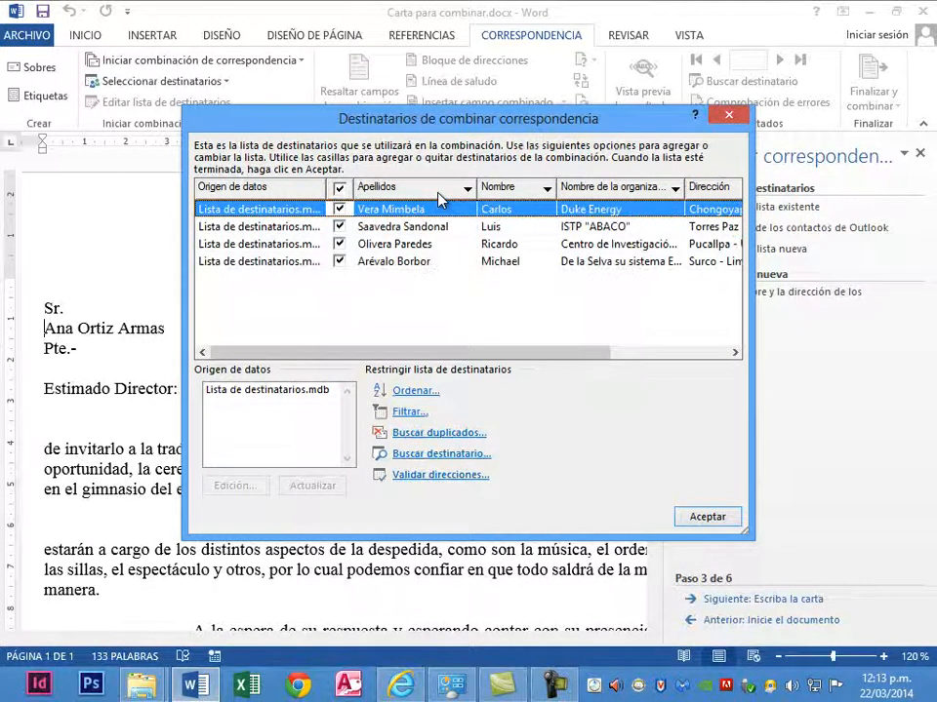
left_click(437, 194)
left_click(437, 193)
left_click(437, 193)
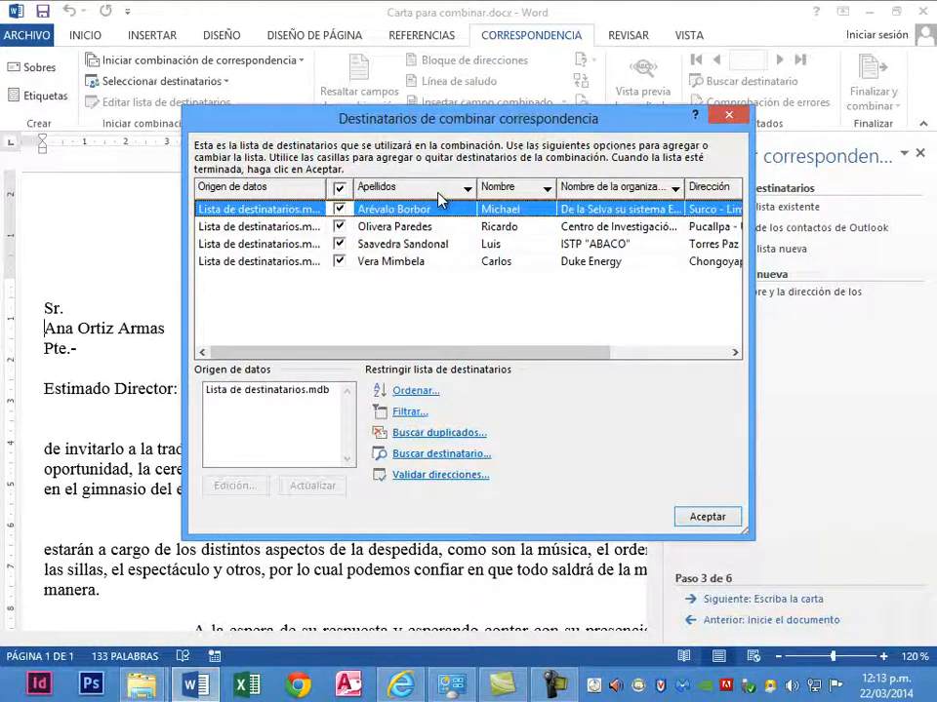
left_click(490, 194)
left_click(414, 191)
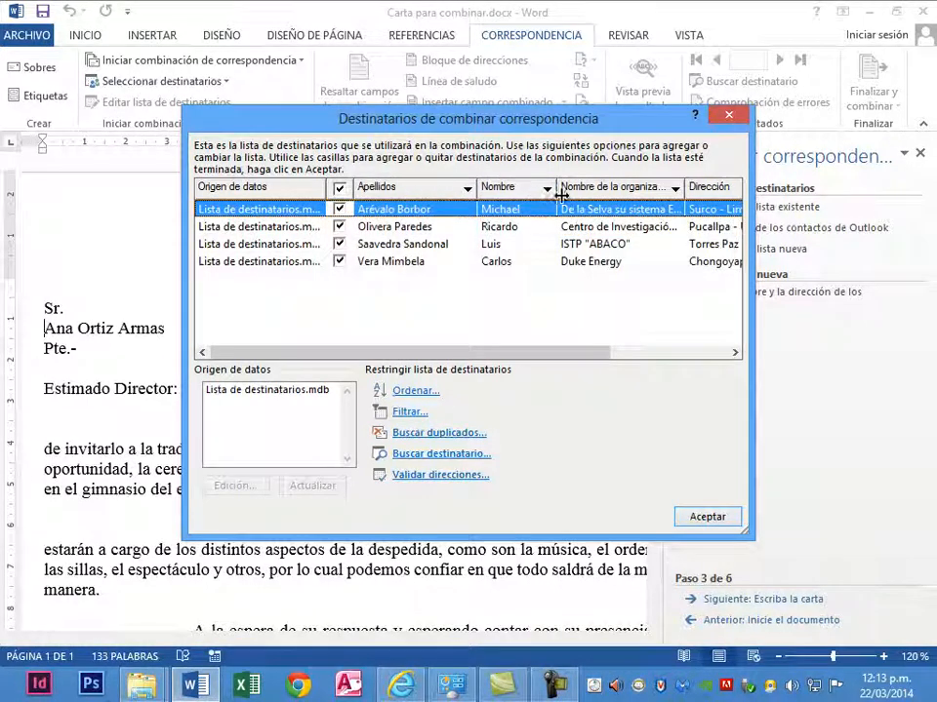
left_click(597, 195)
left_click(418, 188)
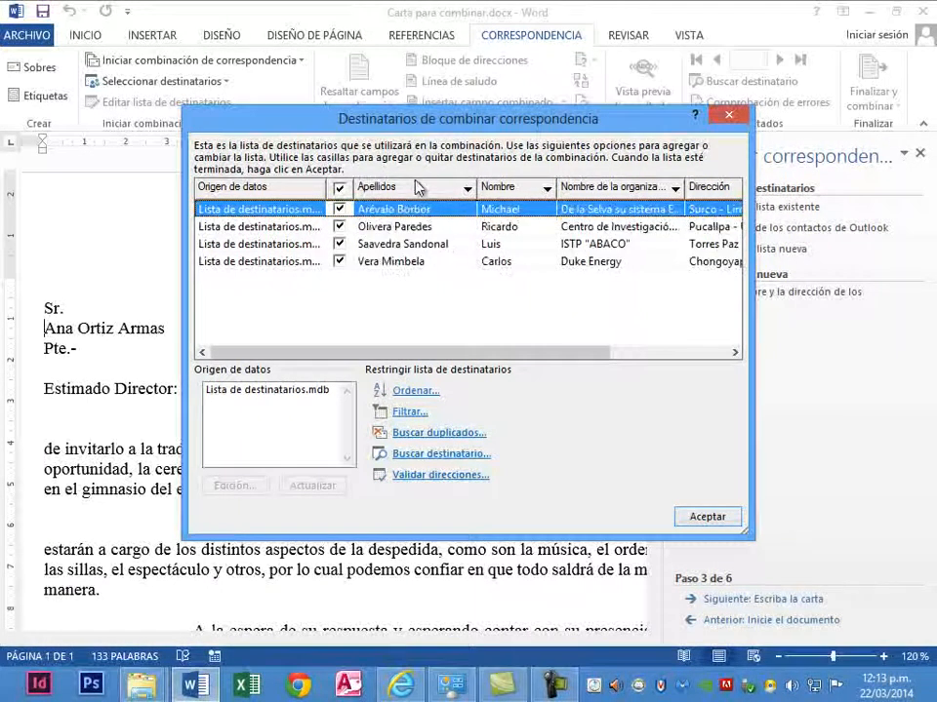
- Filter the recipients by the second person's surnames in Apellidos, and restore the view of all recipients
left_click(468, 190)
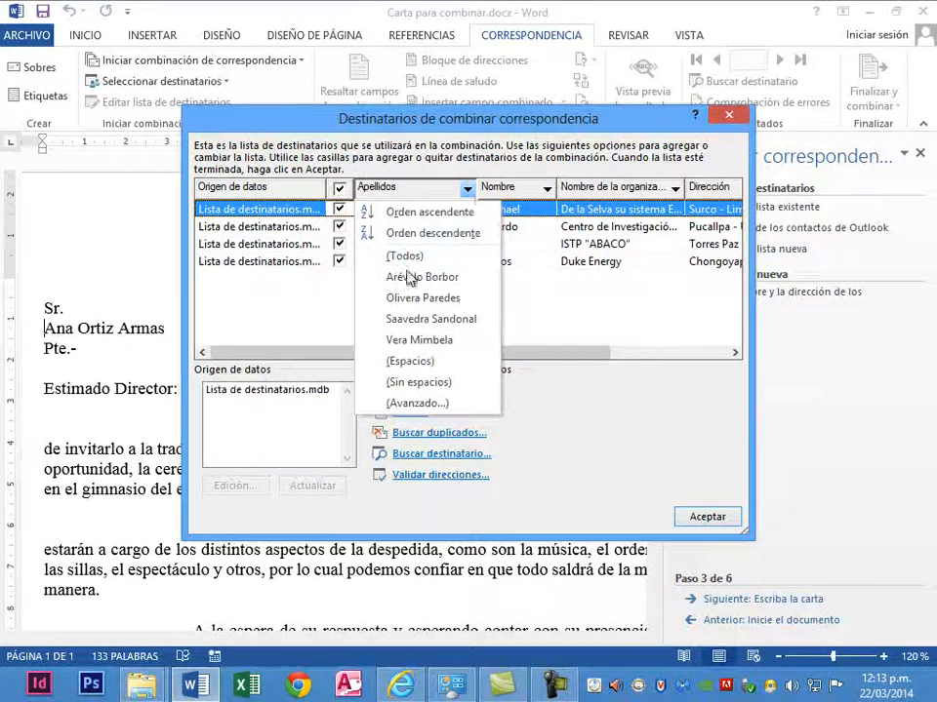
left_click(407, 300)
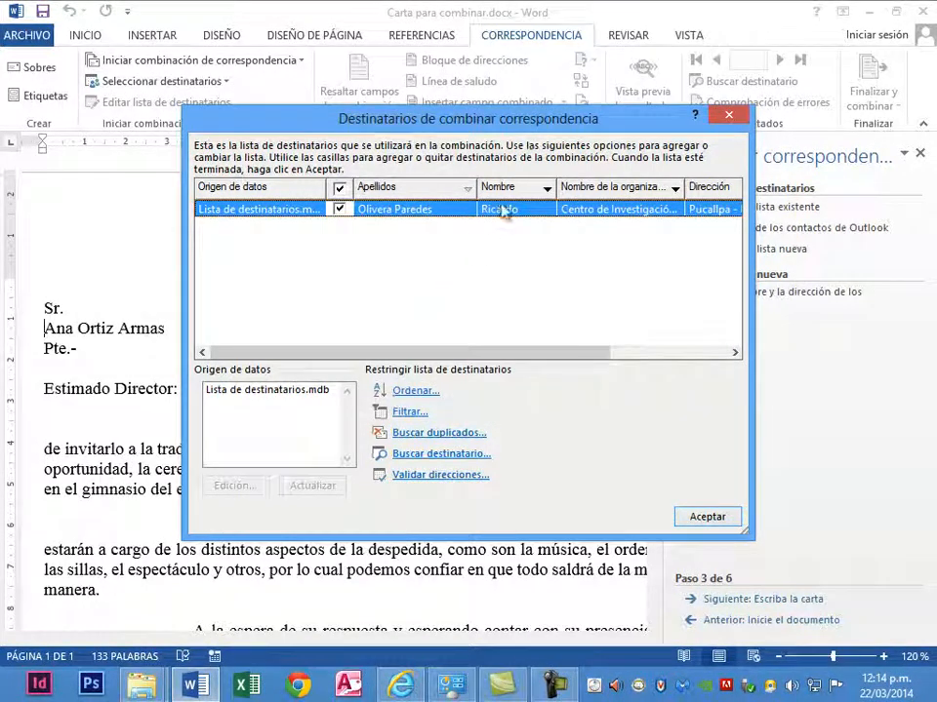
left_click(465, 190)
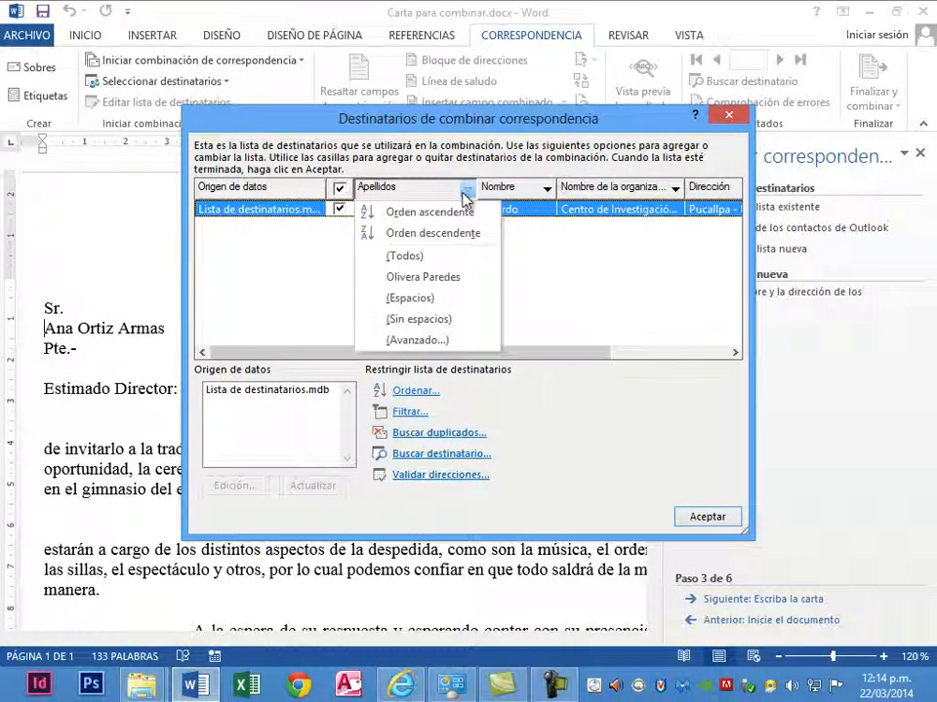
left_click(430, 257)
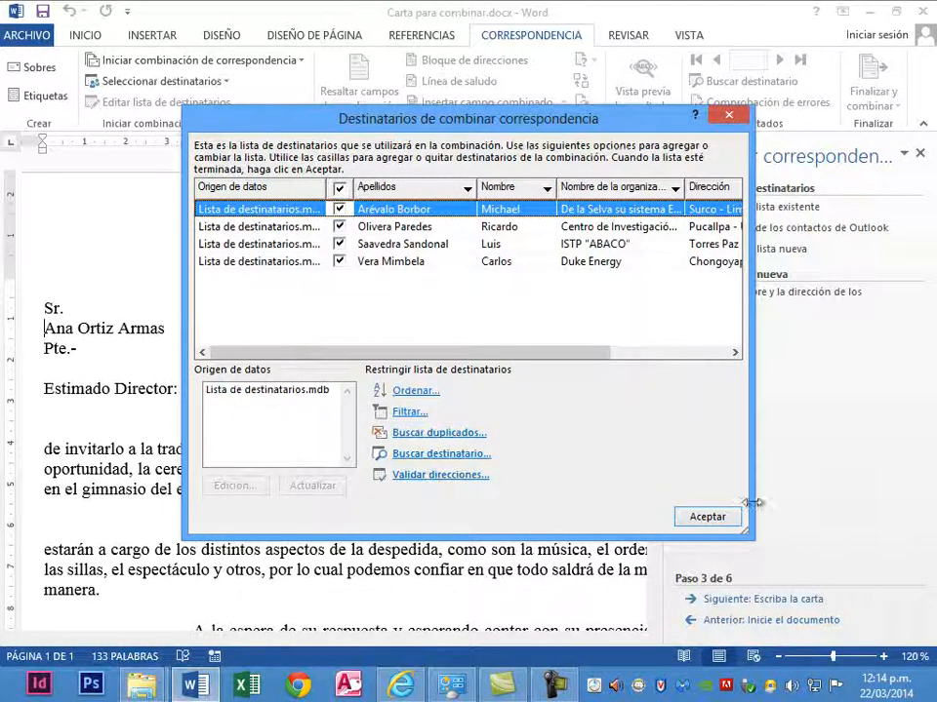
- Accept the sorted recipient list for the mail merge
left_click(727, 519)
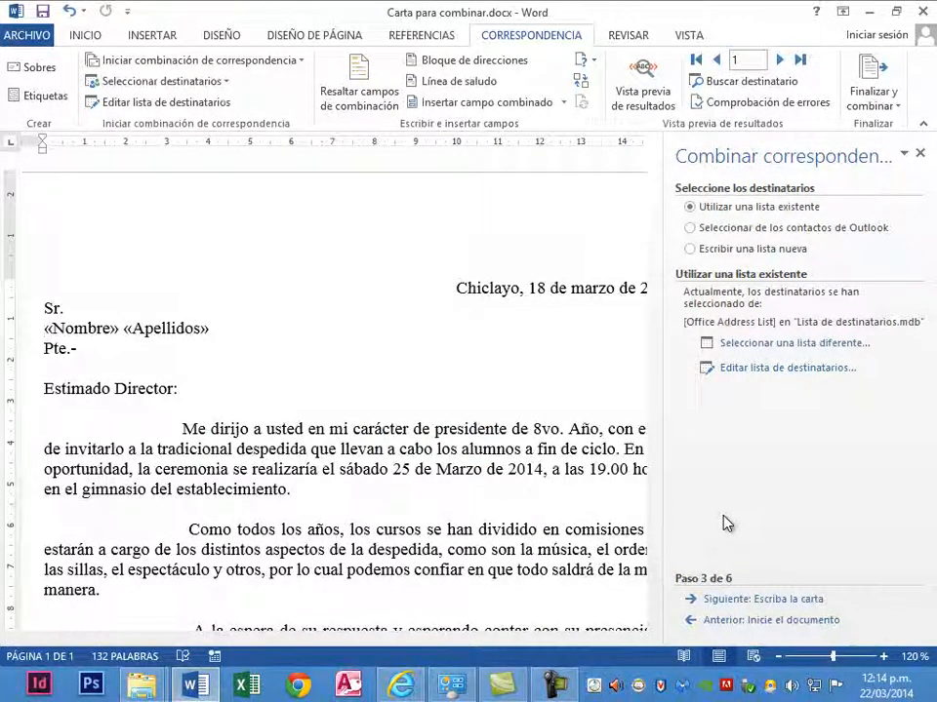
- Advance the mail merge to the letter preview and delete the recipient's name line below "Sr.", leaving an empty line
left_click(719, 602)
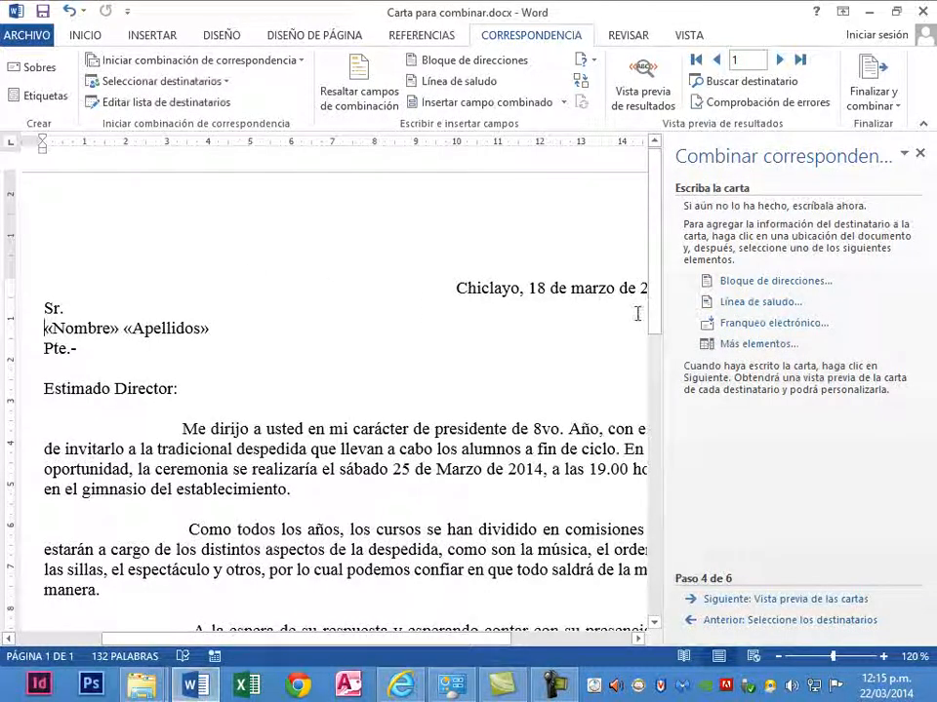
left_click(717, 601)
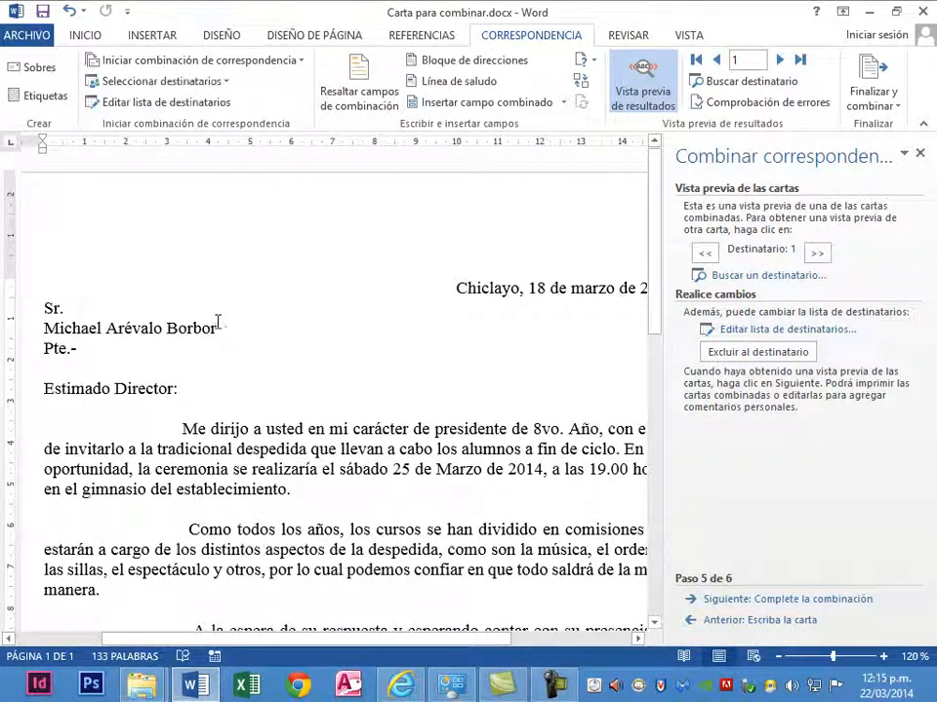
left_click_drag(220, 326, 30, 325)
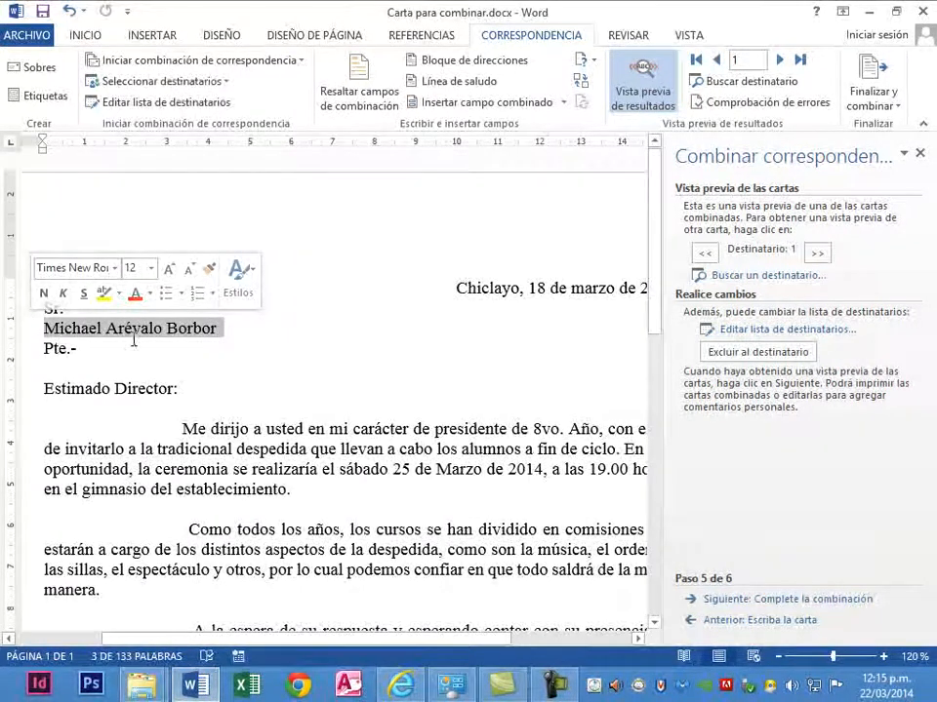
key("Delete")
key("Return")
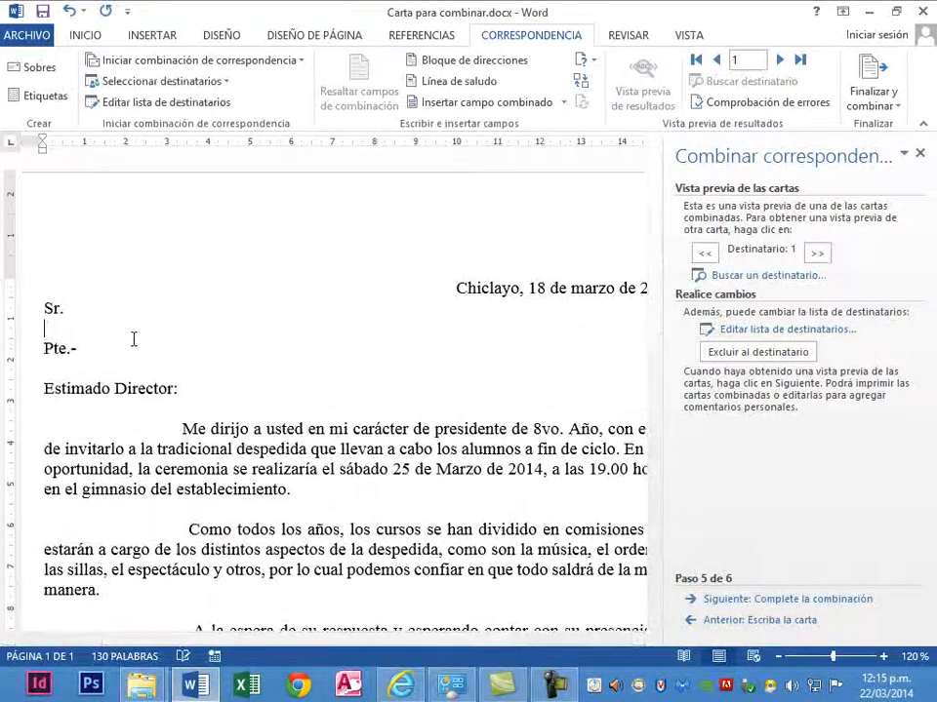
- Insert the Nombre and Apellidos merge fields, separated by a space, on the empty line below "Sr."
left_click(564, 102)
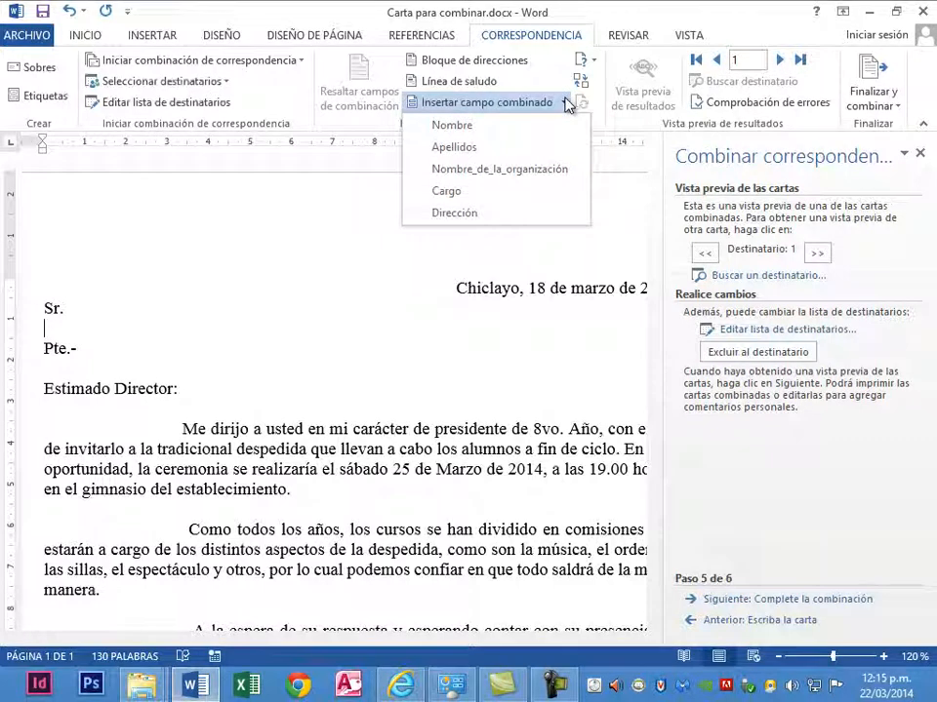
left_click(492, 128)
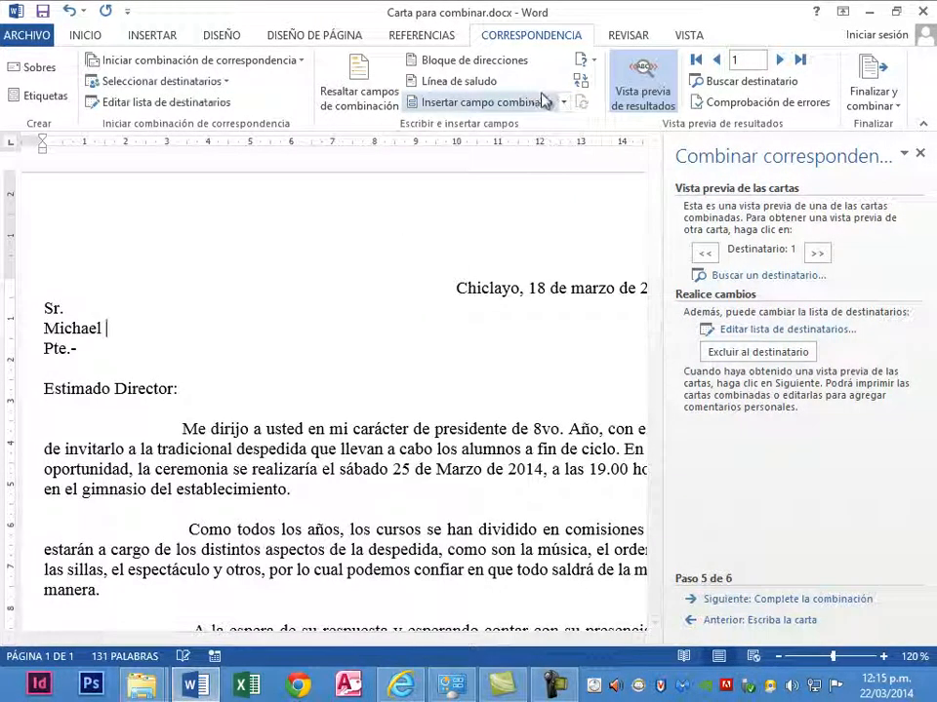
left_click(564, 102)
left_click(487, 148)
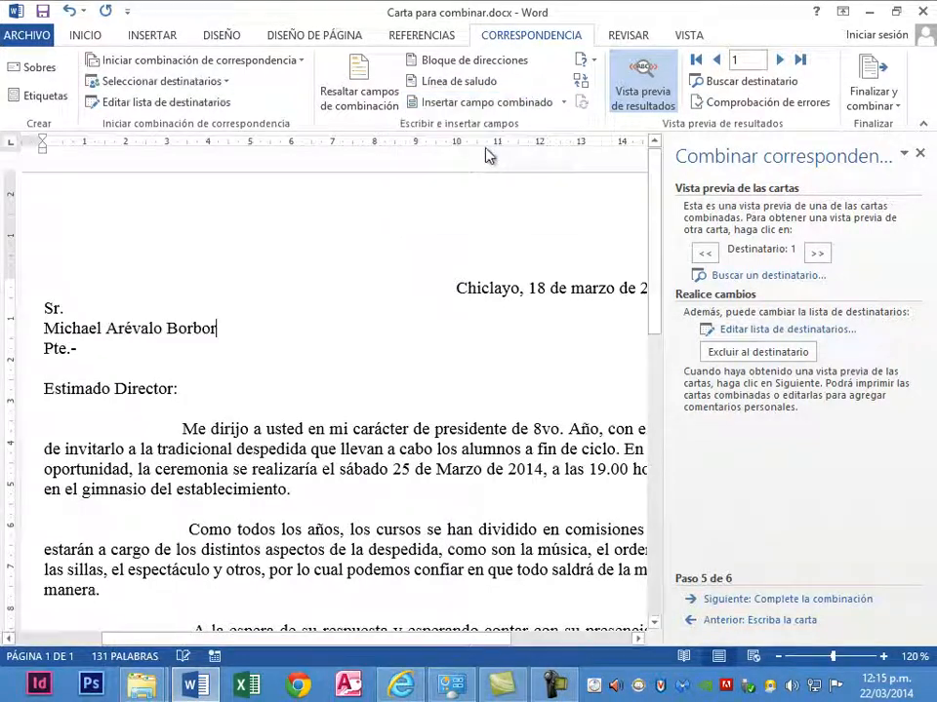
- Add a line below the name with the Cargo and Nombre_de_la_organización merge fields separated by a hyphen, and preview it for recipients 1 to 3
key("Return")
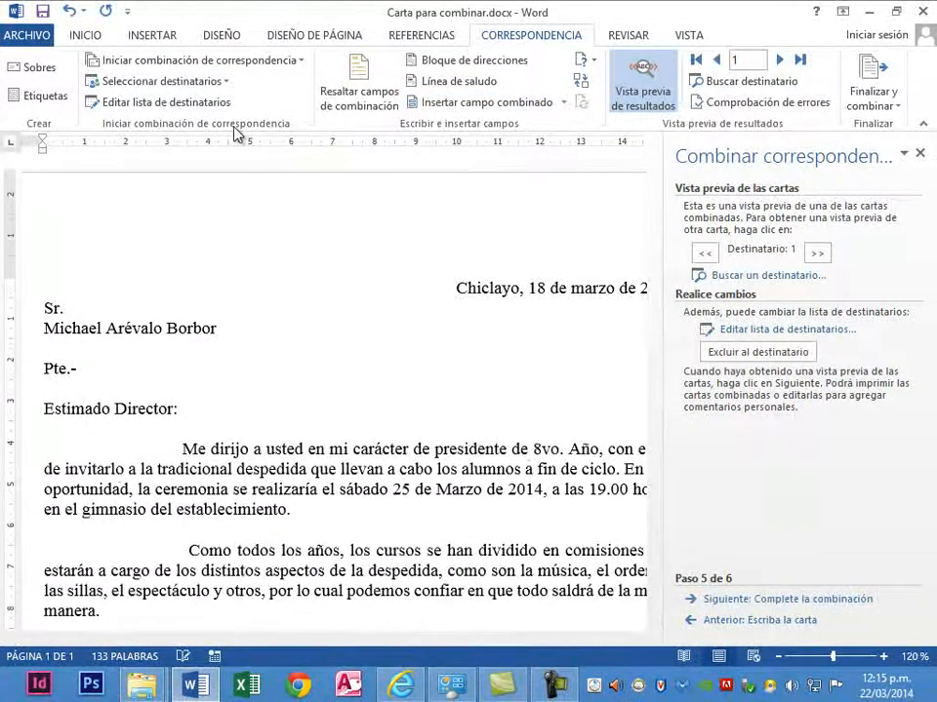
left_click(564, 101)
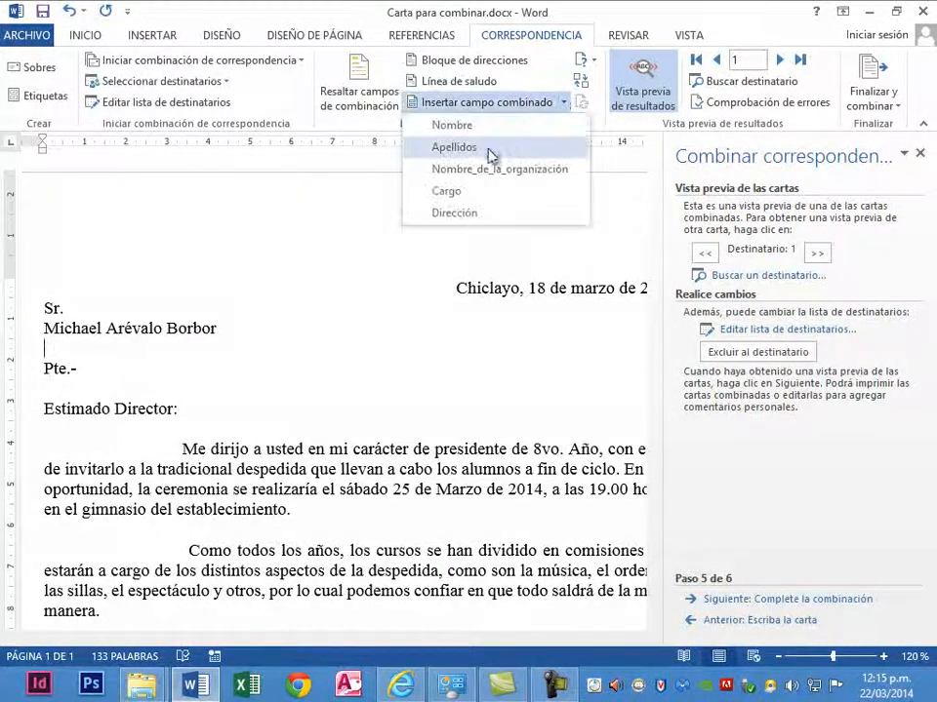
left_click(455, 191)
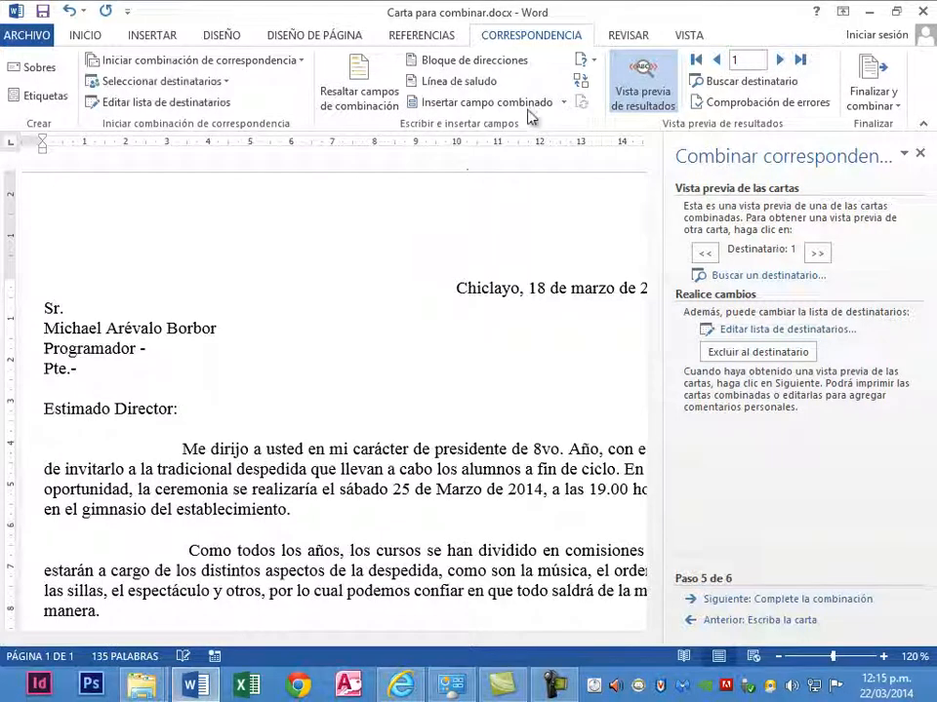
left_click(564, 103)
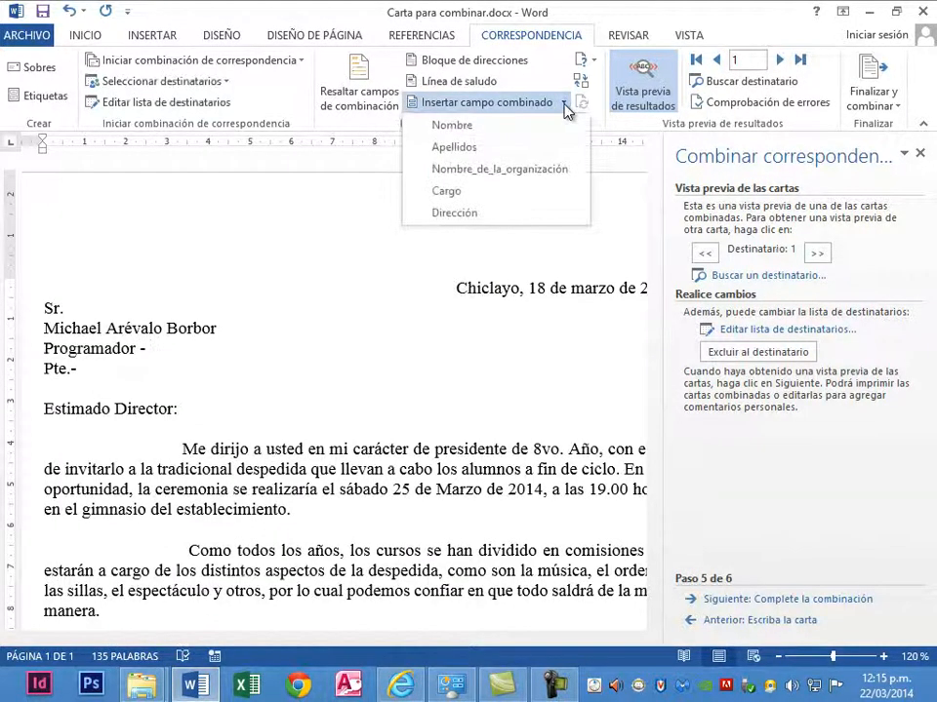
left_click(521, 171)
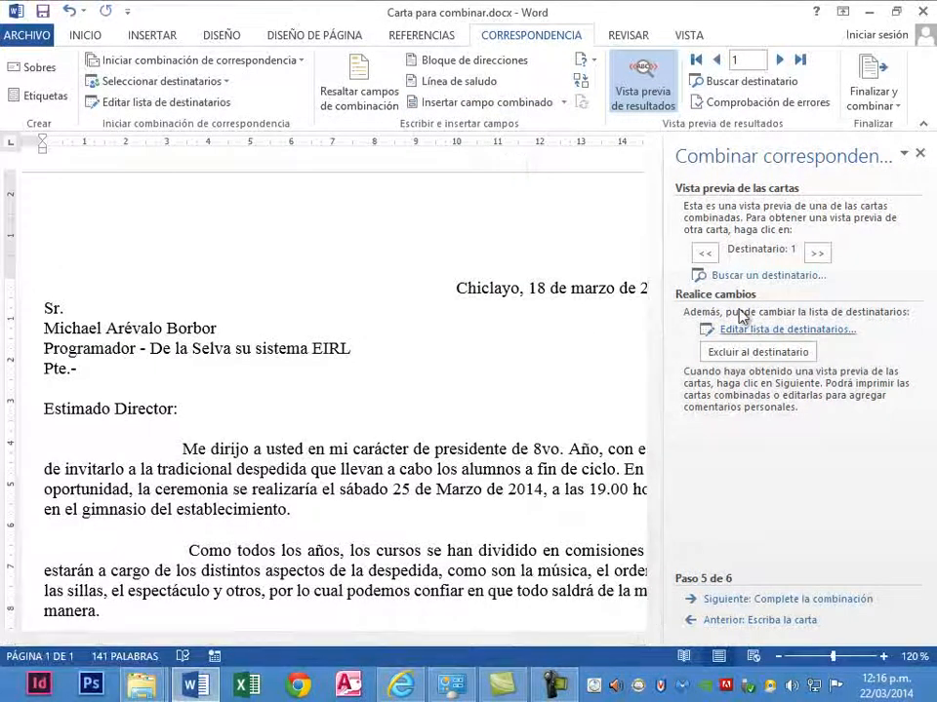
left_click(779, 60)
left_click(779, 61)
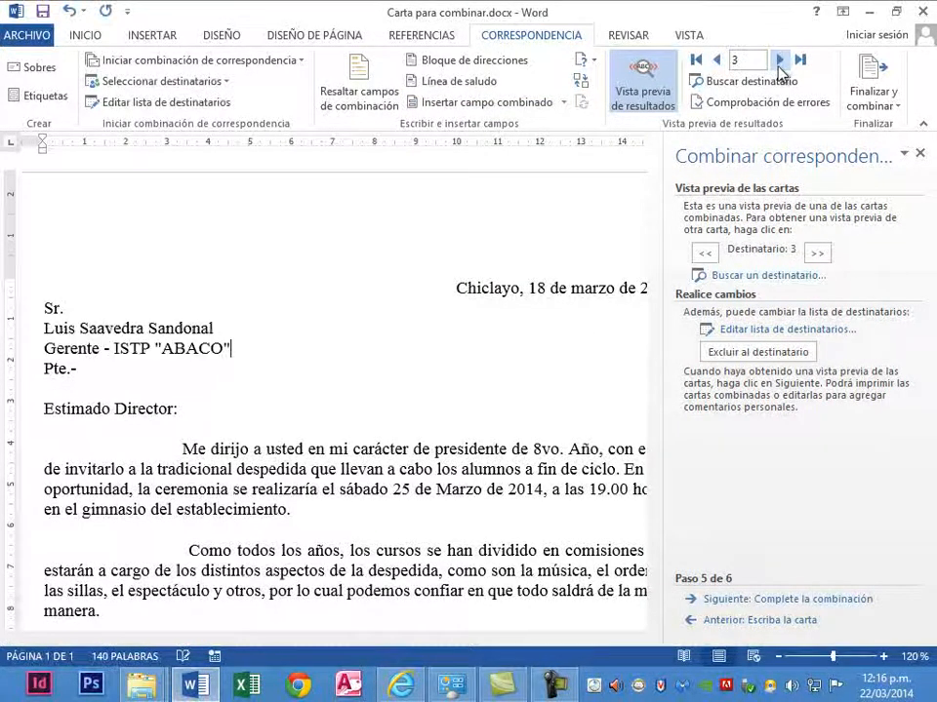
left_click(717, 62)
left_click(716, 62)
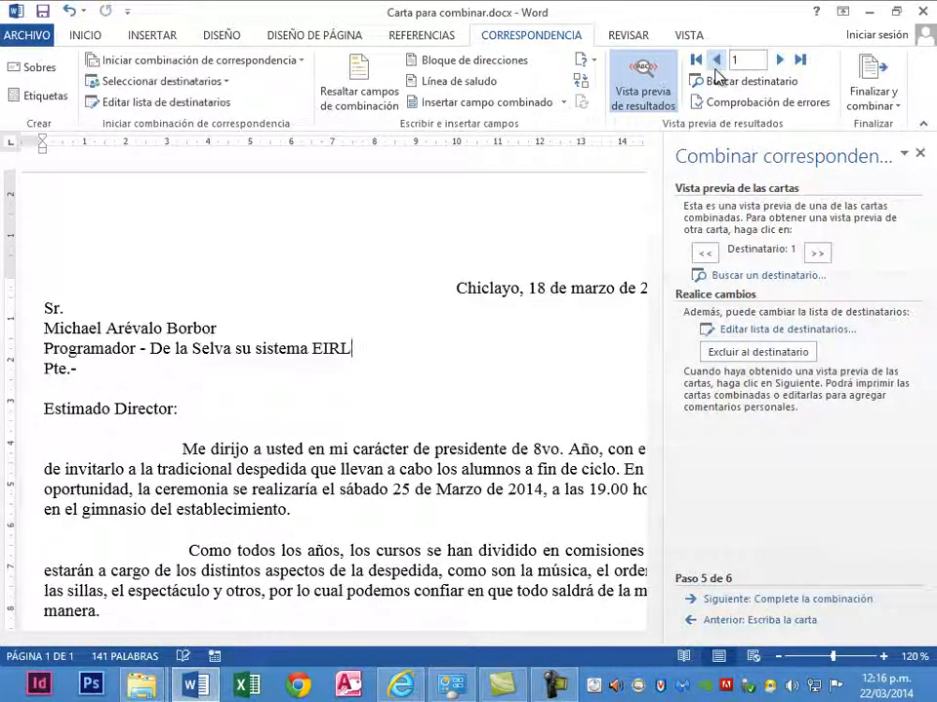
- Advance the mail merge to its completion stage, and view the options for printing the merged records without printing
left_click(705, 601)
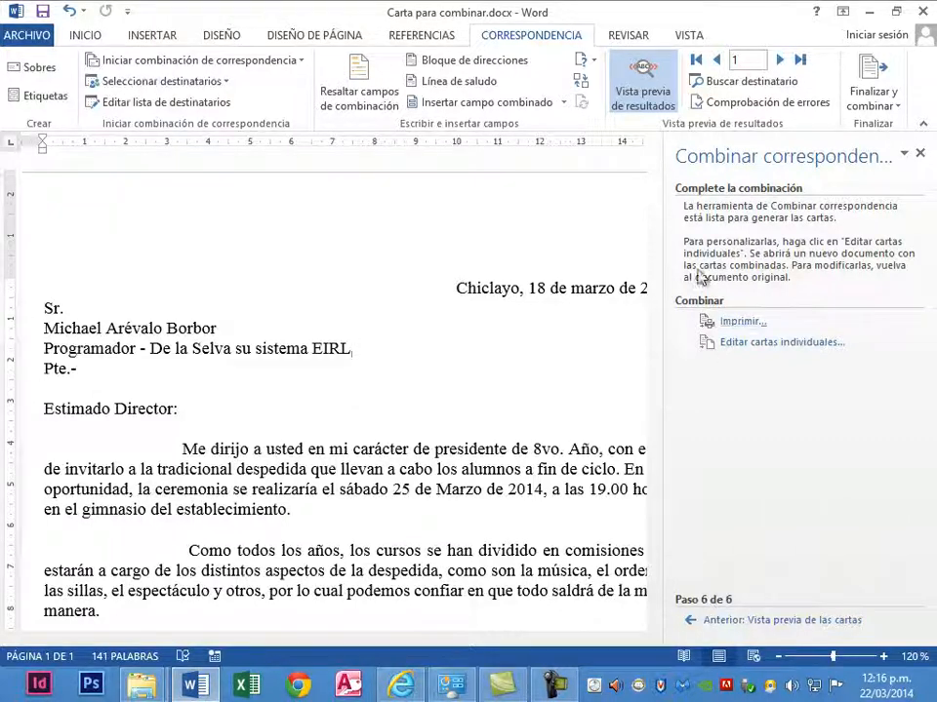
left_click(747, 322)
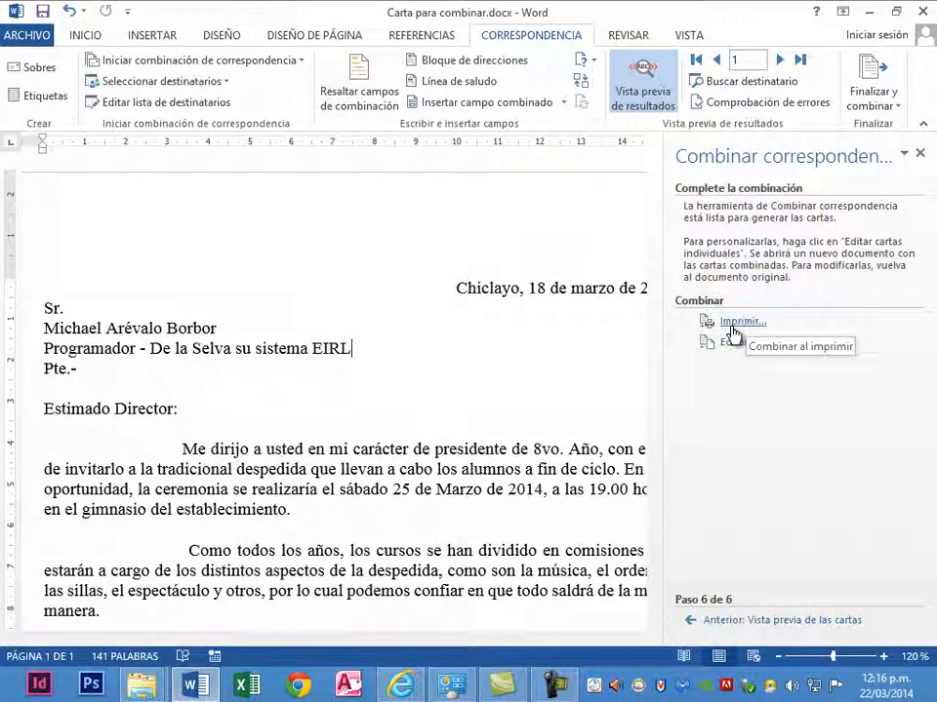
left_click(733, 328)
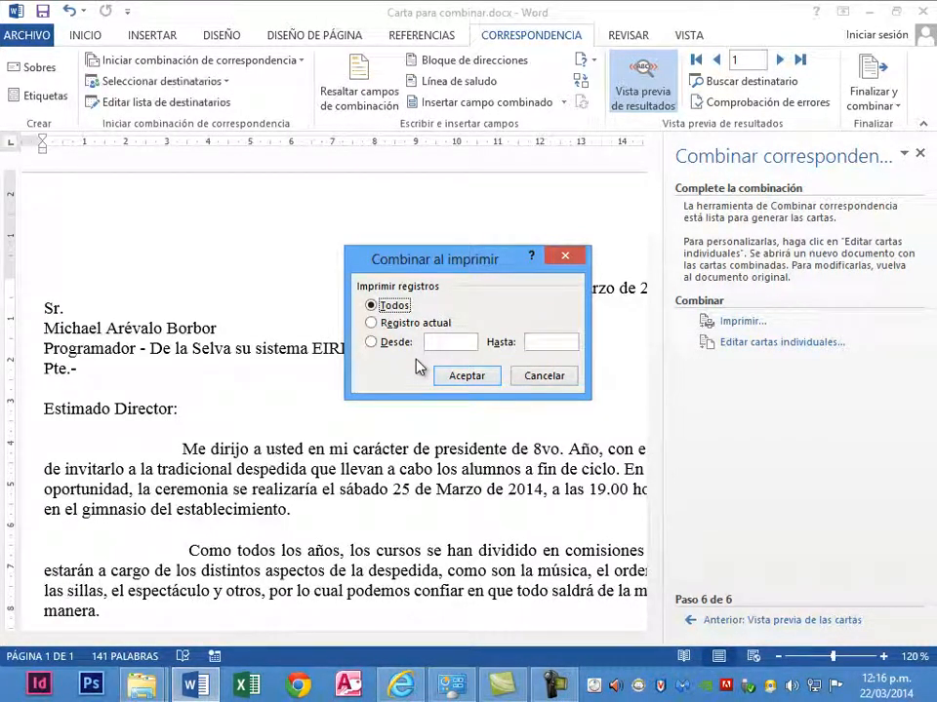
left_click(568, 381)
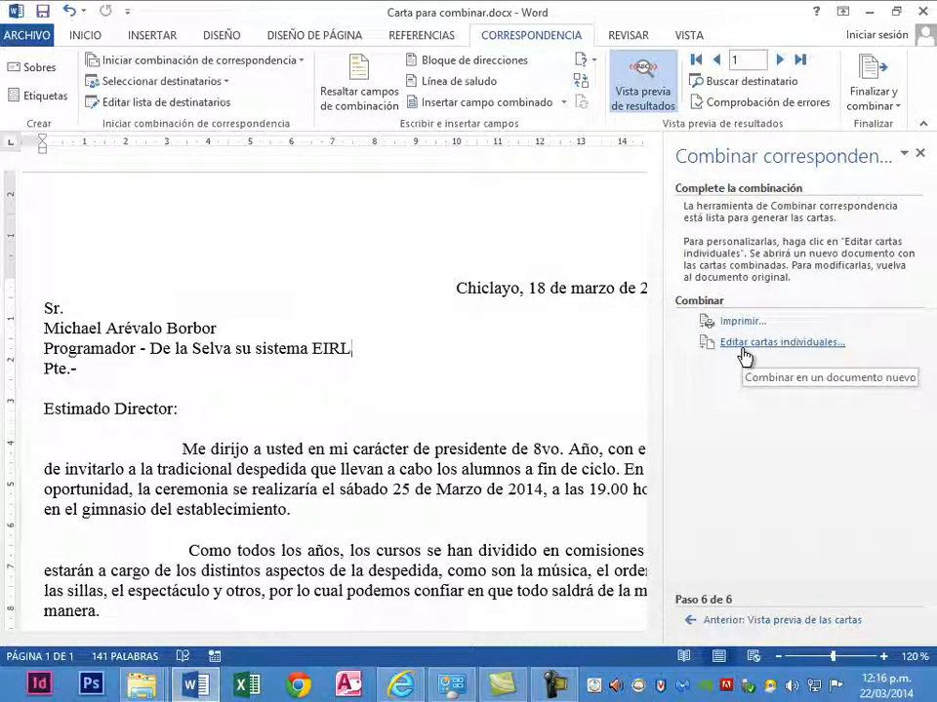
- Merge all records into a new document of individual letters and page through the merged letters
left_click(799, 61)
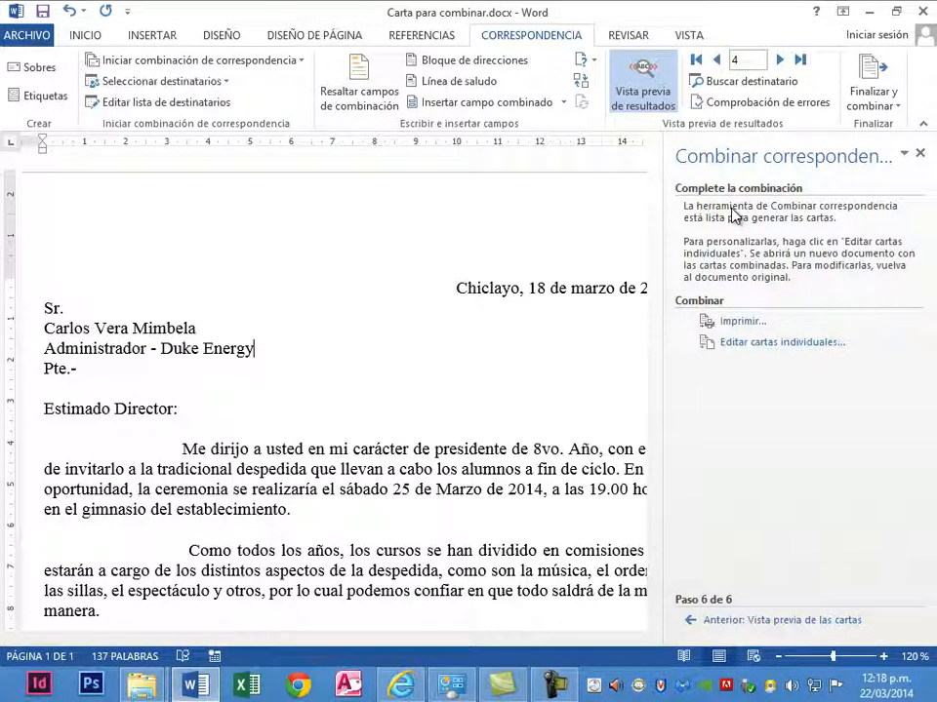
left_click(748, 343)
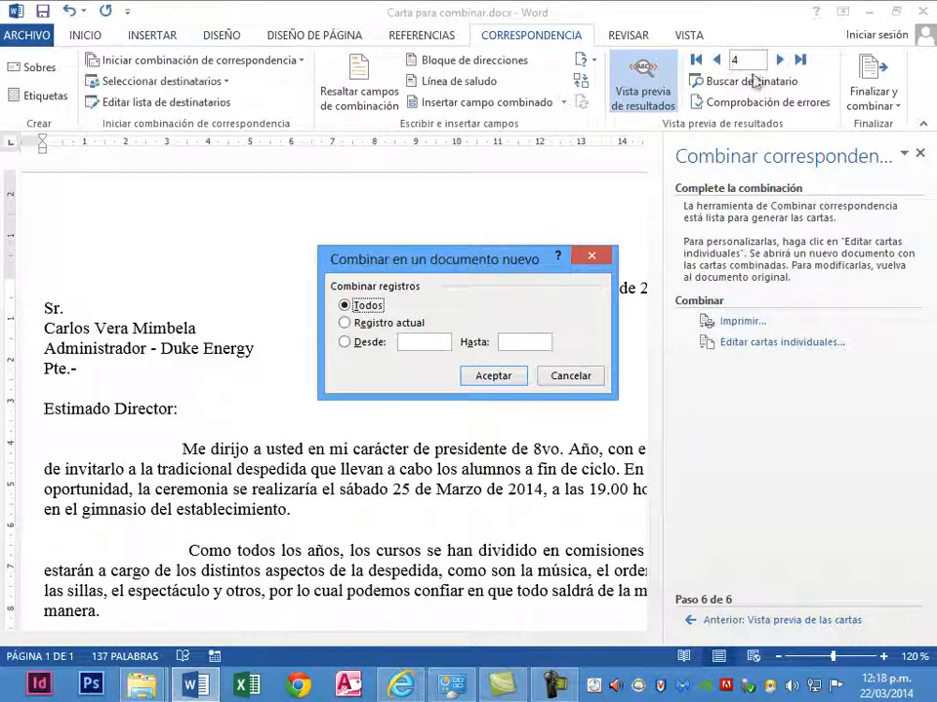
left_click(493, 379)
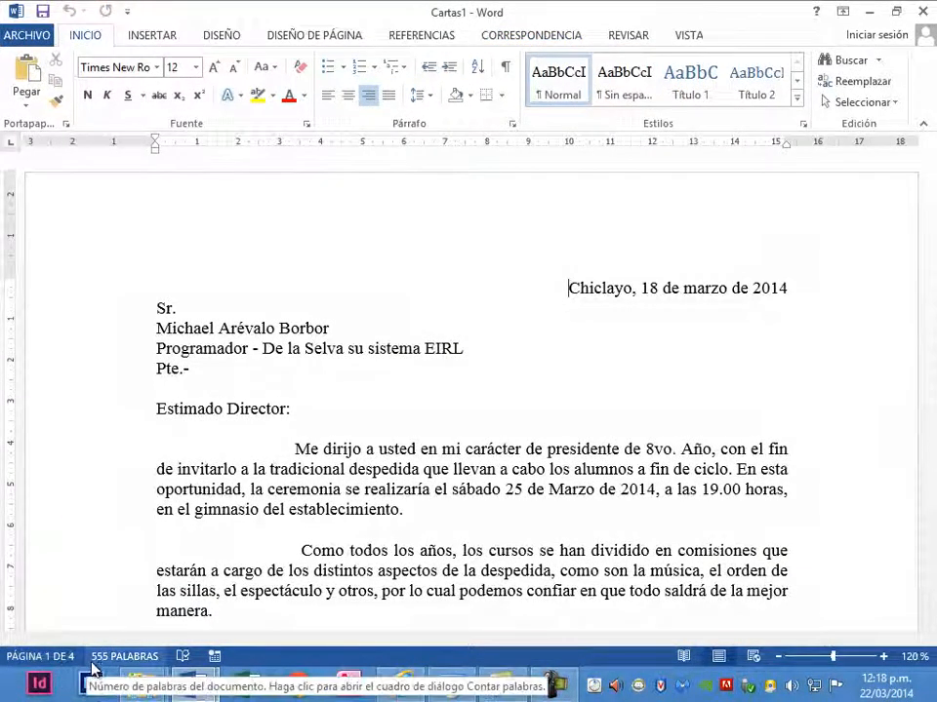
key("ctrl+Page_Down")
key("ctrl+Page_Down")
key("ctrl+Page_Down")
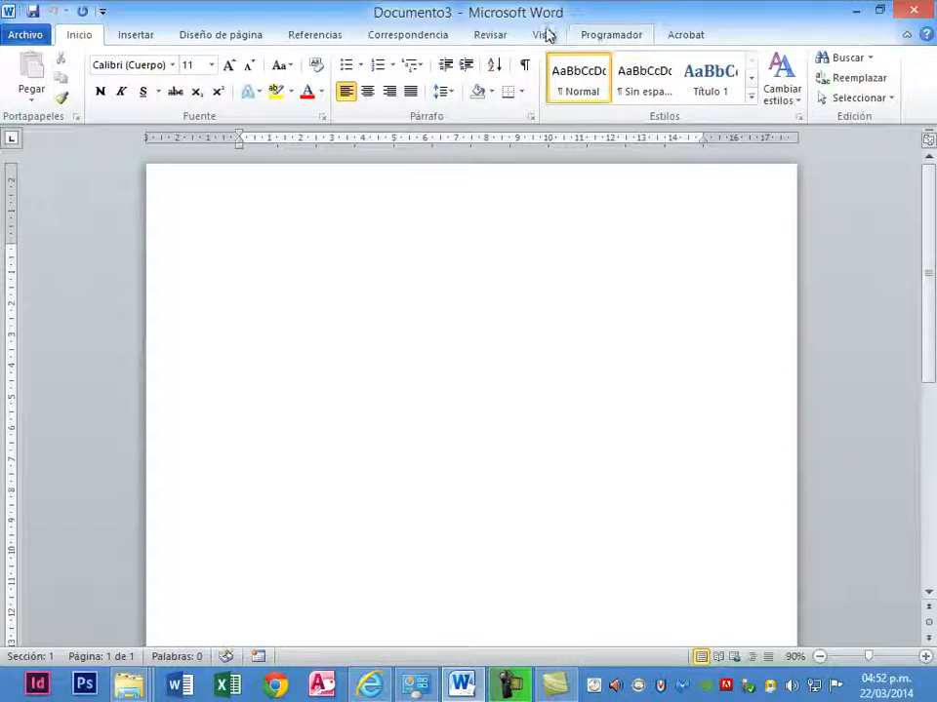
- Examine the templates available for a new document, including the list of personal templates
left_click(20, 36)
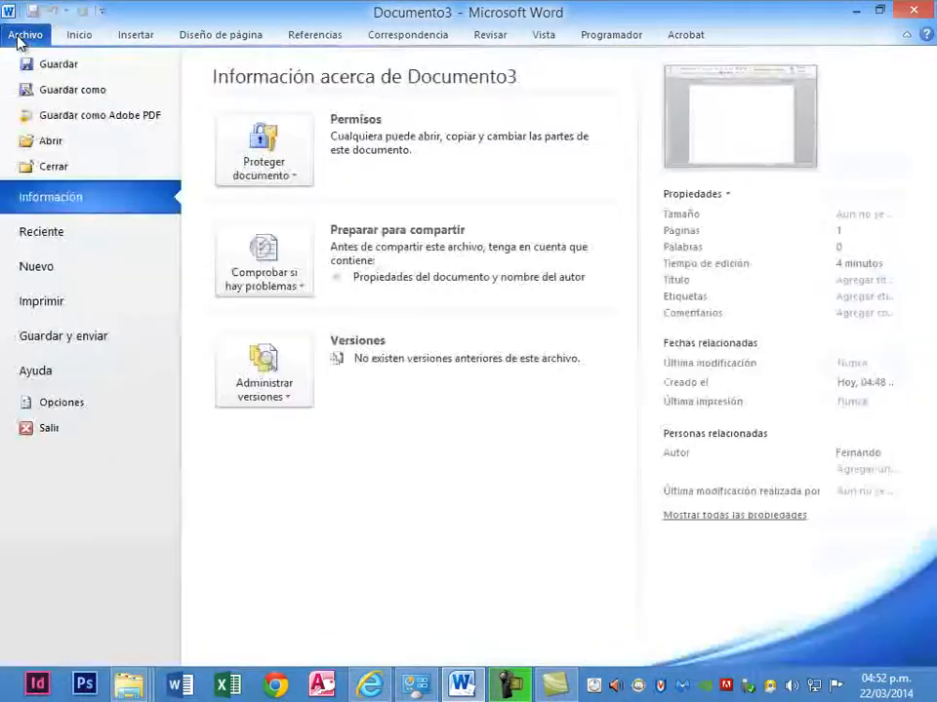
left_click(68, 270)
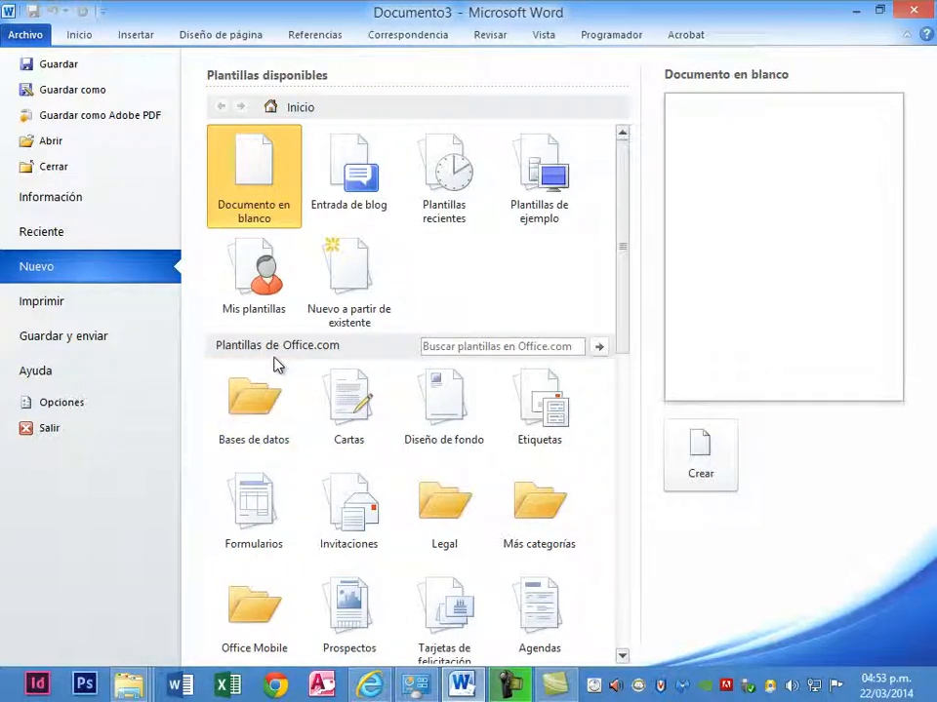
left_click_drag(624, 356, 615, 319)
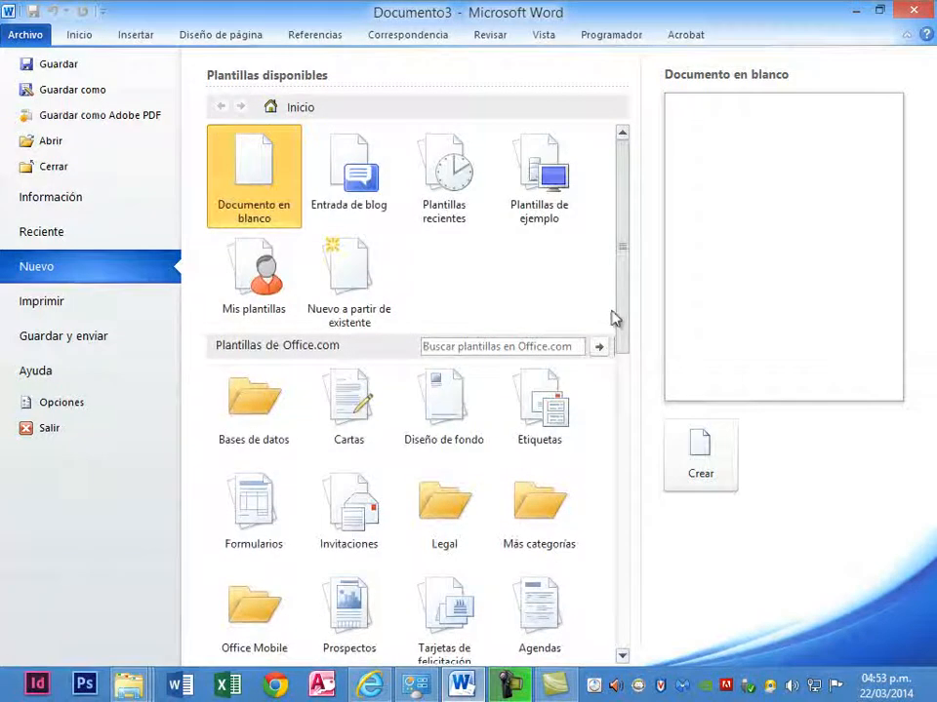
left_click(255, 309)
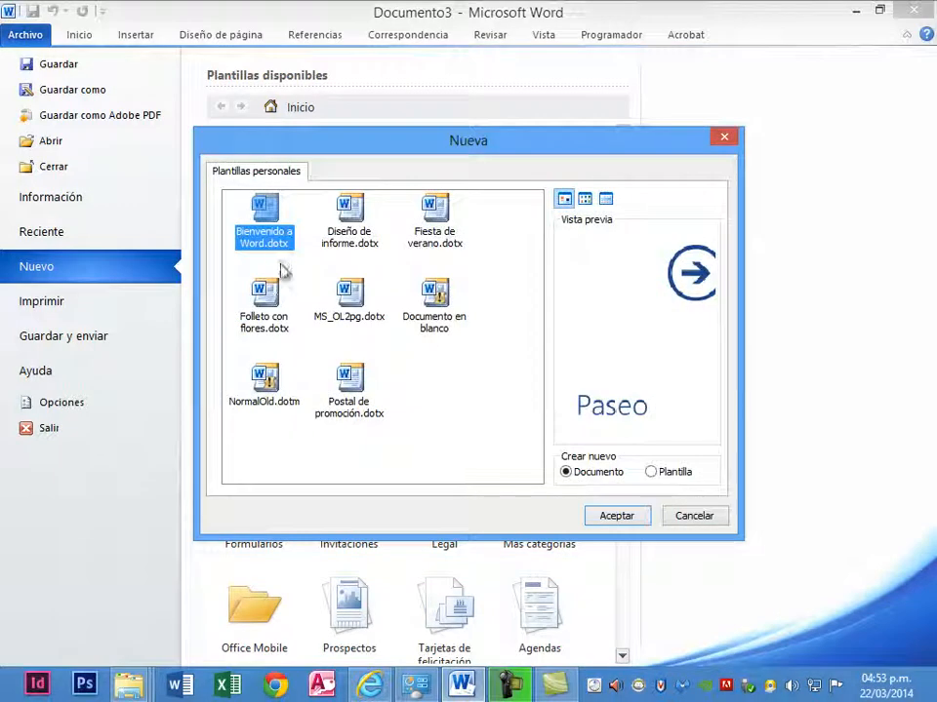
left_click(727, 138)
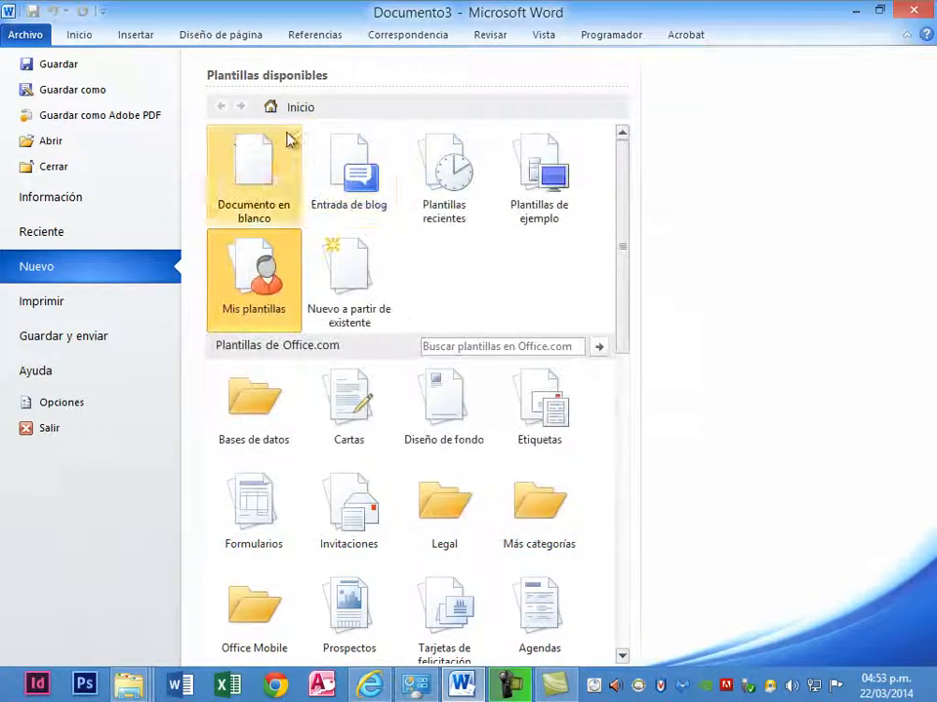
- Create a new document from the personal template Diseño de informe.dotx and look over its content
left_click(265, 282)
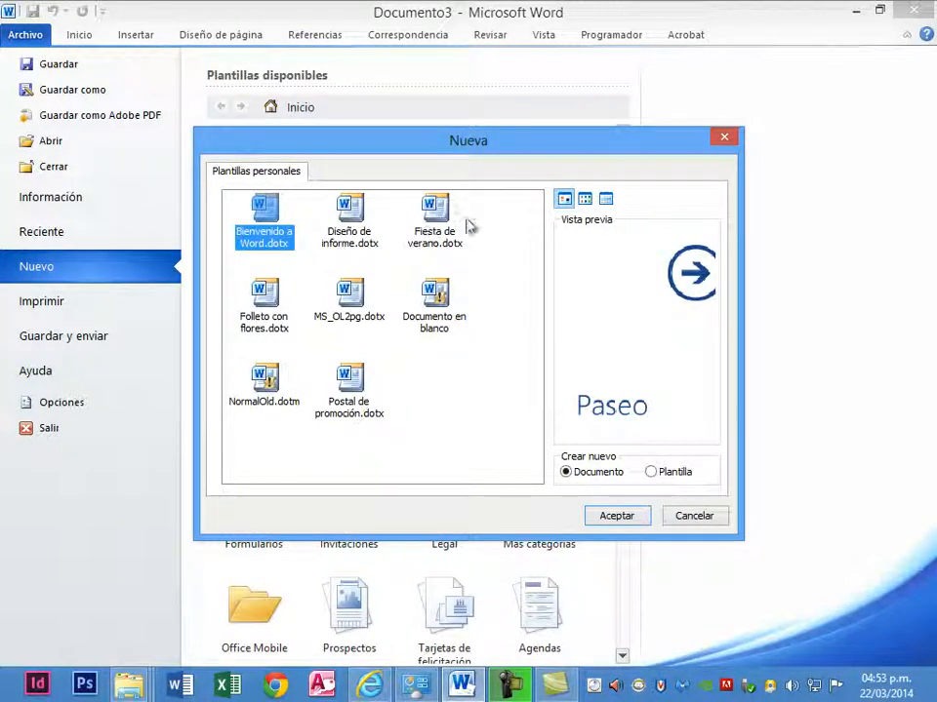
left_click(371, 228)
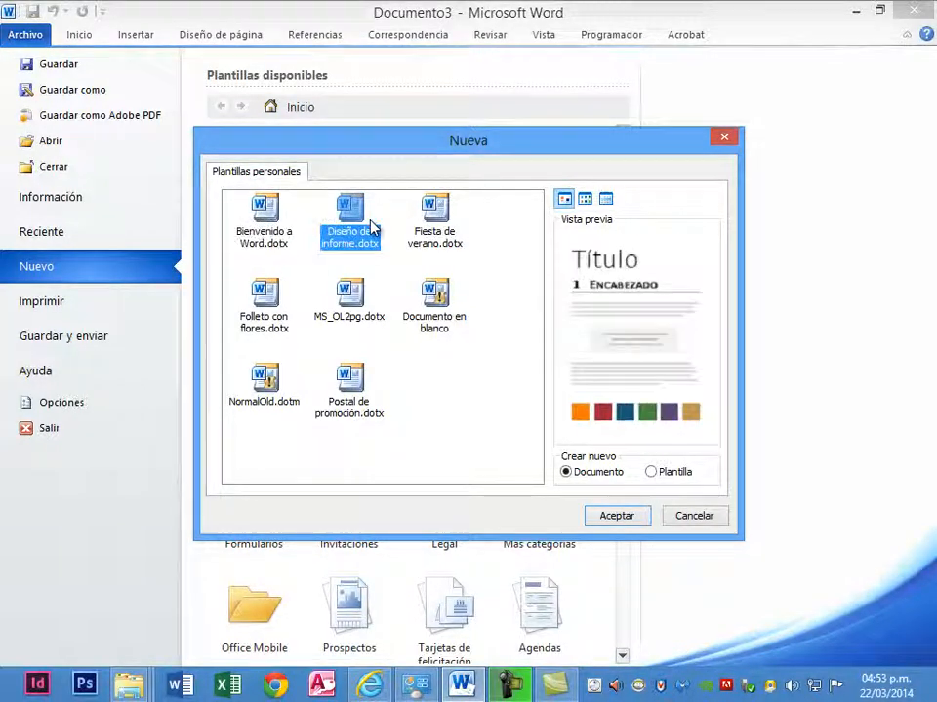
left_click(639, 516)
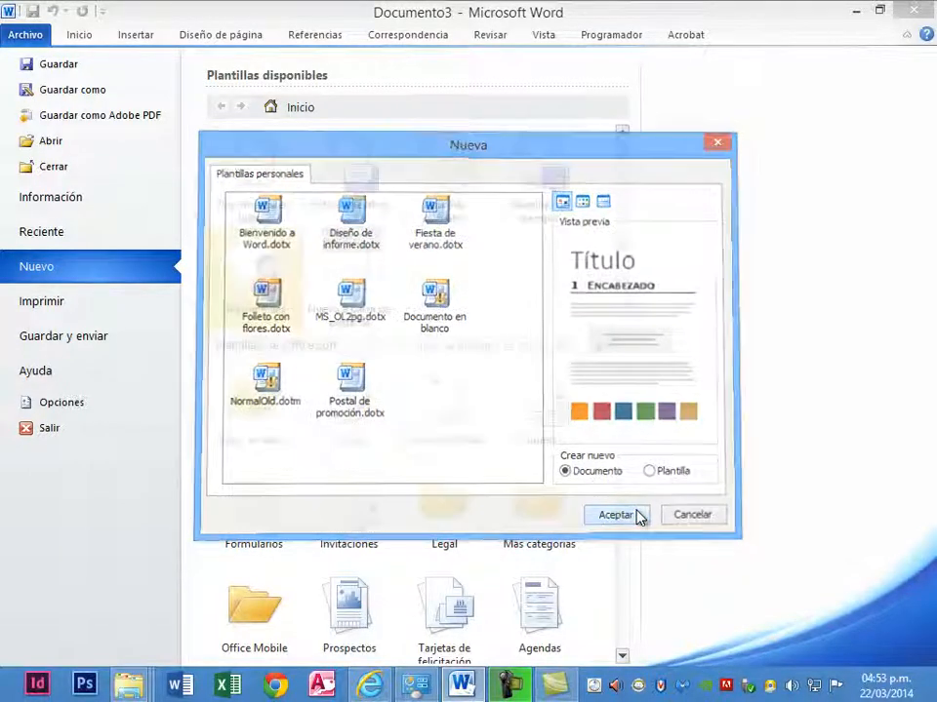
scroll(475, 397, "down", 5)
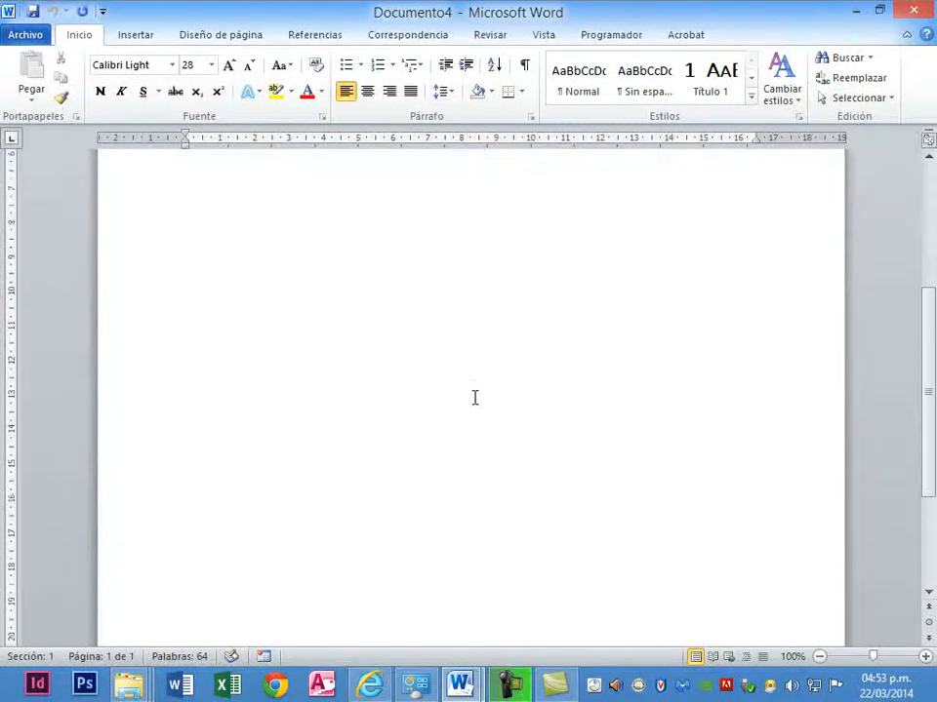
scroll(475, 397, "up", 5)
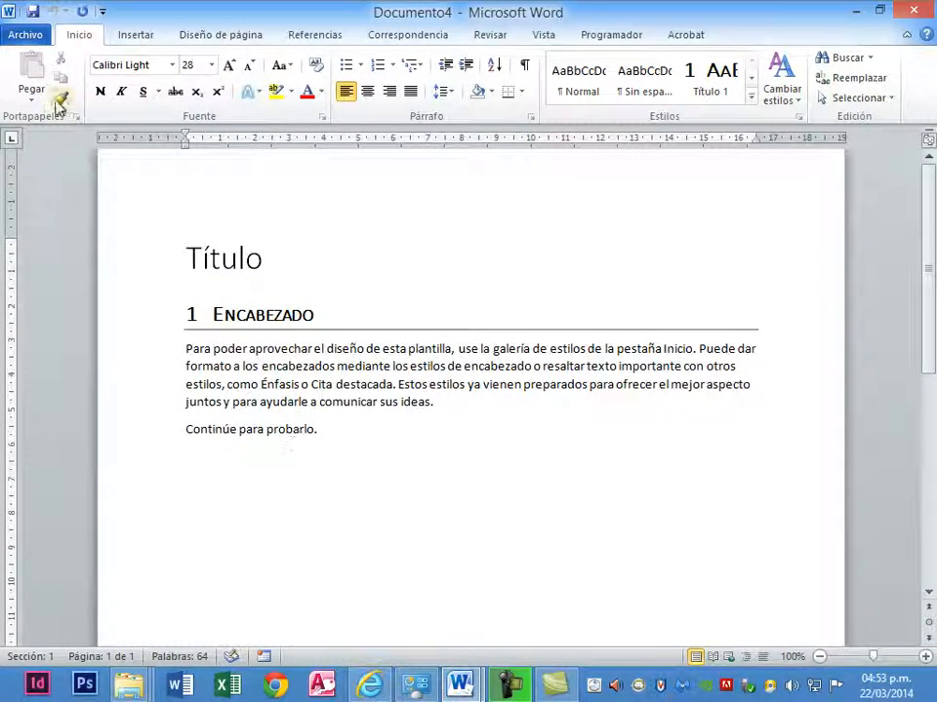
- Create a new document from the Office.com résumé template Currículum vitae (diseño esencial) in the Básico category of Currículos
left_click(26, 37)
left_click(92, 286)
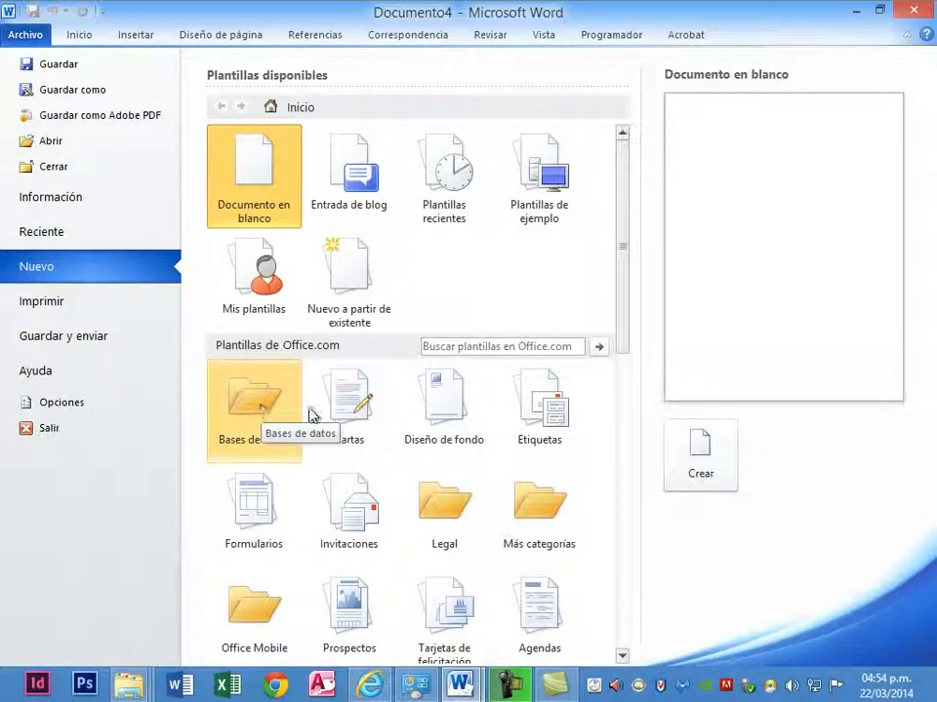
scroll(410, 441, "down", 2)
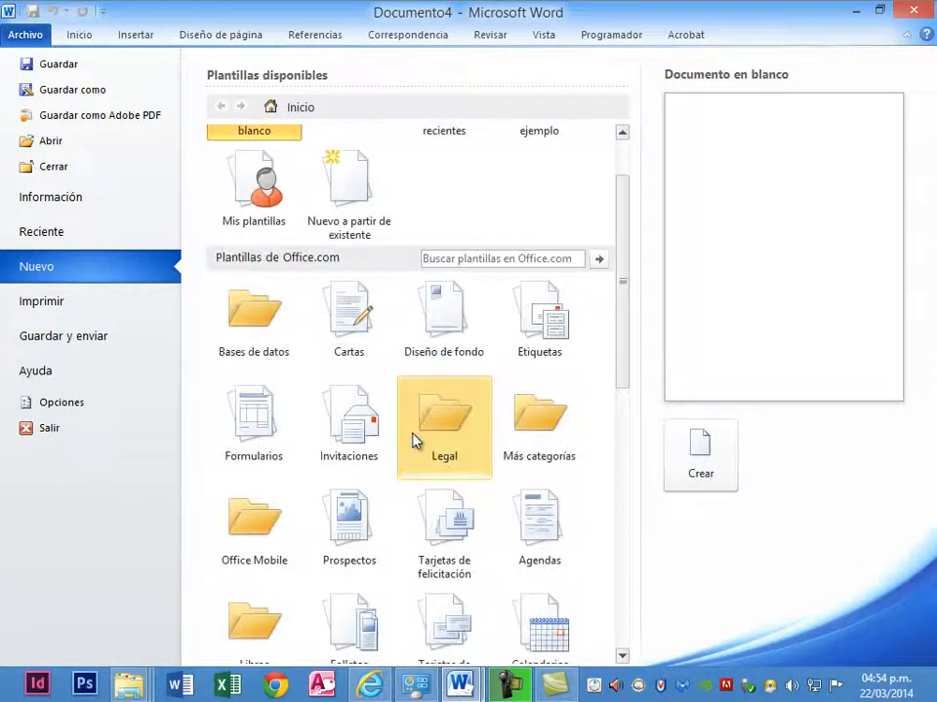
scroll(414, 441, "down", 1)
scroll(413, 441, "down", 3)
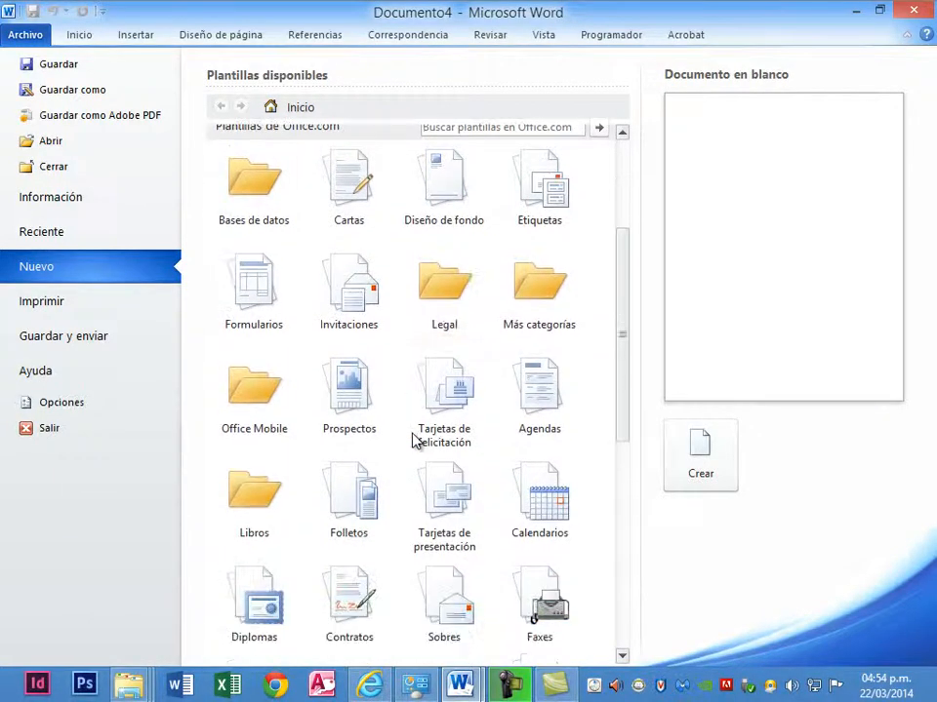
scroll(413, 441, "down", 1)
scroll(414, 441, "down", 5)
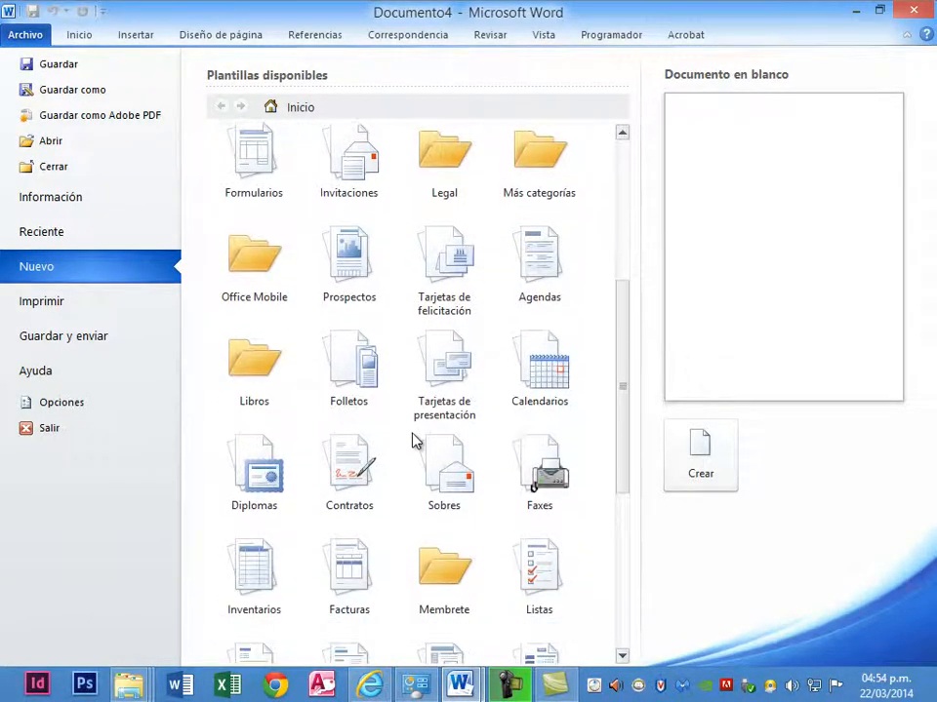
scroll(414, 441, "down", 4)
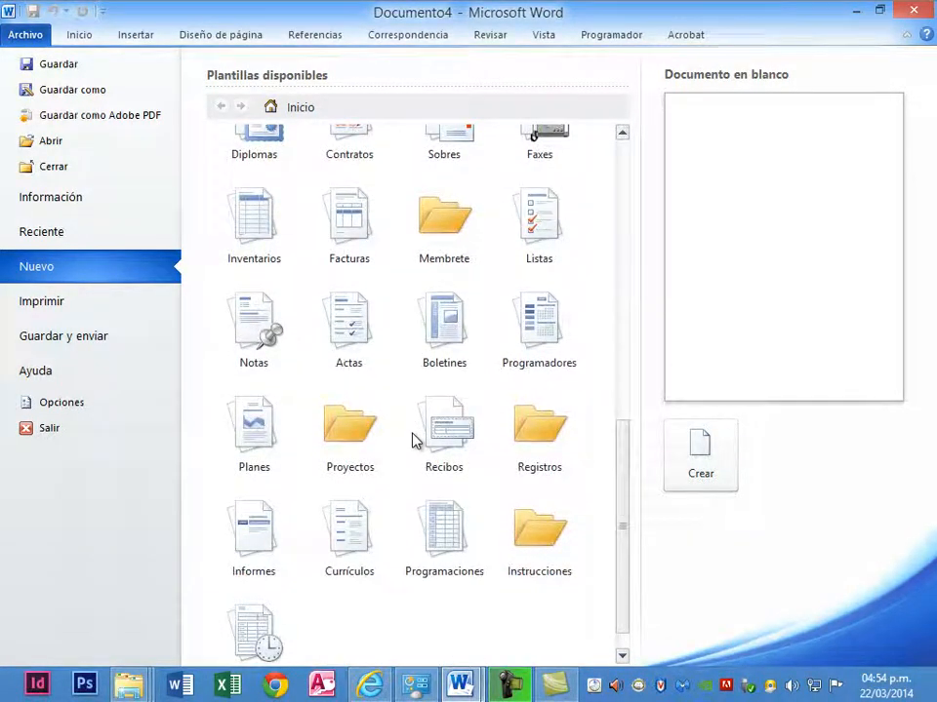
left_click(383, 527)
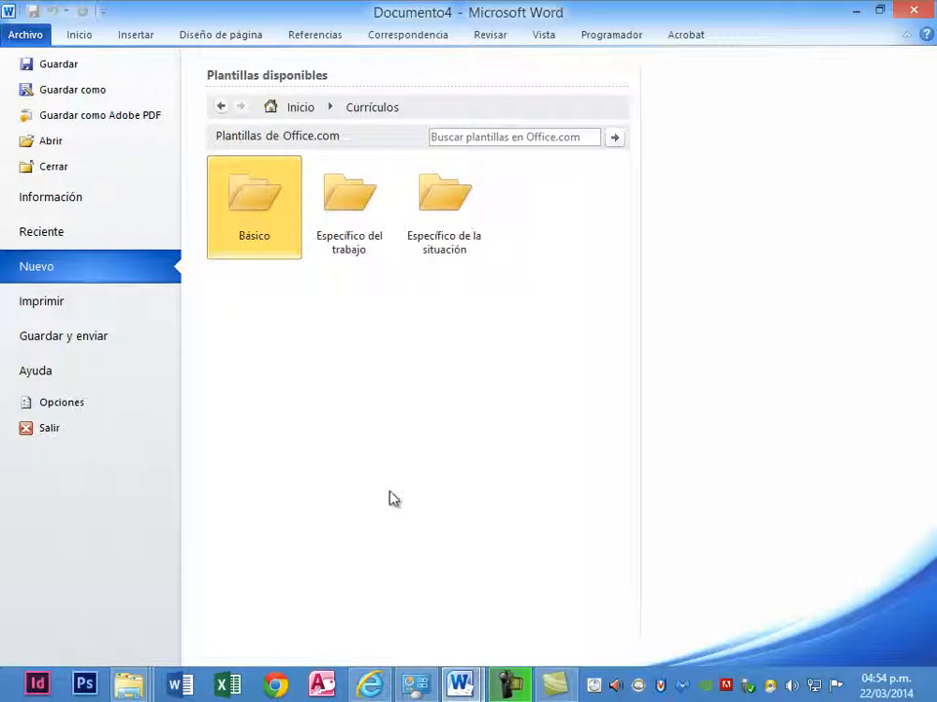
left_click(252, 214)
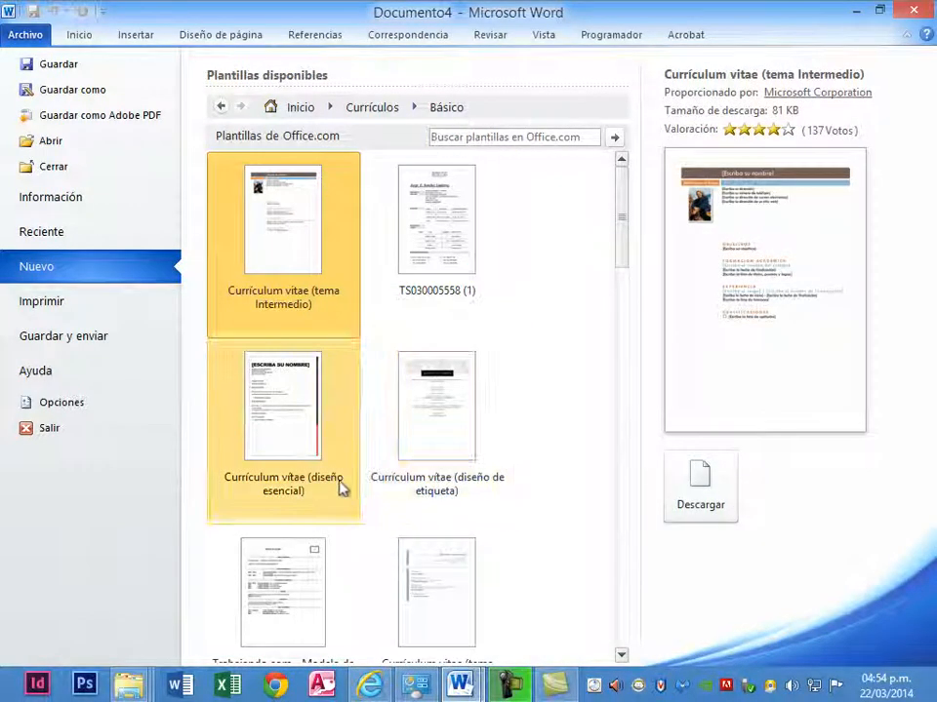
left_click(305, 442)
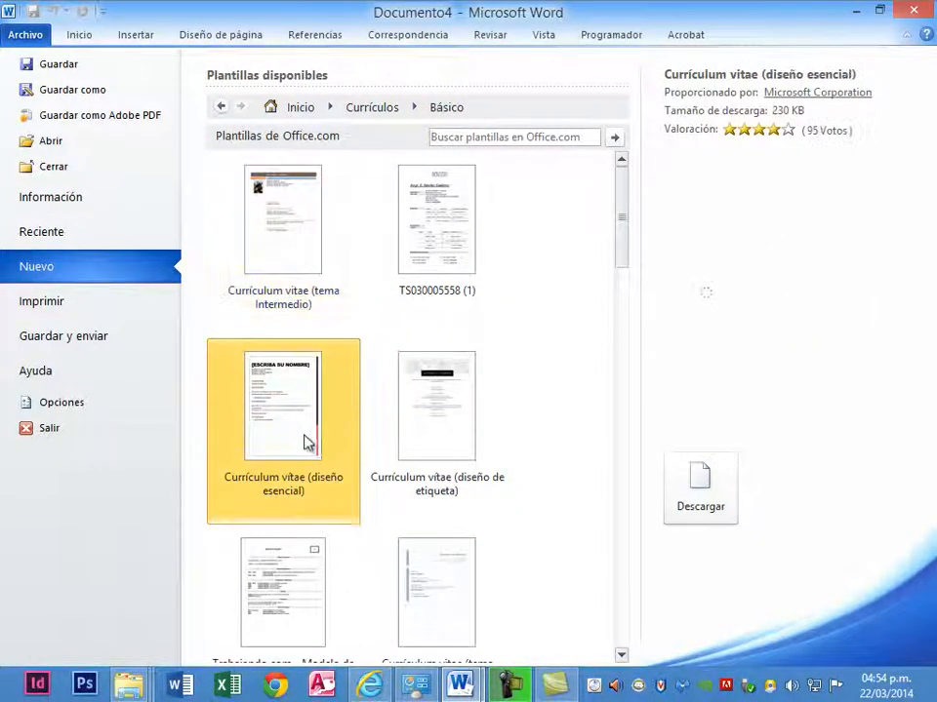
left_click(711, 507)
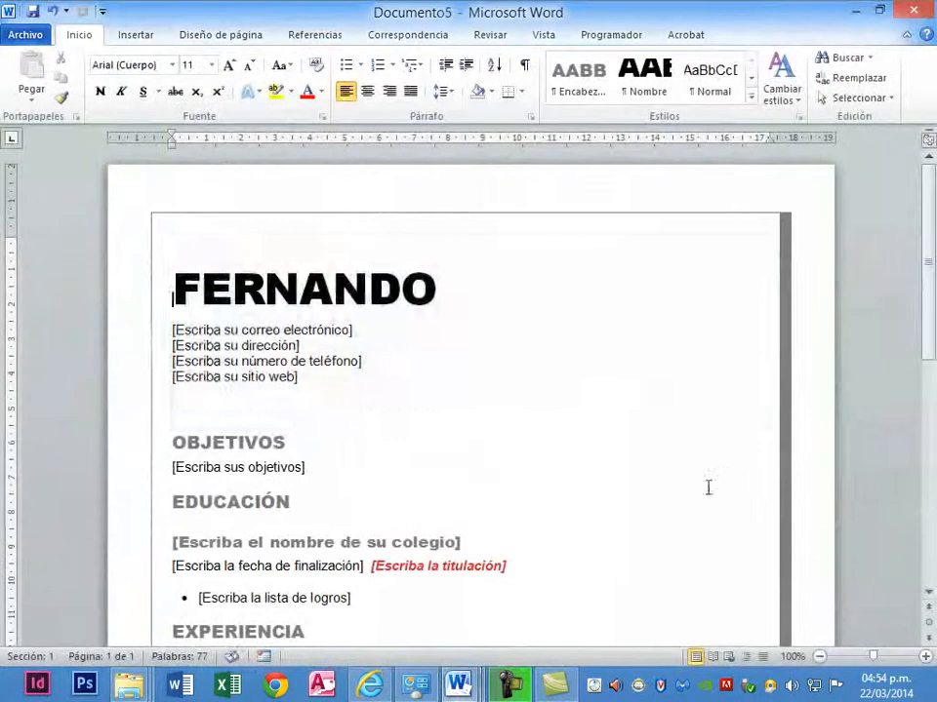
- Examine the résumé's fillable fields, including name, e-mail, phone and website, and look over its remaining sections
left_click(230, 293)
left_click(248, 331)
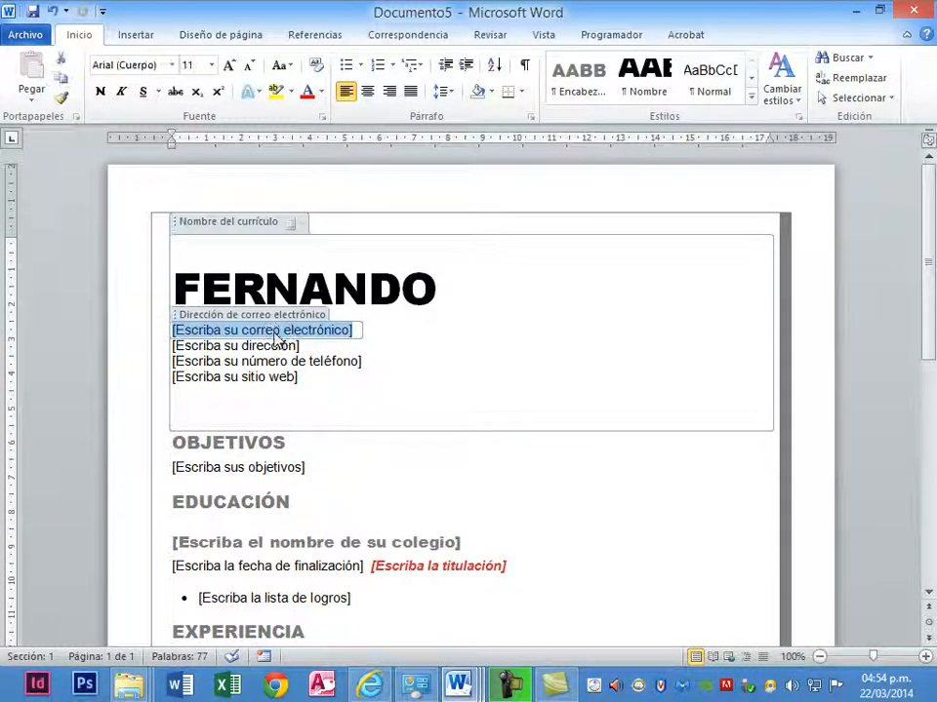
left_click(268, 361)
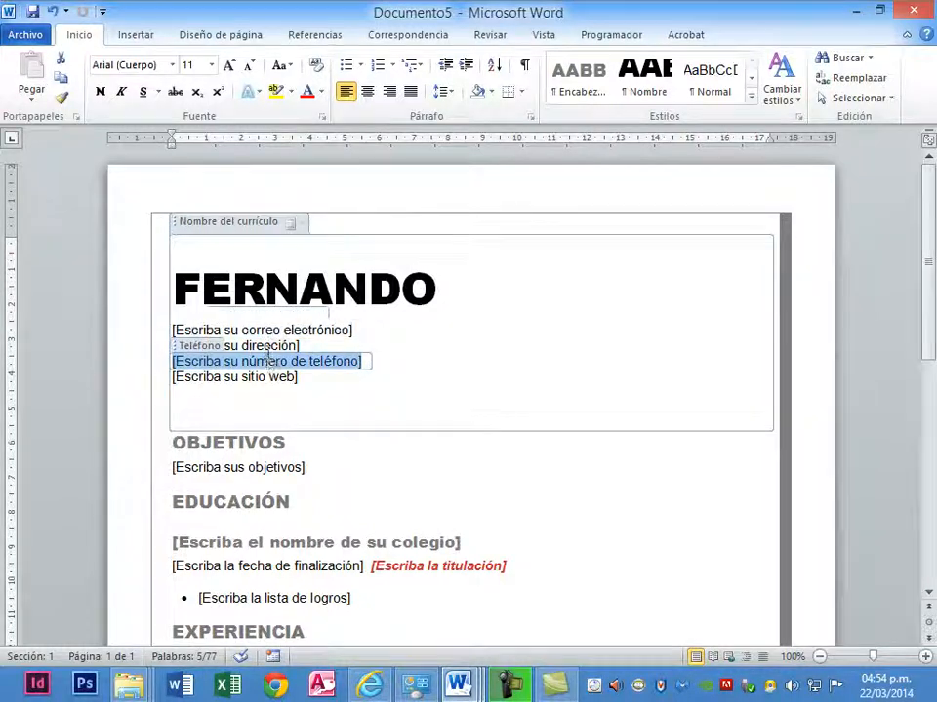
left_click(261, 378)
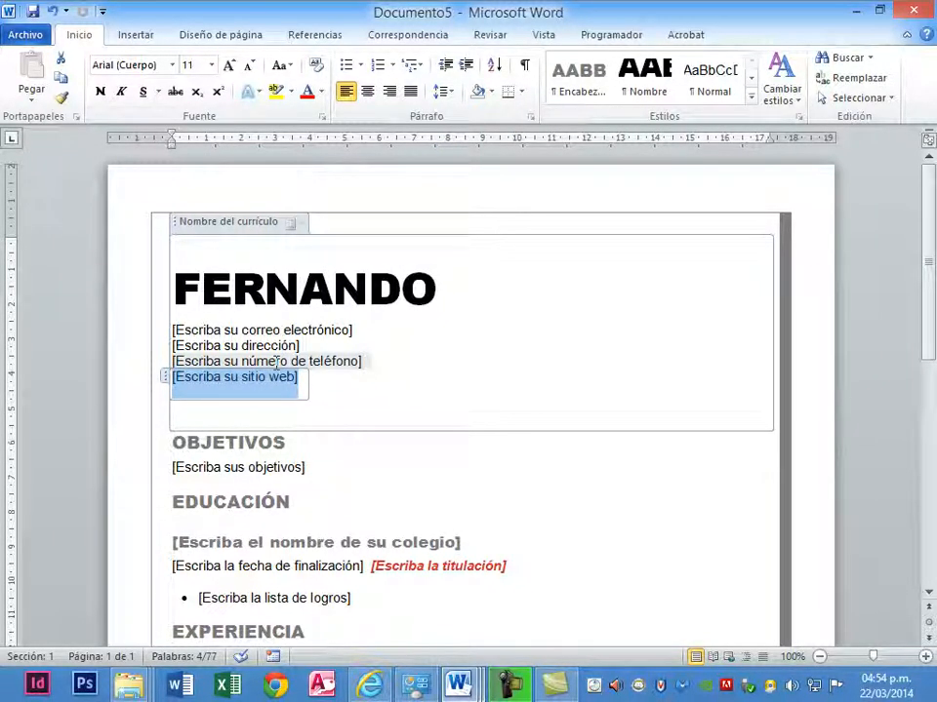
scroll(276, 363, "down", 3)
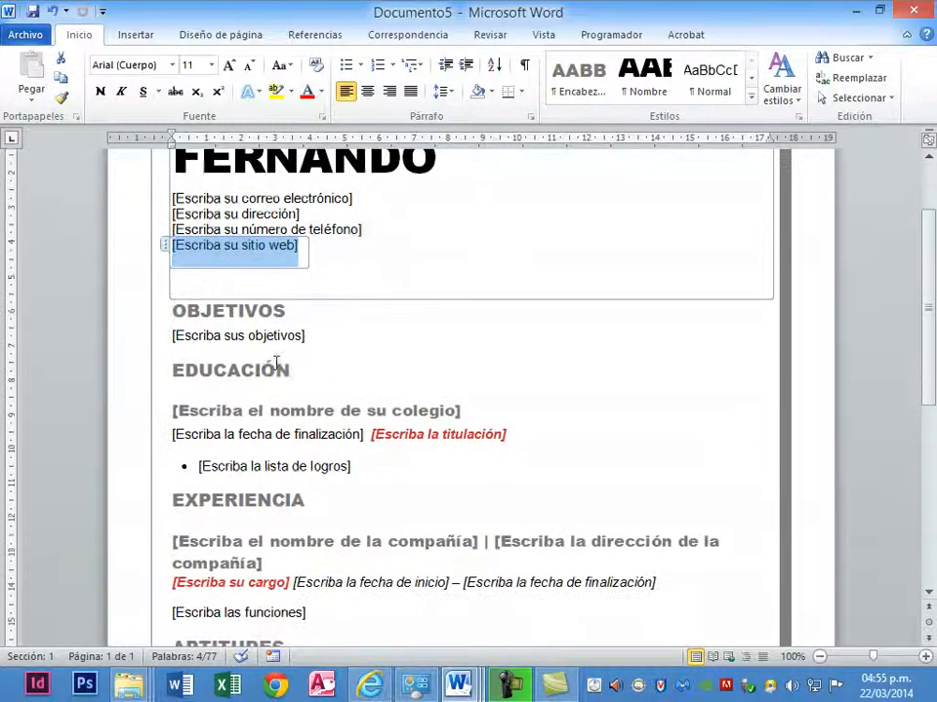
scroll(276, 365, "down", 2)
scroll(292, 363, "up", 5)
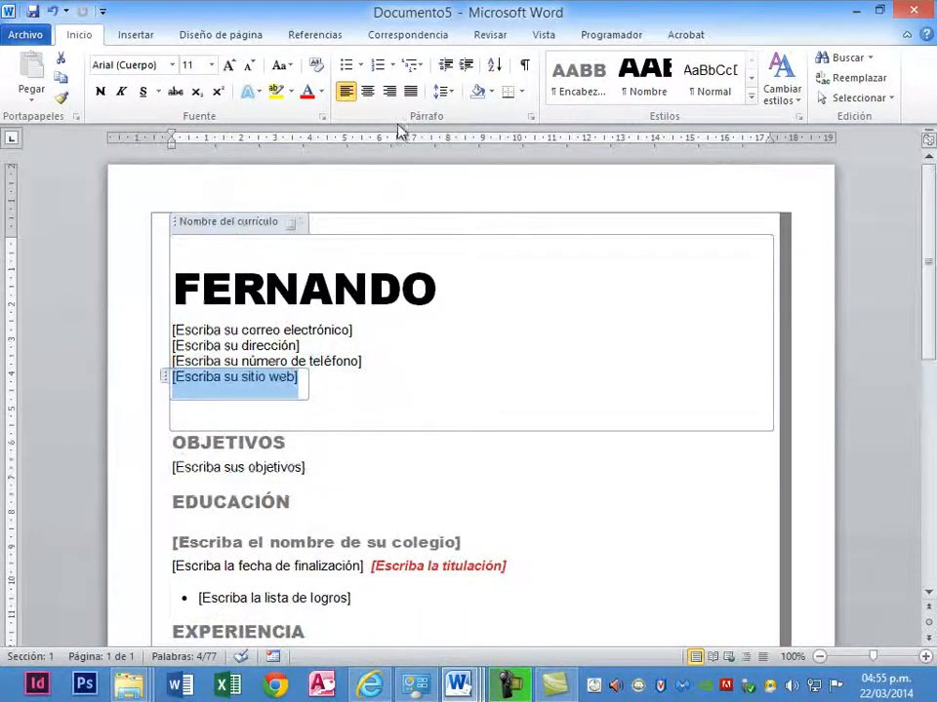
- Show the developer controls for the résumé and try its design mode, and create a new blank document
left_click(627, 39)
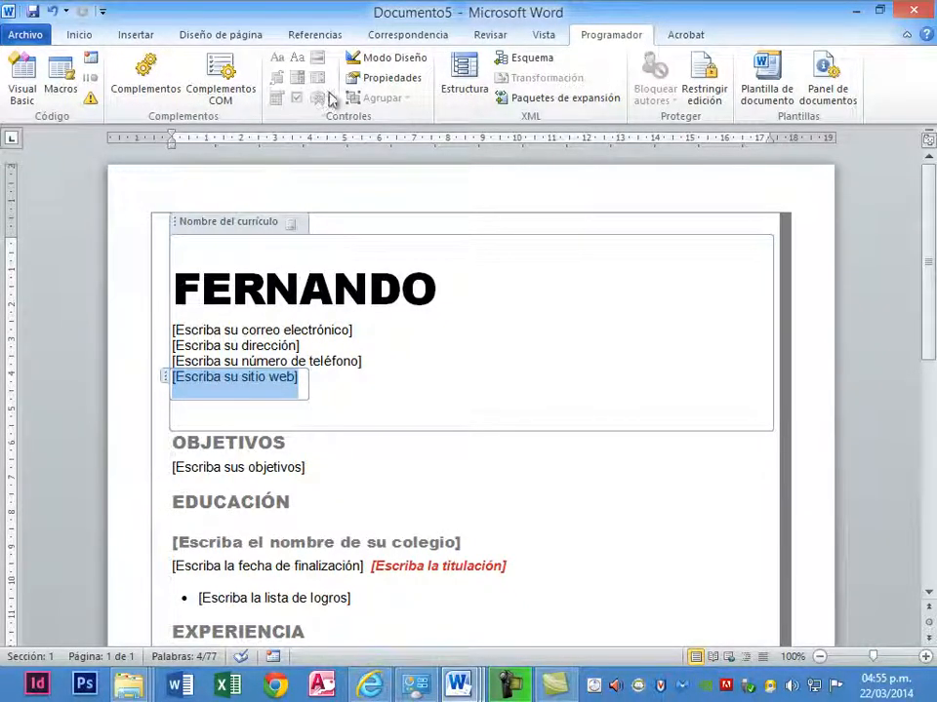
left_click(379, 58)
left_click(493, 267)
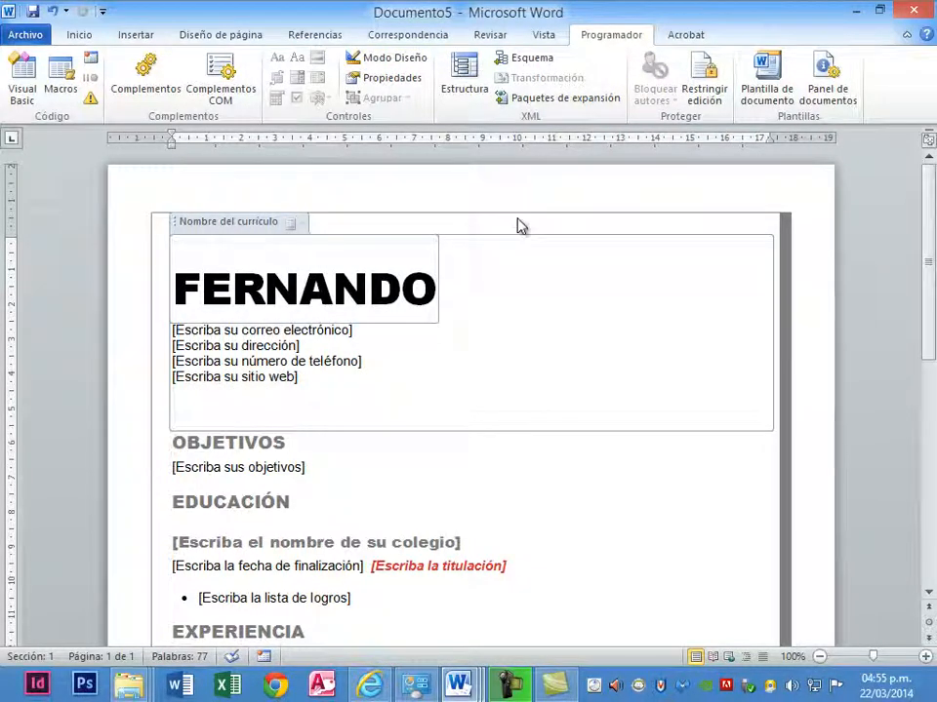
key("ctrl+n")
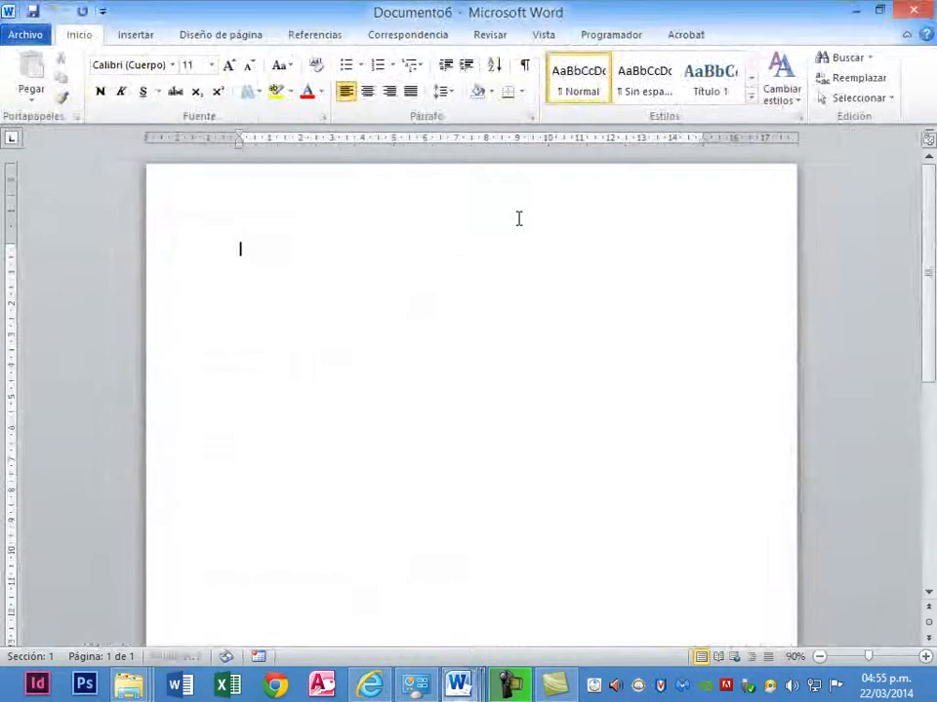
left_click(583, 35)
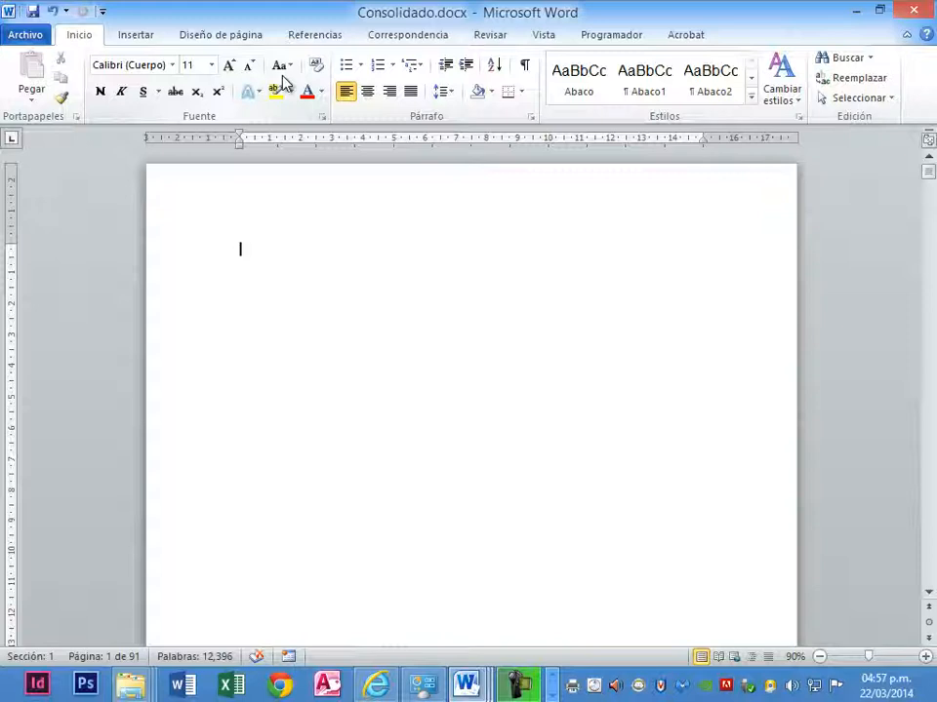
- Insert a picture content control at the start of Consolidado.docx and place the cursor after it
left_click(622, 36)
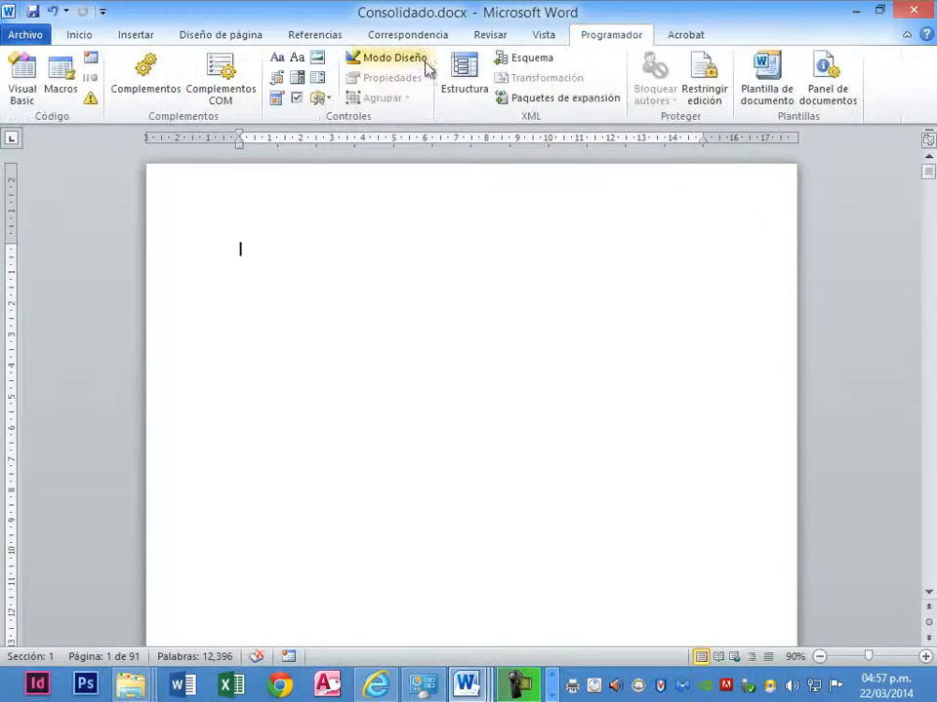
left_click(322, 62)
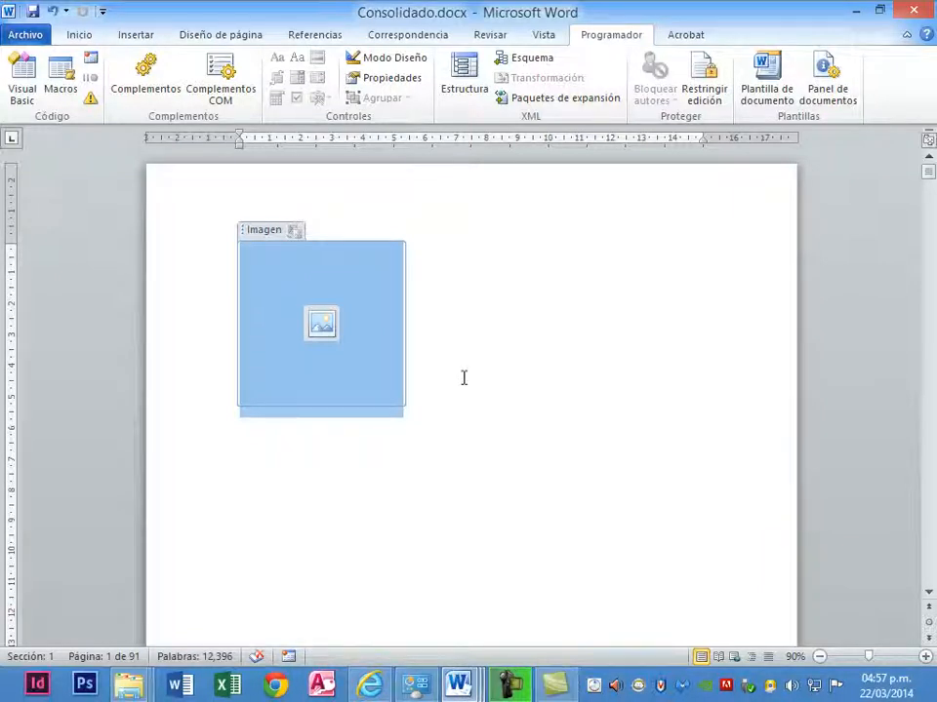
left_click(412, 426)
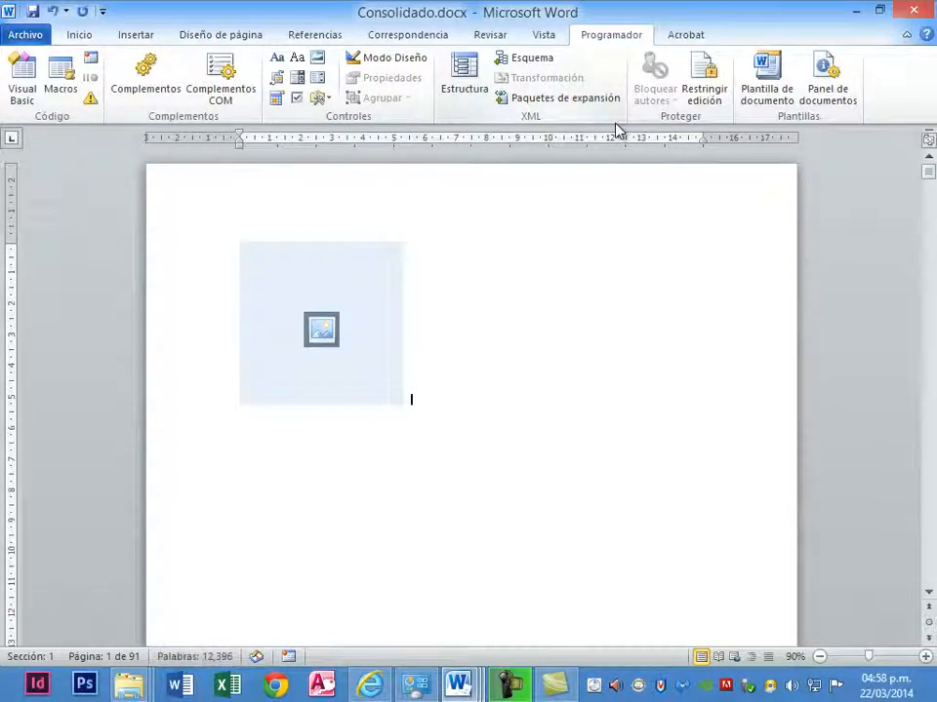
- Insert a building block gallery content control below the picture control and view the grouping options without grouping
left_click(282, 78)
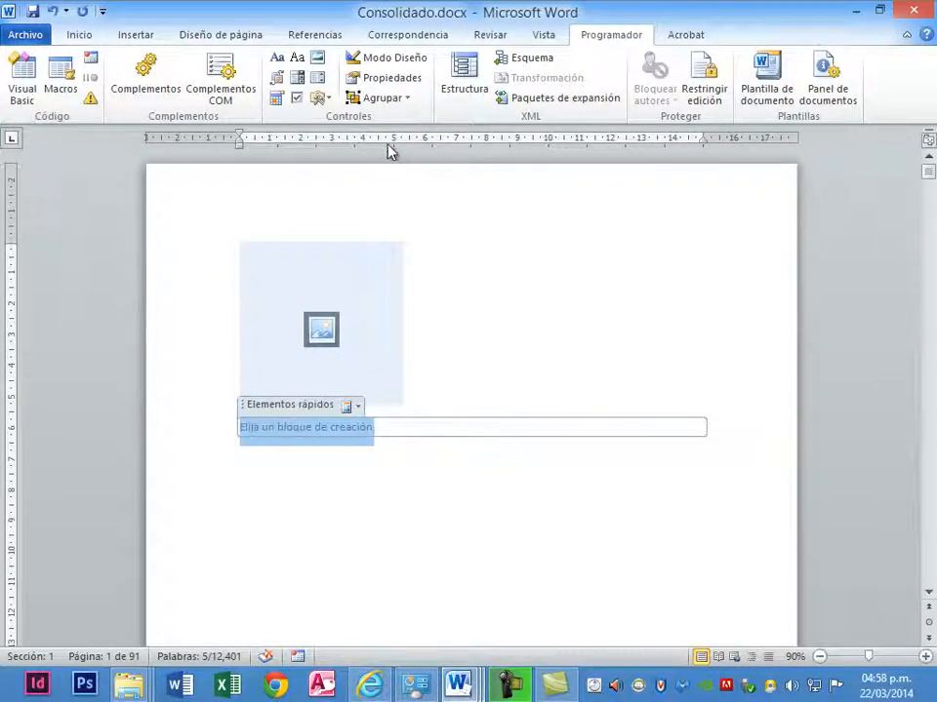
left_click(396, 101)
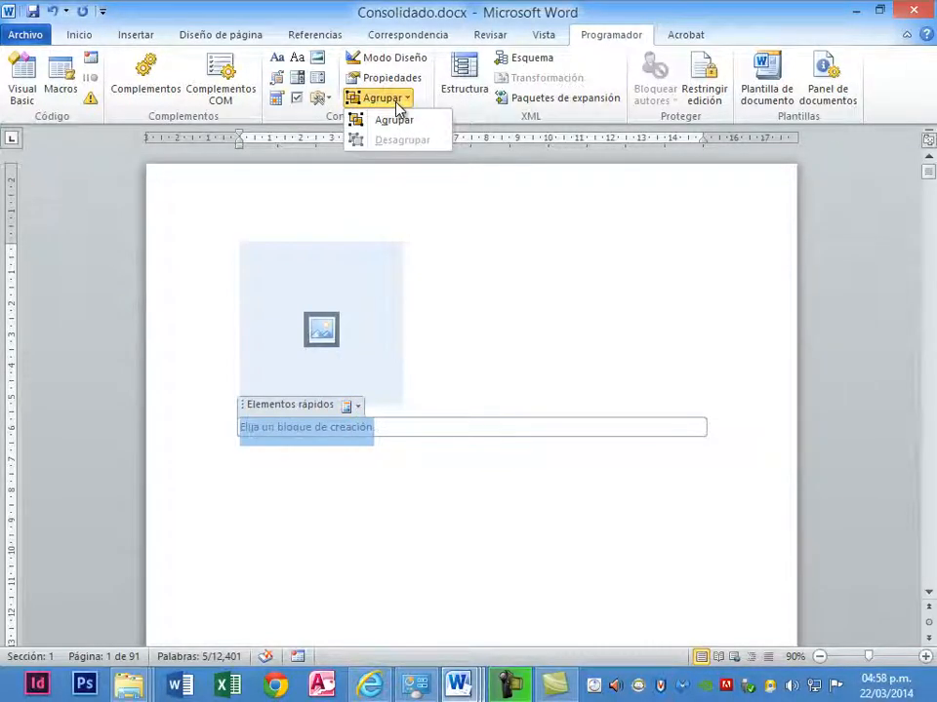
left_click(391, 420)
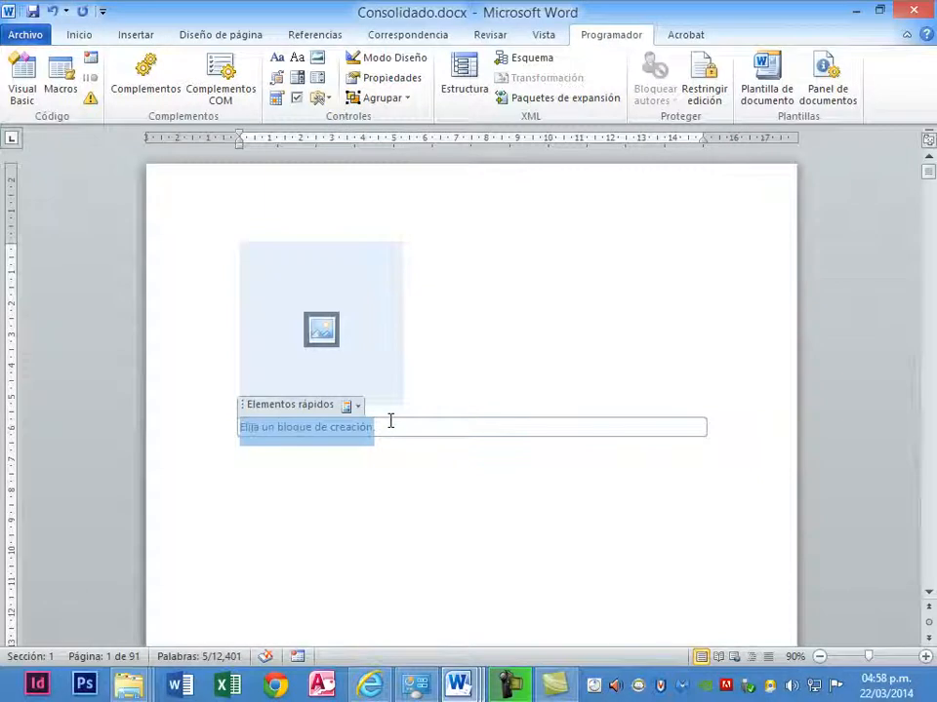
double_click(382, 422)
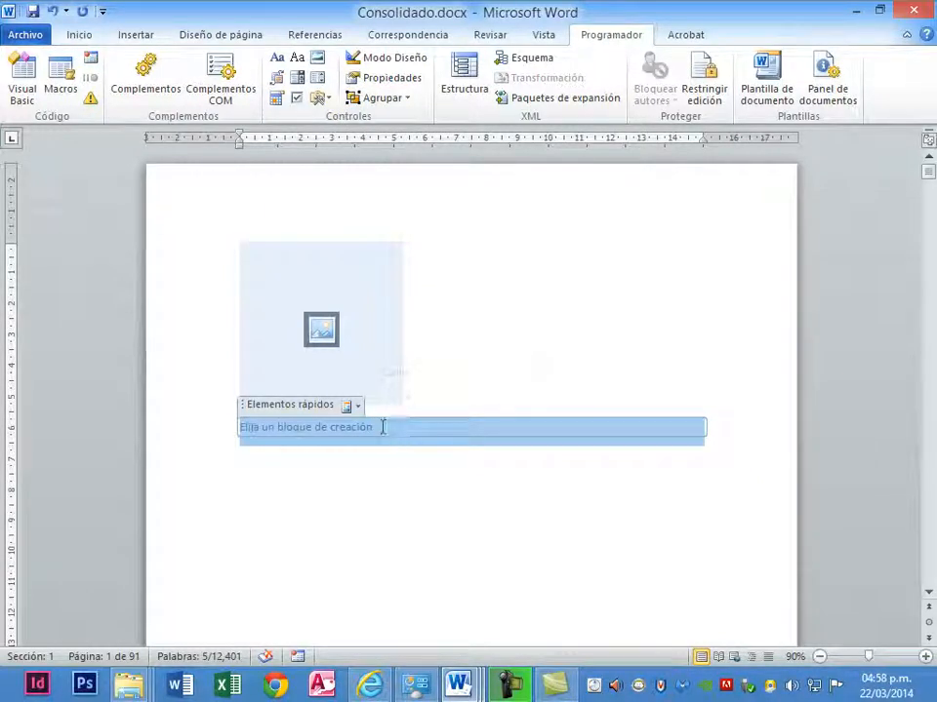
left_click(380, 427)
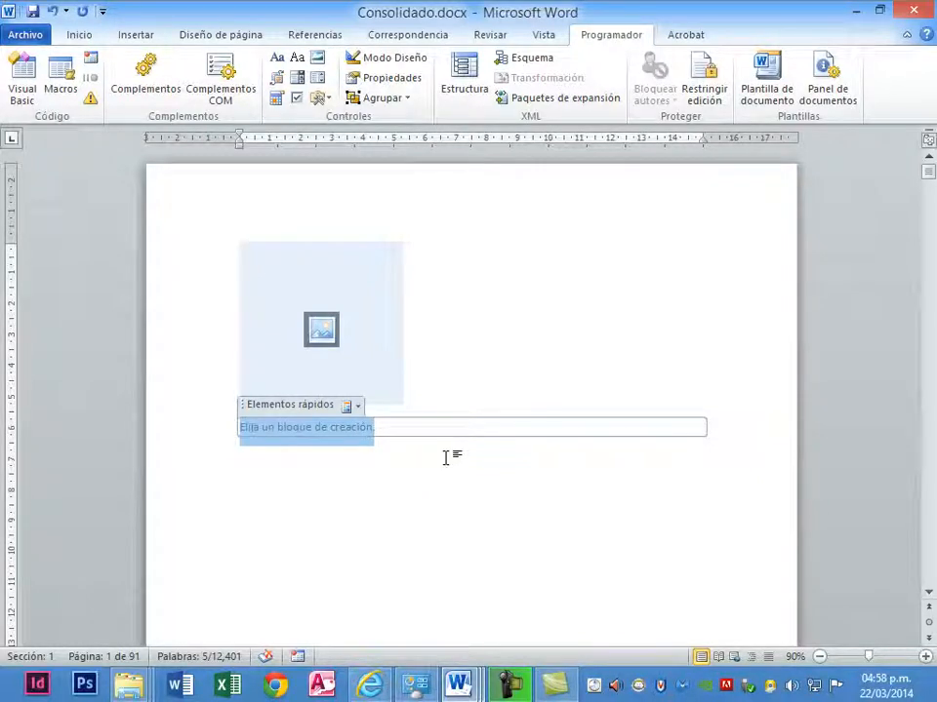
- Replace the gallery control's placeholder with the label "Provincia:" and insert a combo box content control after the label
key("Return")
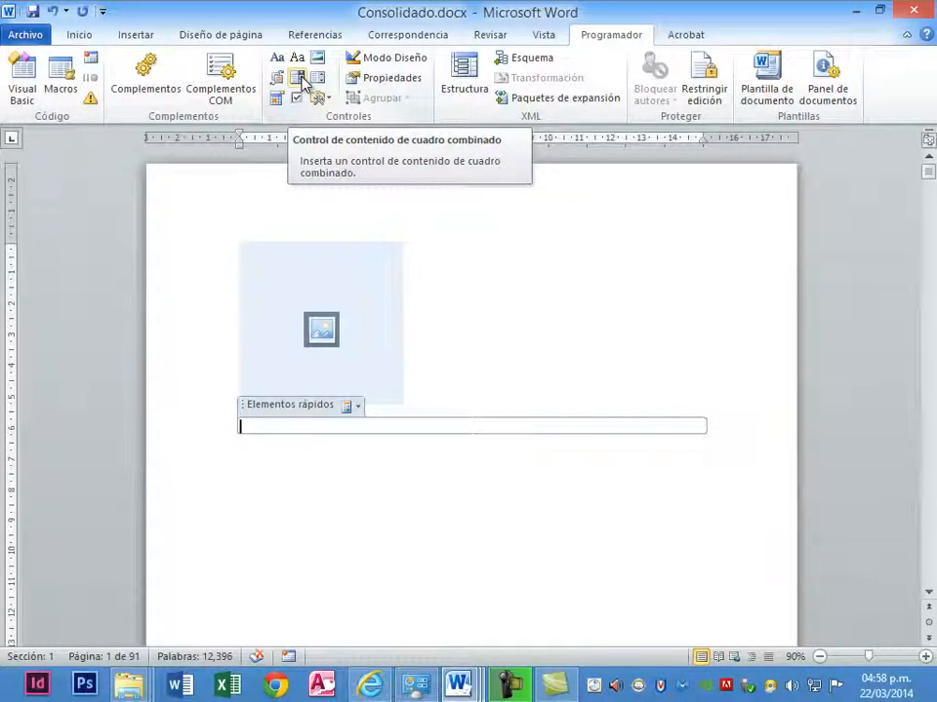
type("Provincia:")
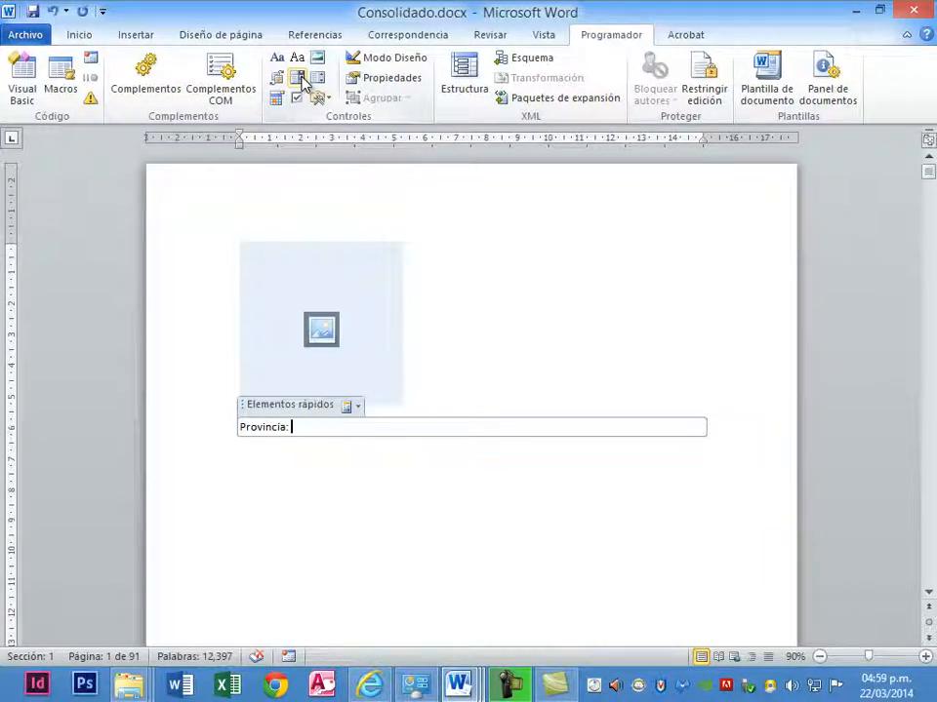
left_click(301, 78)
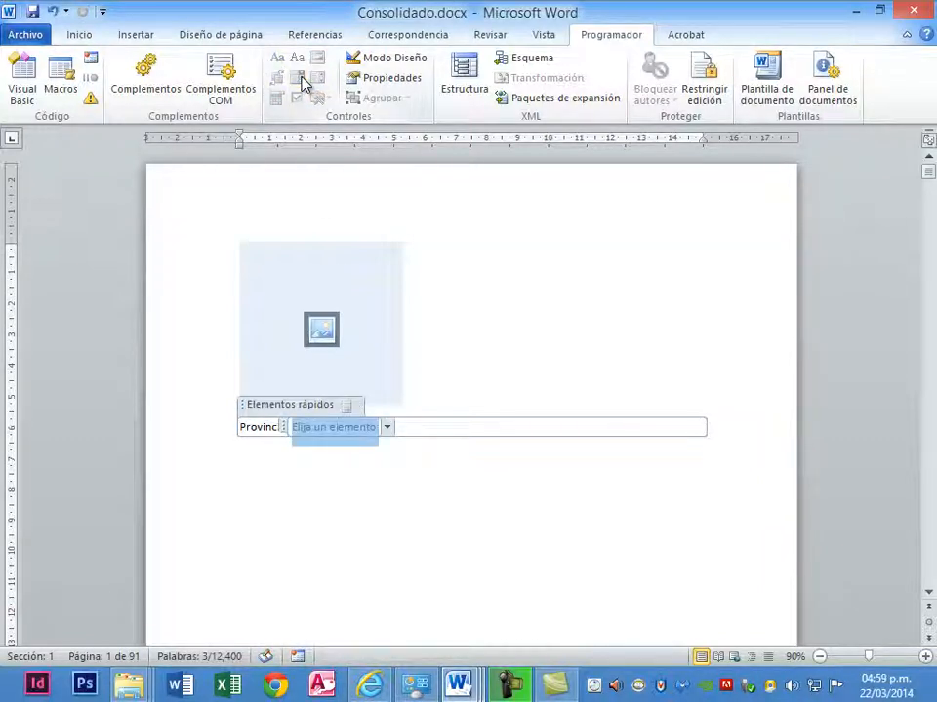
left_click(386, 428)
left_click(387, 429)
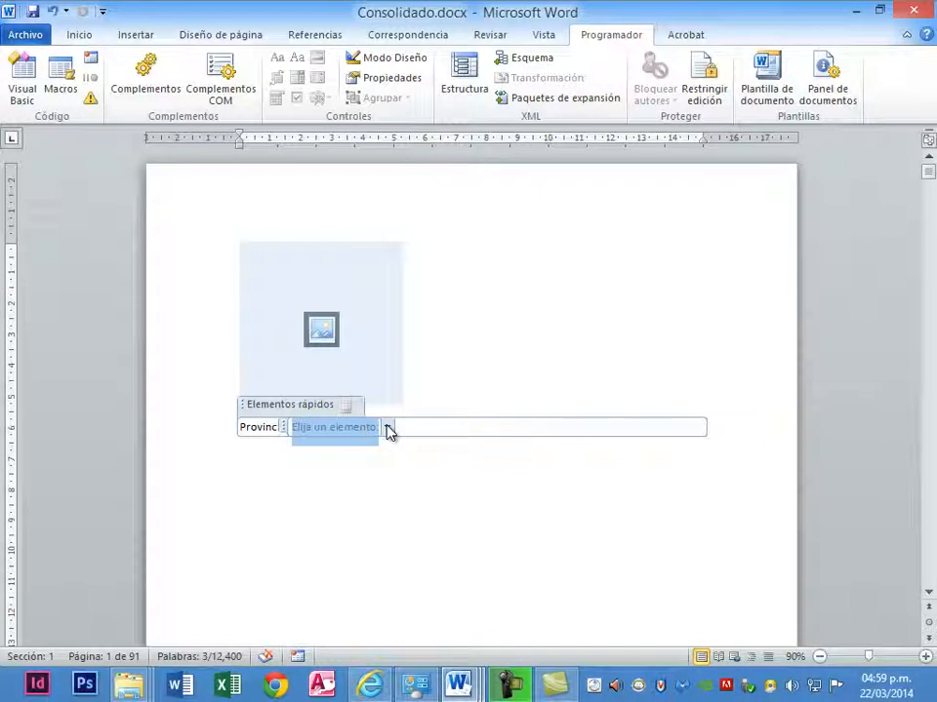
- Set the combo box content control's title to Provincia in its properties
left_click(393, 84)
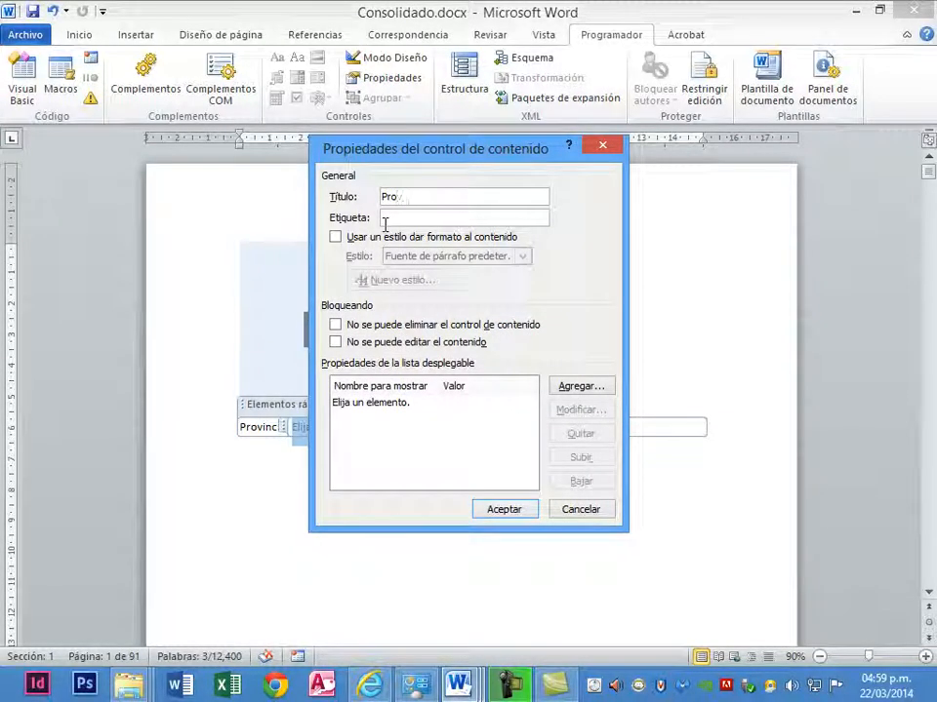
type("inc")
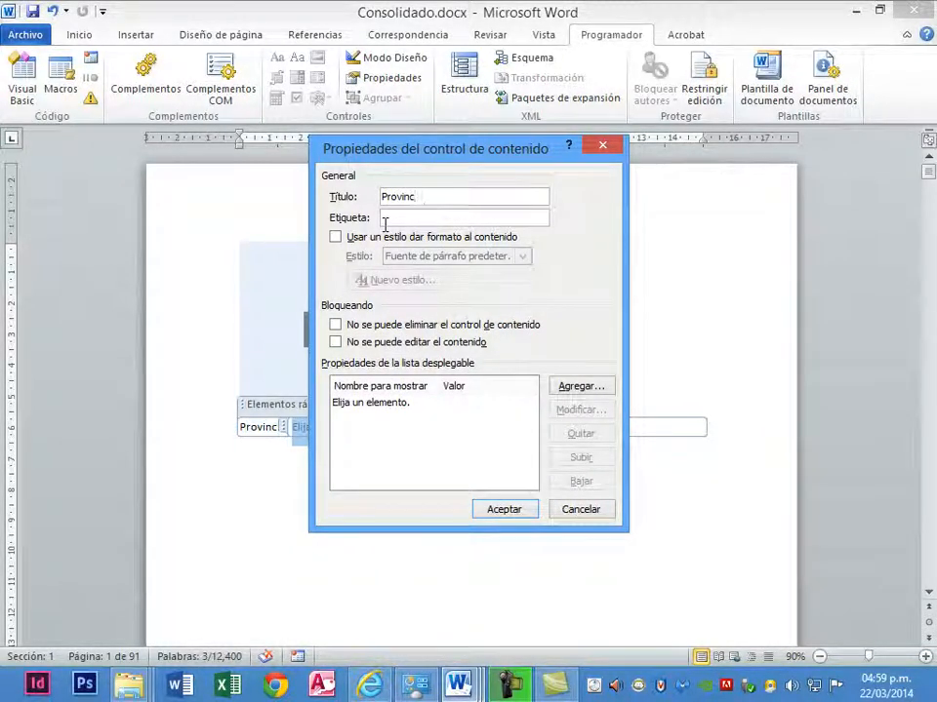
type("ia")
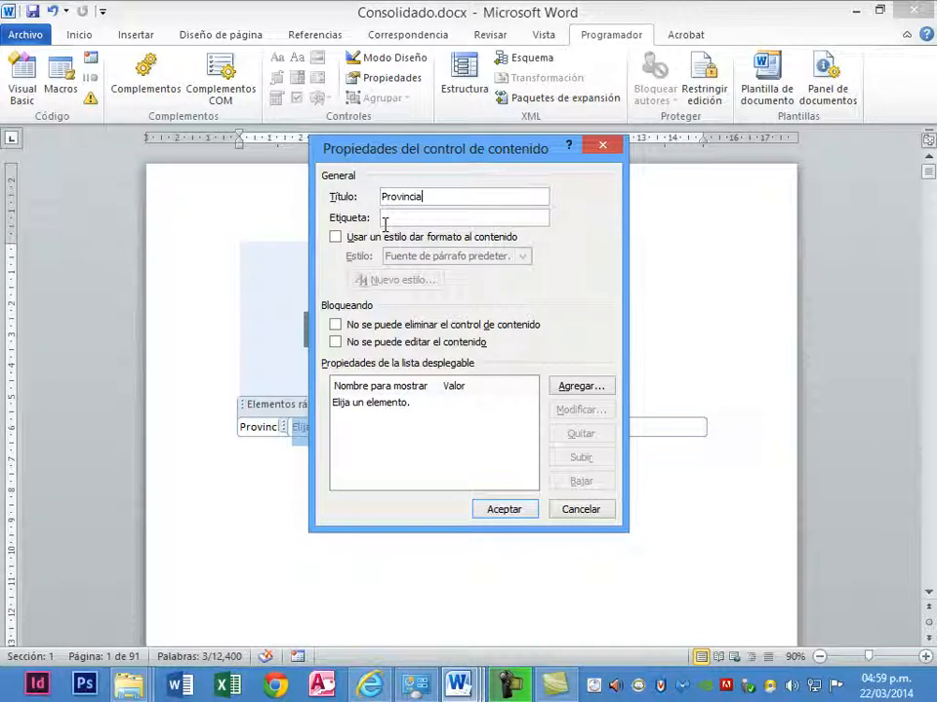
- Add Ferreñafe as an option in the Provincia combo box's drop-down list
left_click(552, 388)
type("Ferreñafe")
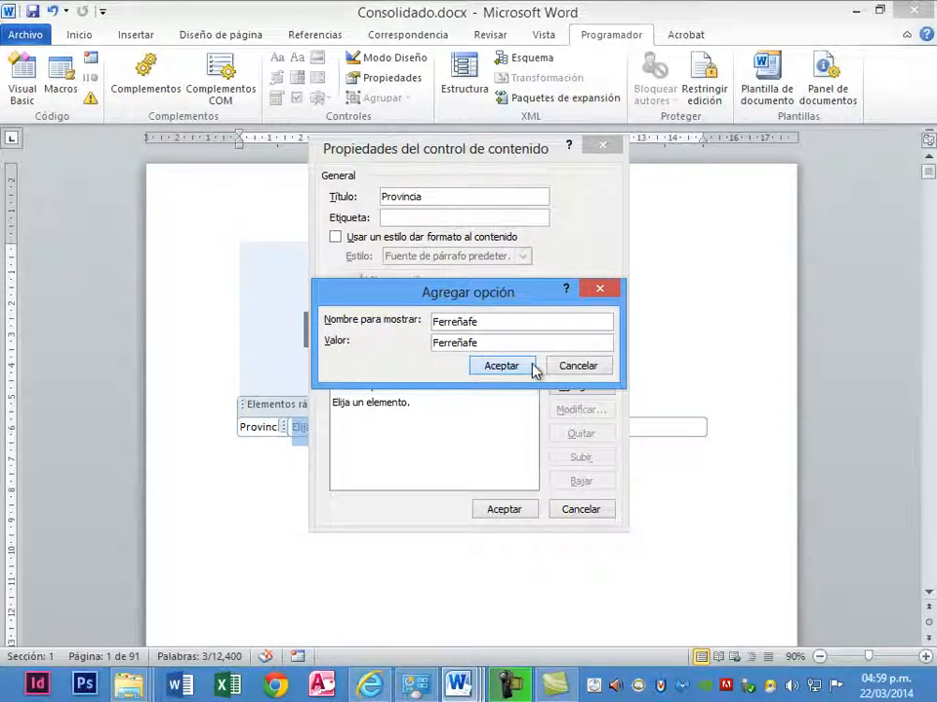
left_click(533, 369)
- Add Chiclayo as another option in the combo box's drop-down list
left_click(574, 386)
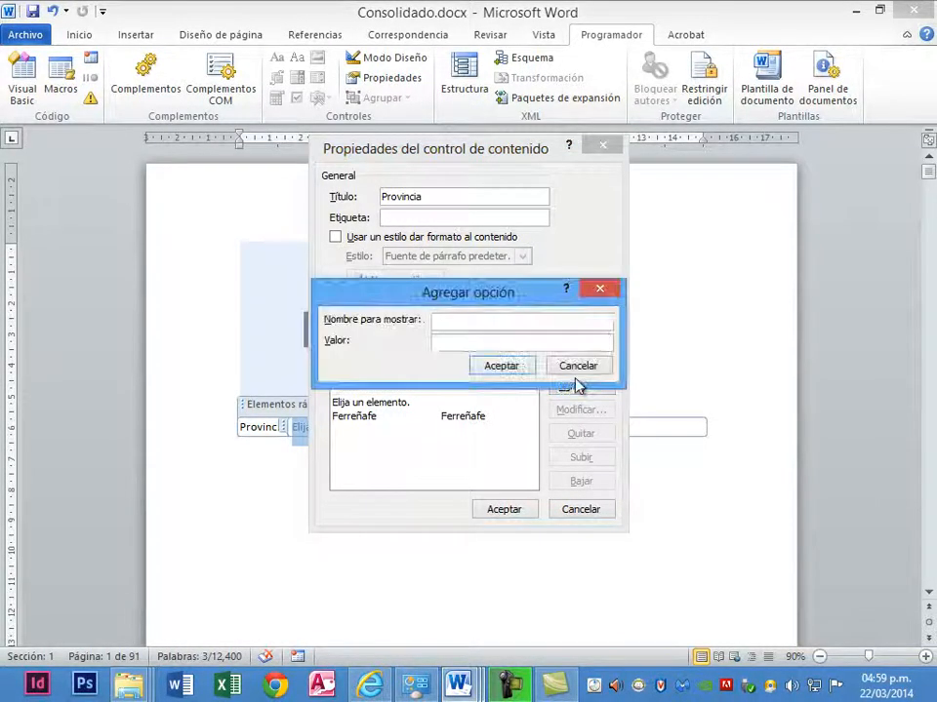
type("Chic")
type("lyay")
key("BackSpace")
key("BackSpace")
key("BackSpace")
key("BackSpace")
type("layo")
left_click(501, 367)
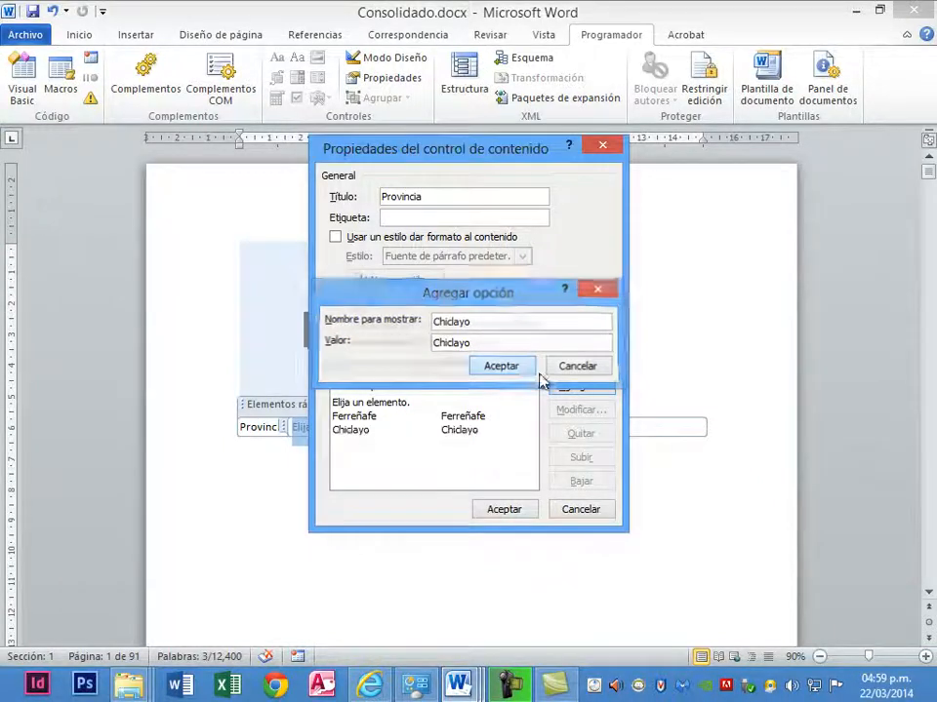
- Add Lambayeque as an option and apply the combo box's content control properties
left_click(586, 387)
type("Lambayeque")
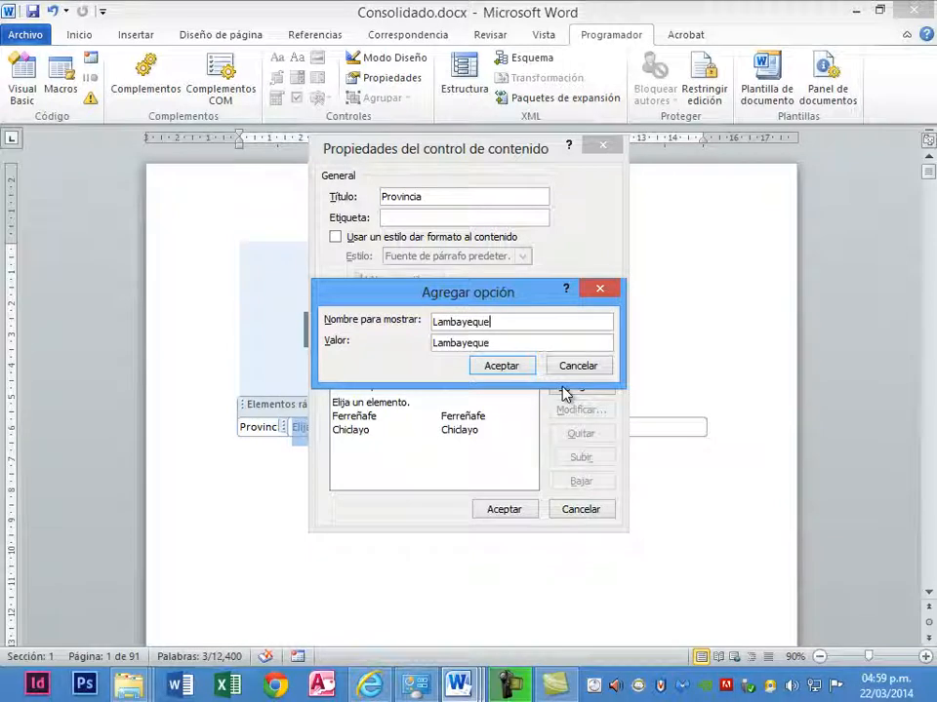
left_click(512, 369)
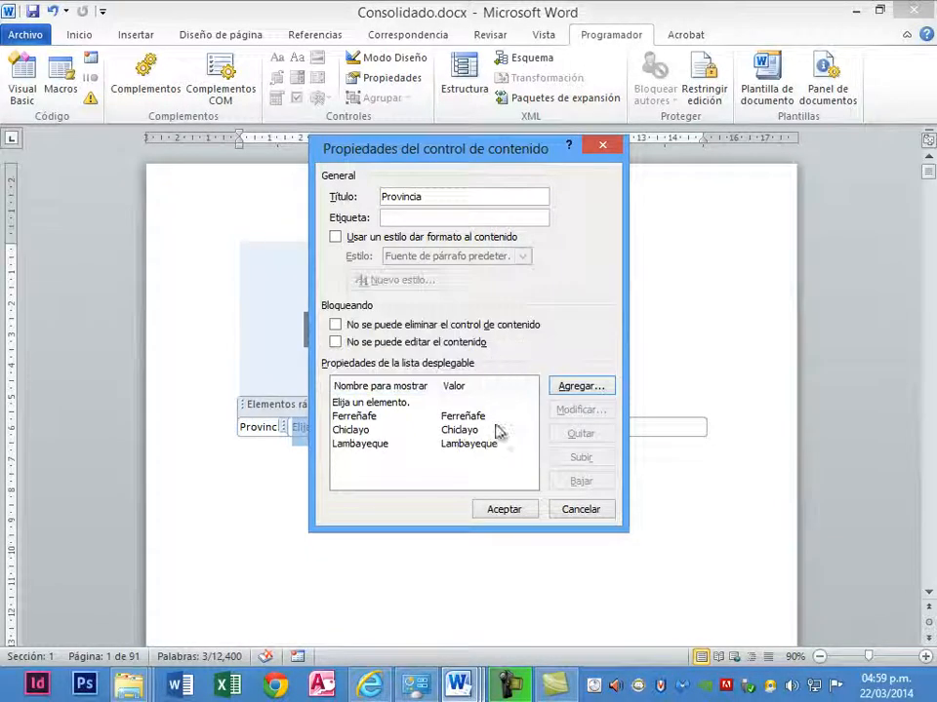
left_click(506, 508)
- Examine the Provincia combo box's choices, and view the form's controls in Design Mode before turning it off
left_click(388, 431)
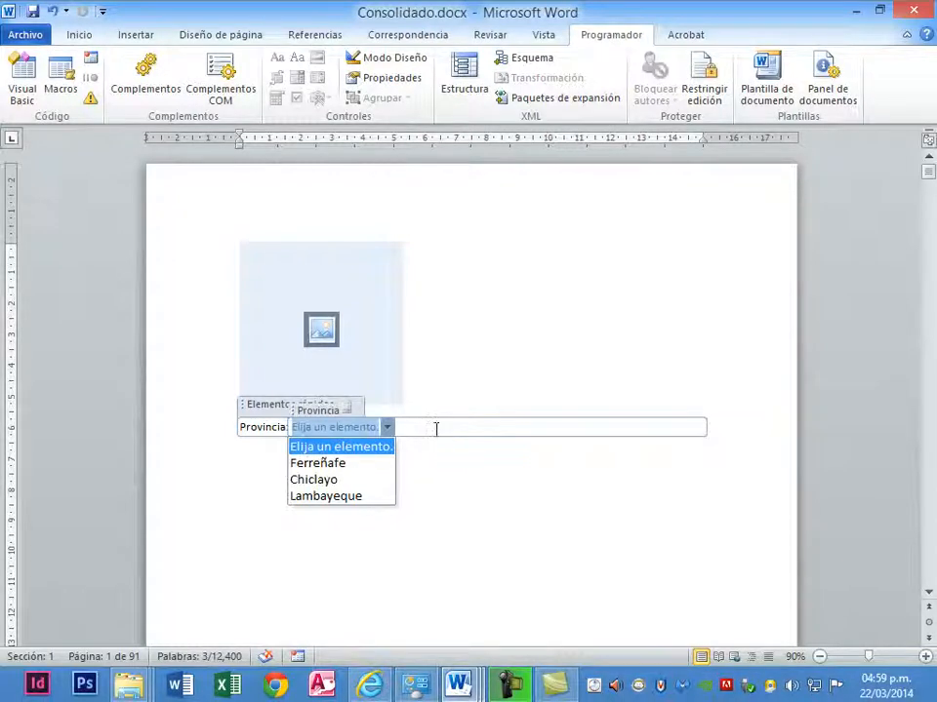
left_click(436, 430)
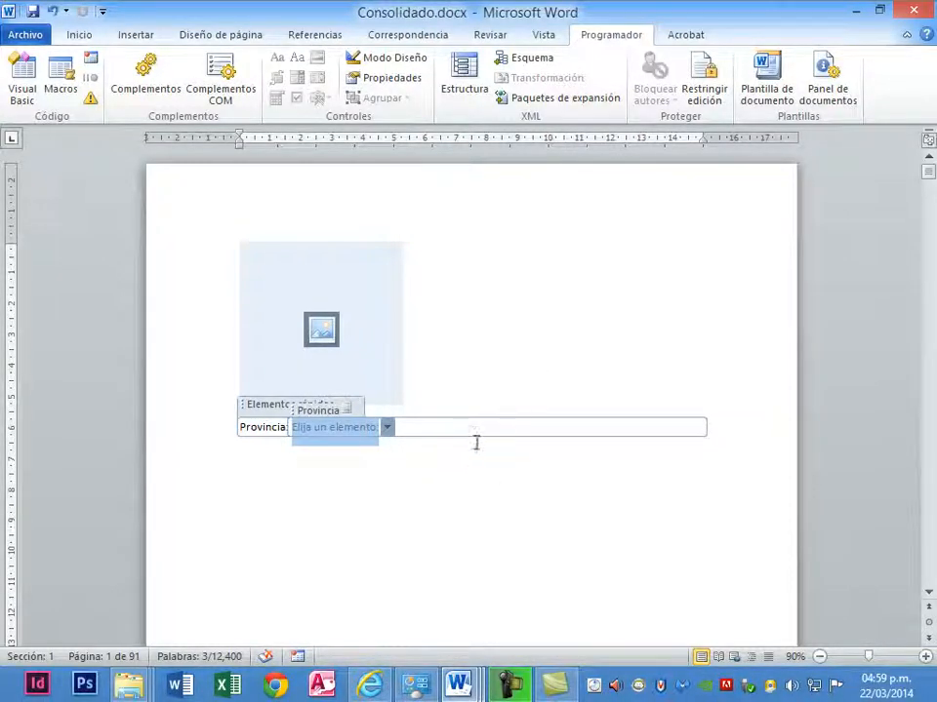
left_click(395, 60)
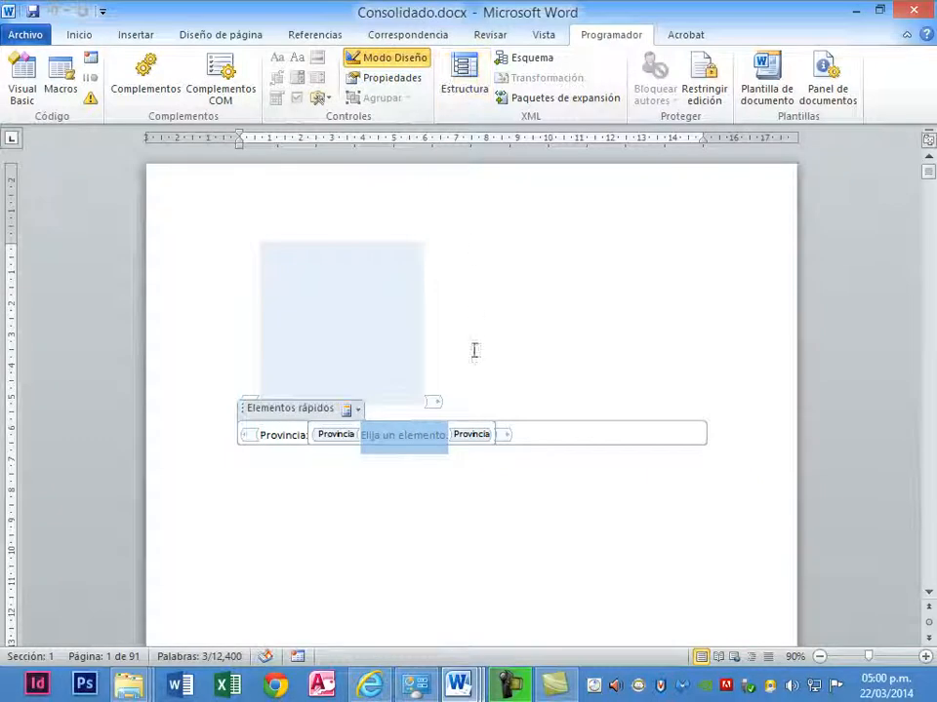
left_click(538, 439)
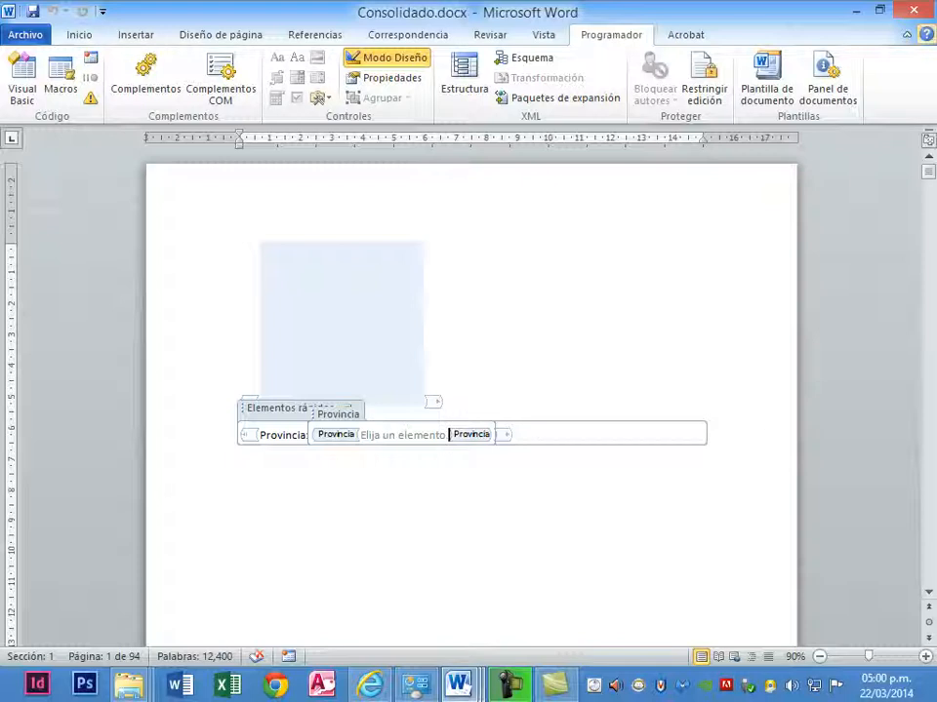
left_click(365, 60)
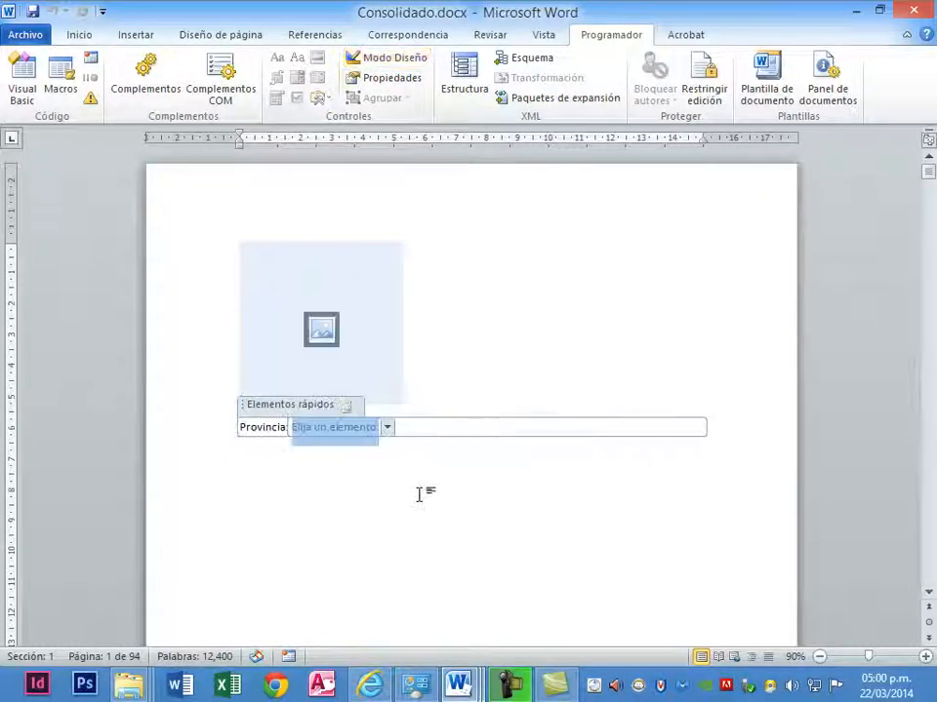
- Add the label "Fecha de Nacimiento:" below the Provincia line in Documento6 and insert a date picker content control after it
double_click(420, 495)
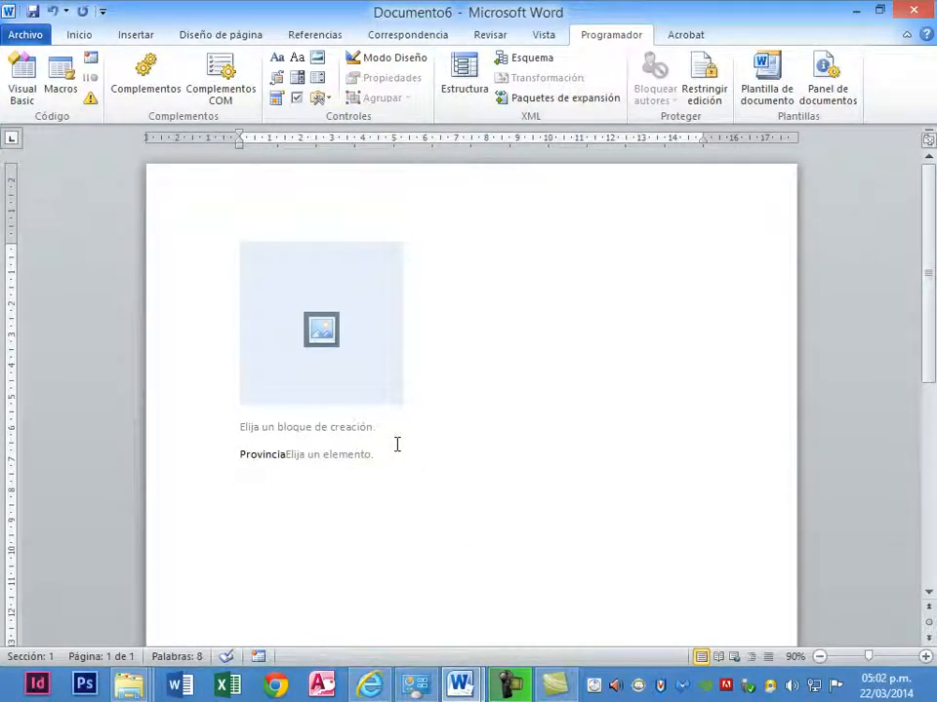
type("Fec")
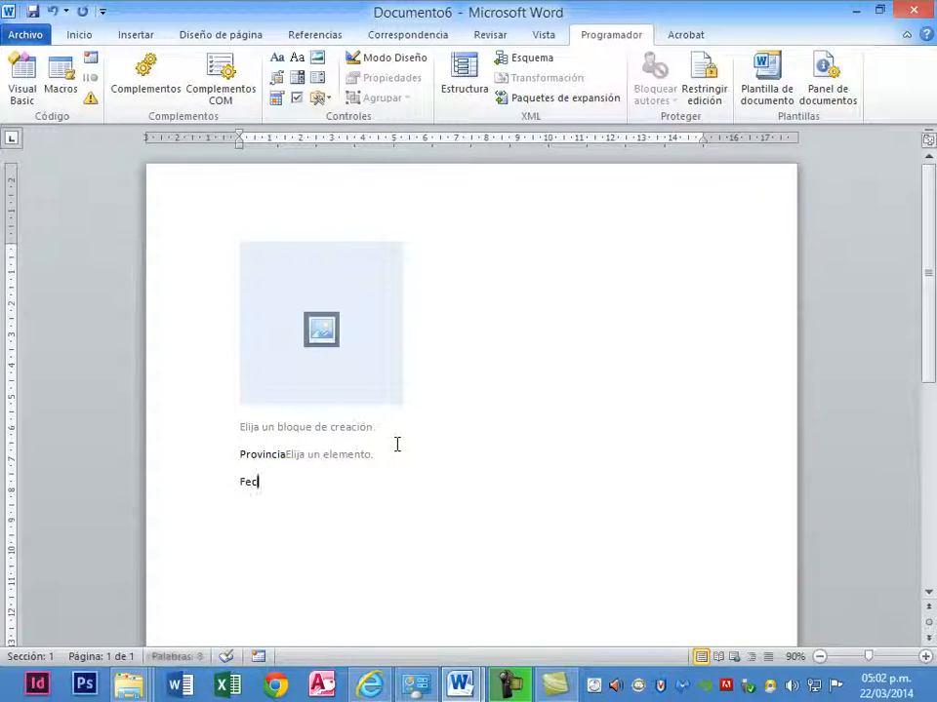
type("ha de Nacimiento")
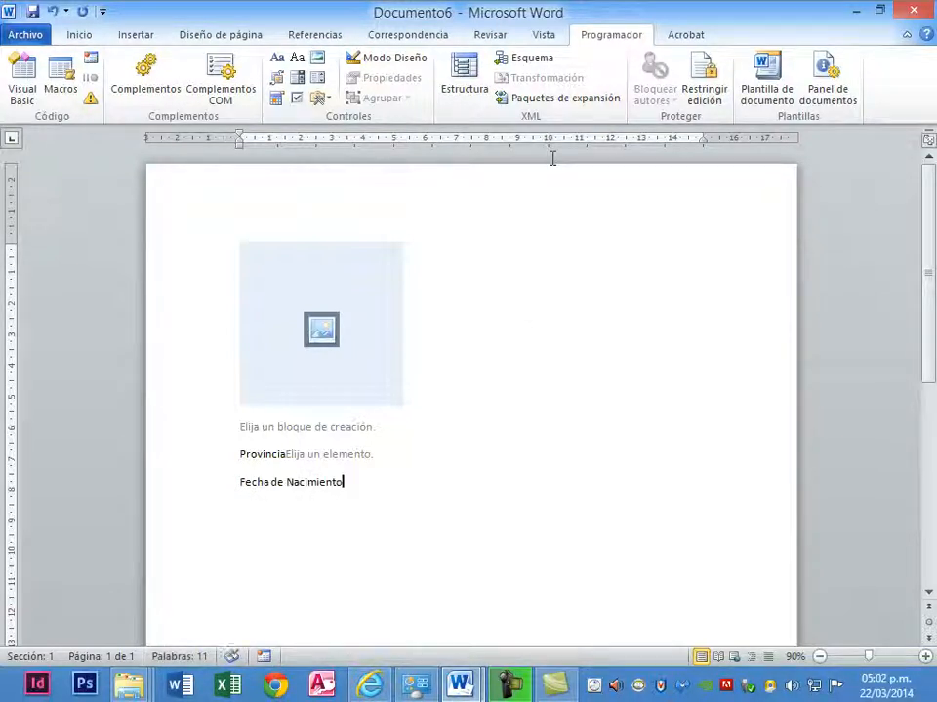
type(":")
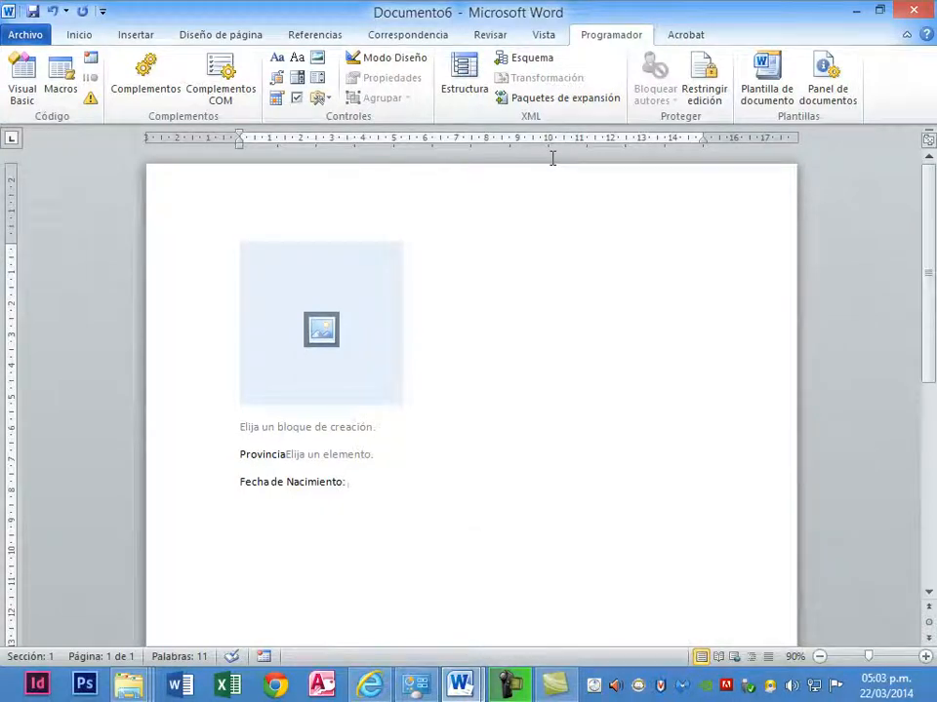
left_click(277, 100)
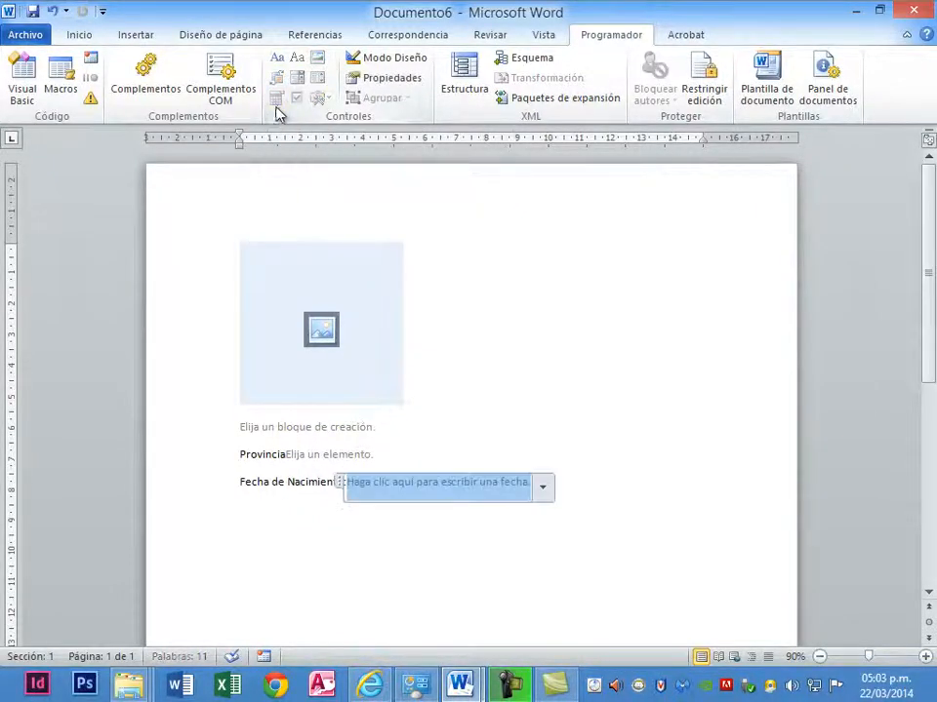
- View the date picker's calendar and close it without choosing a date
left_click(542, 496)
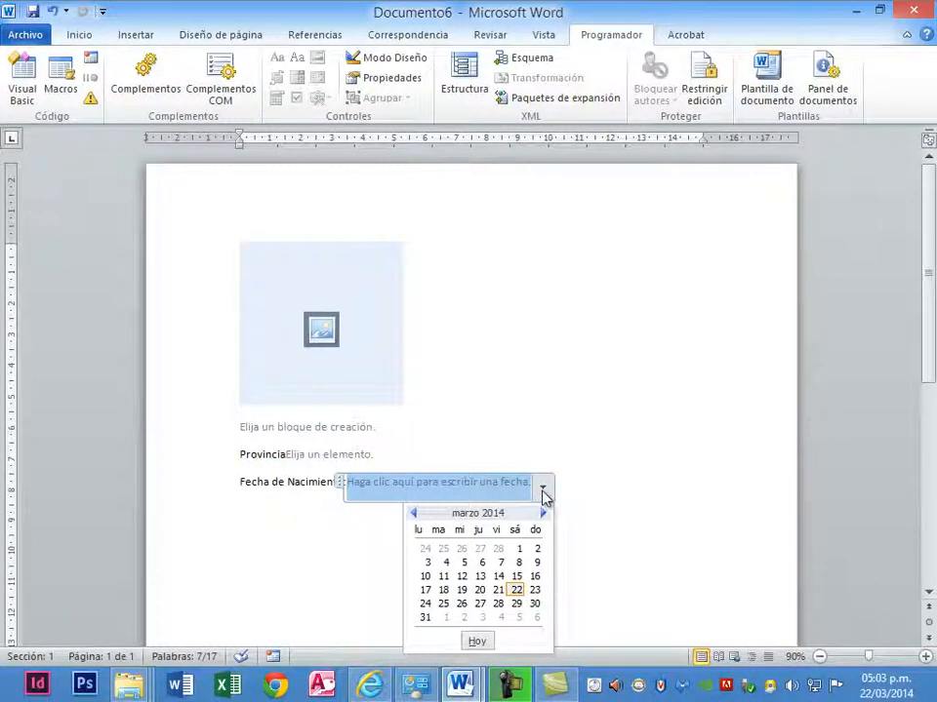
left_click(543, 495)
left_click(544, 496)
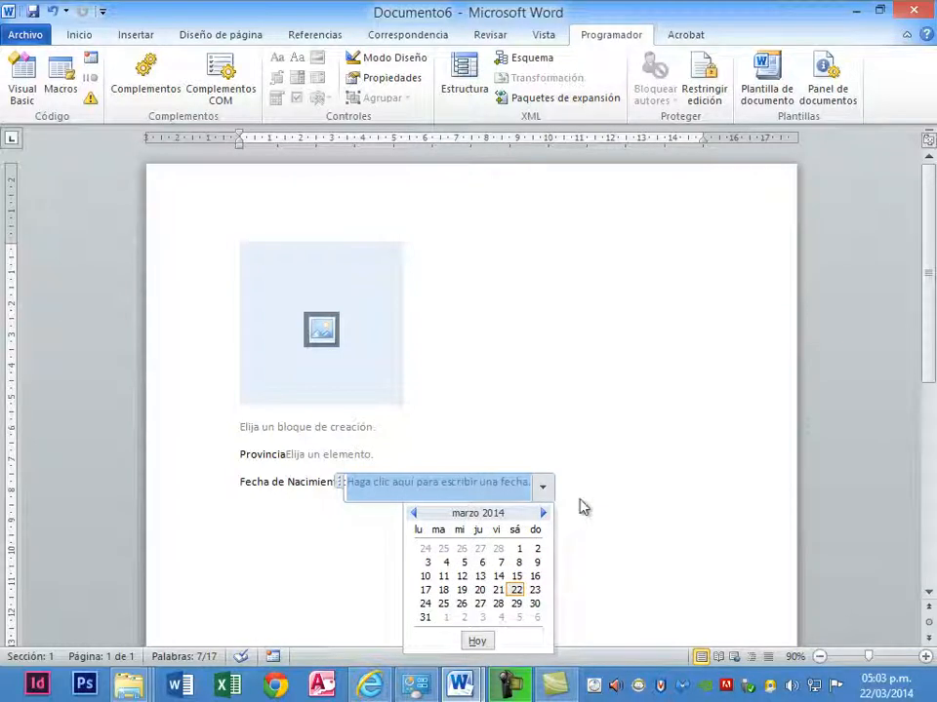
left_click(580, 502)
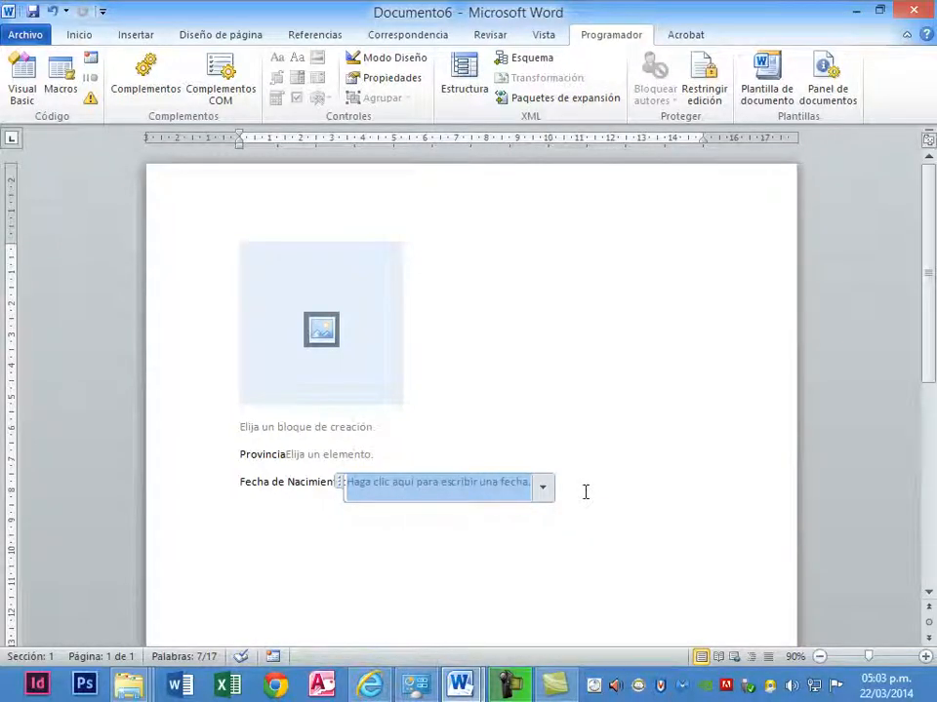
left_click(602, 485)
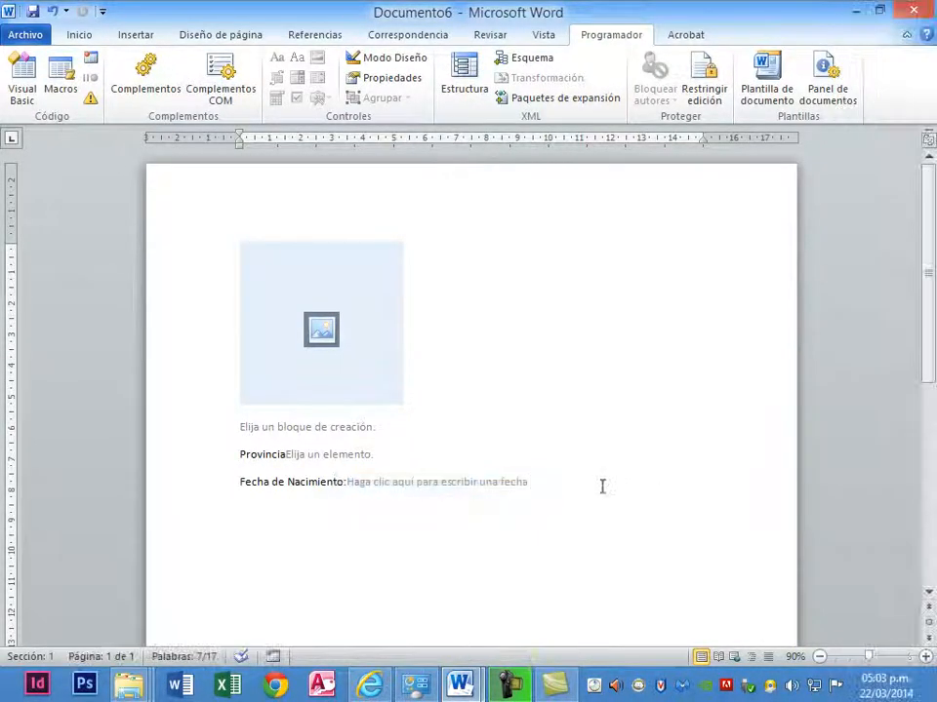
- Add the line "Estudios Superiores" below the Fecha de Nacimiento line
key("Return")
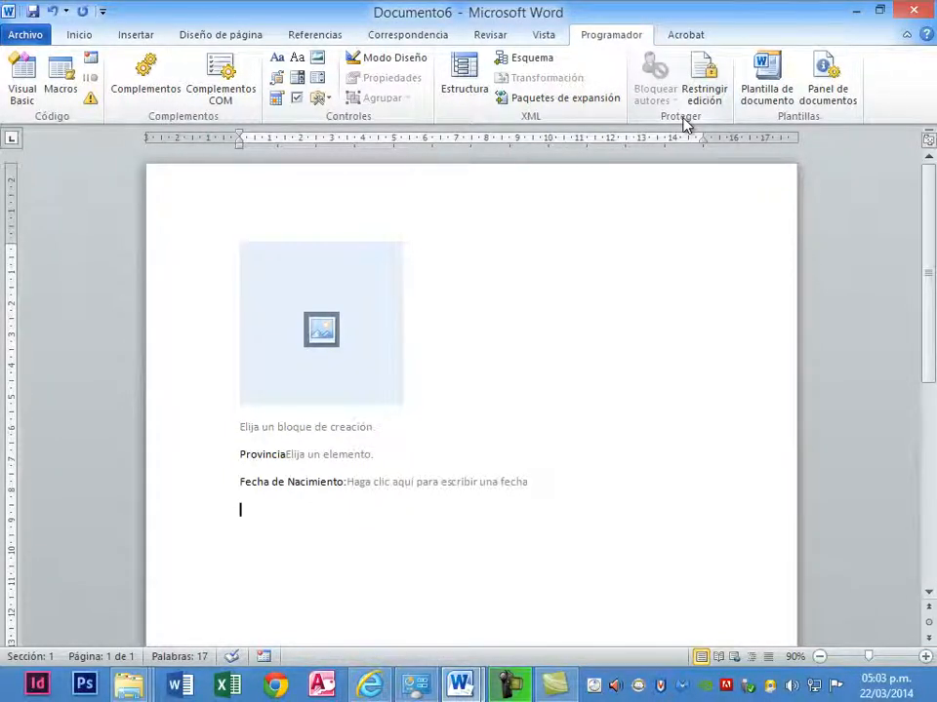
type("Estudio")
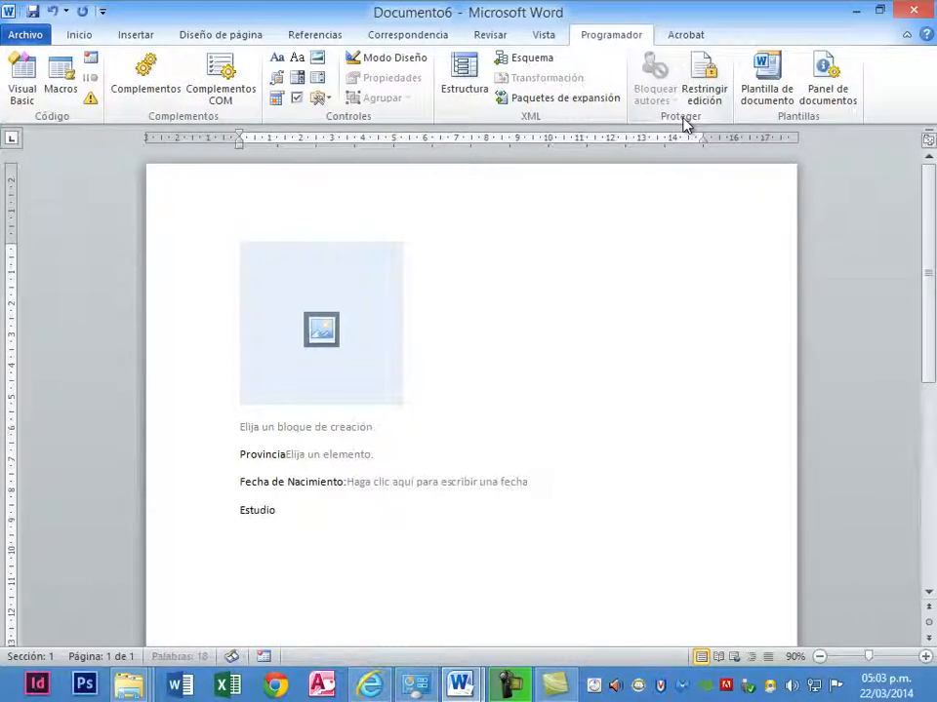
type("s Superio")
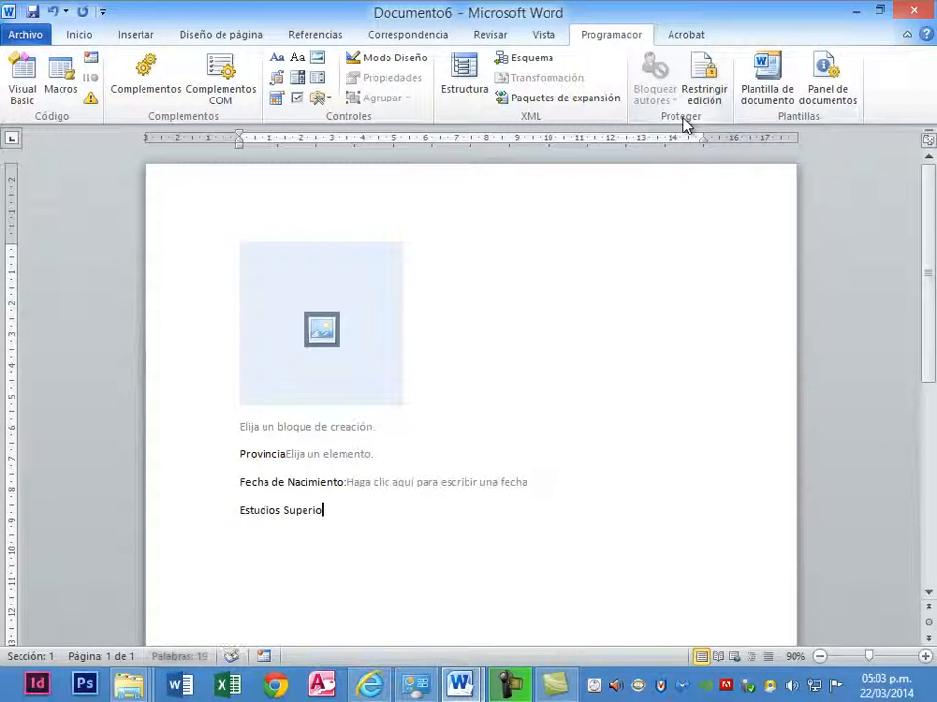
type("res")
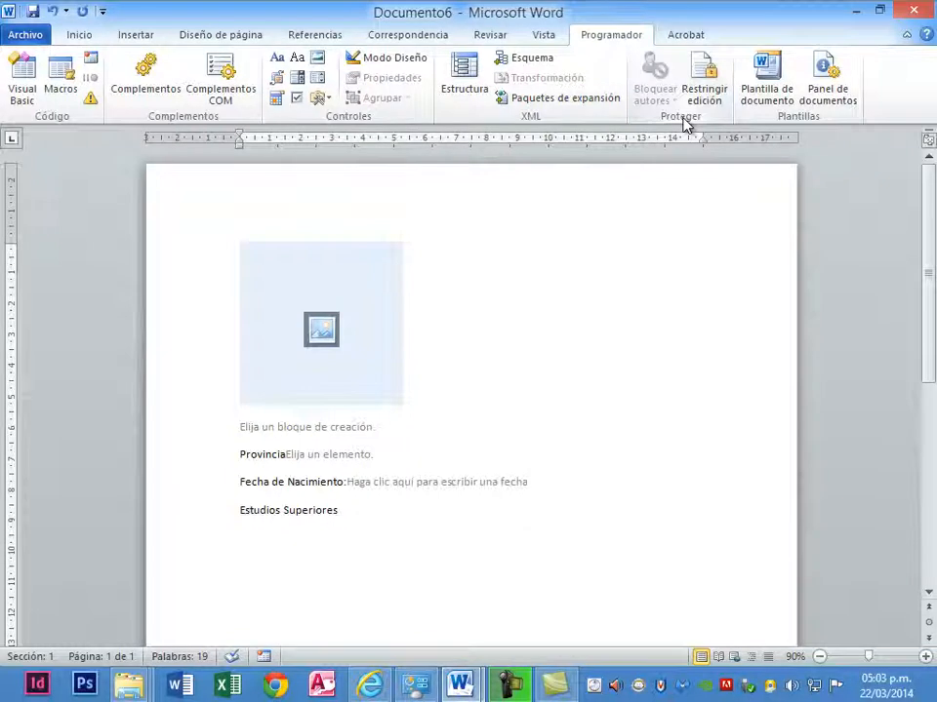
- Insert an ActiveX check box on a new line below Estudios Superiores and set its caption to Post Grado
key("Return")
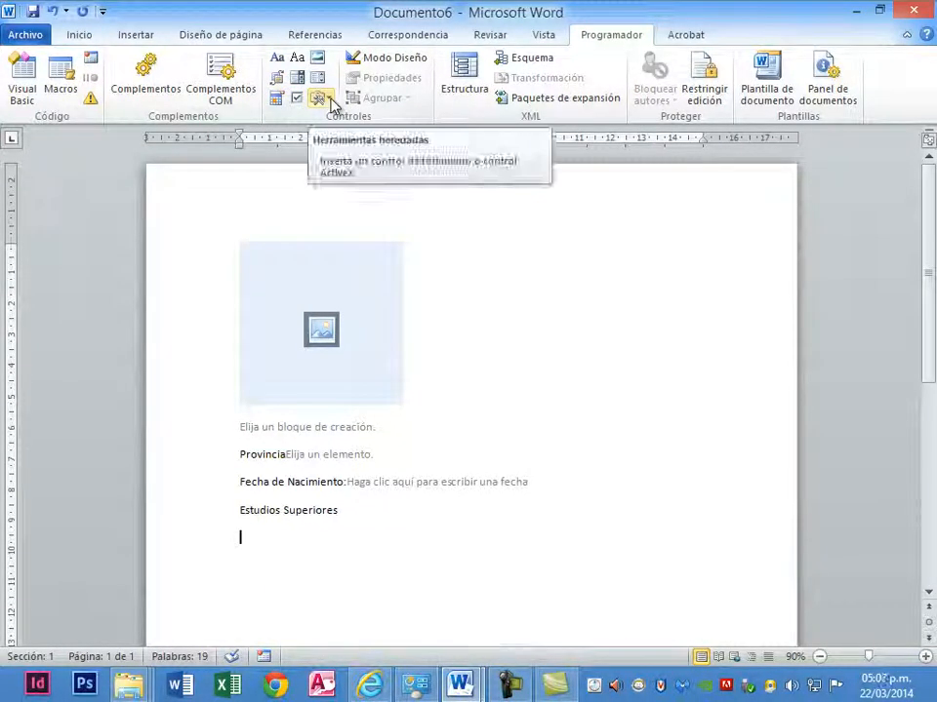
left_click(328, 100)
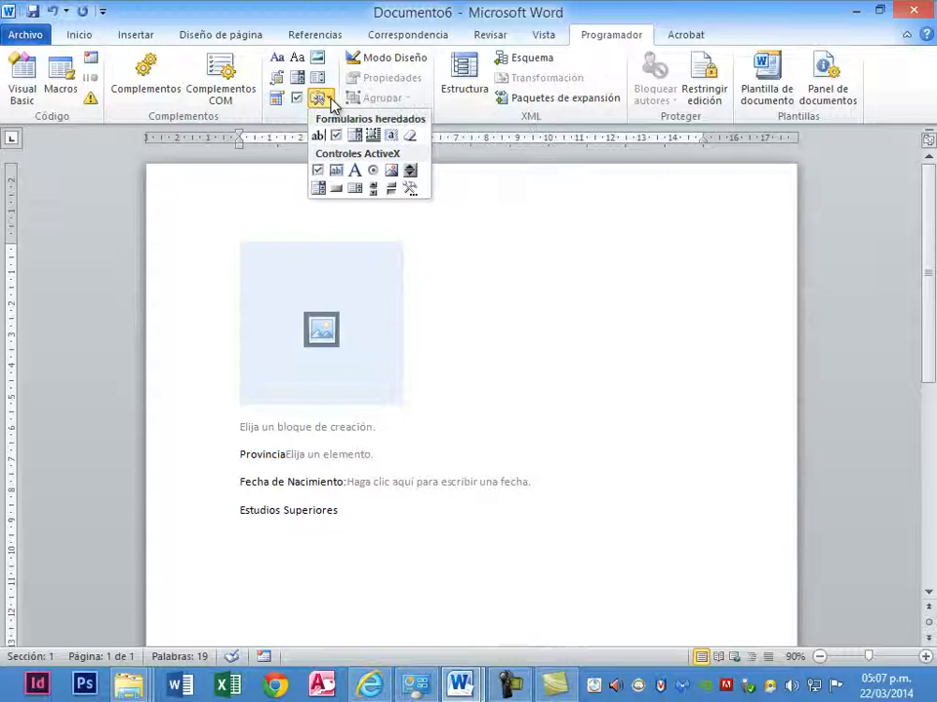
left_click(319, 173)
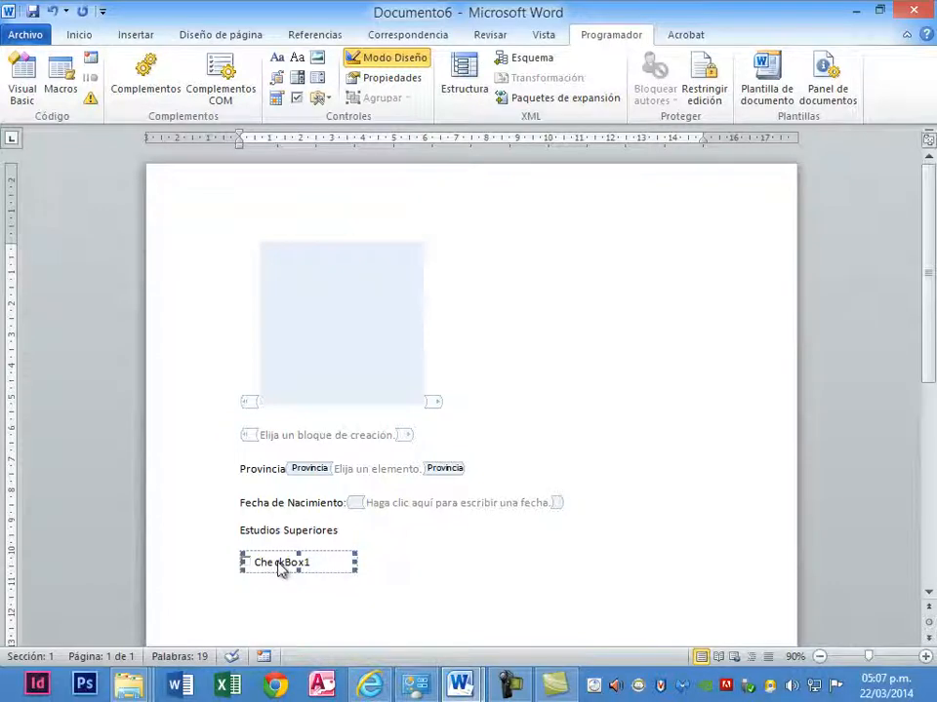
left_click(377, 82)
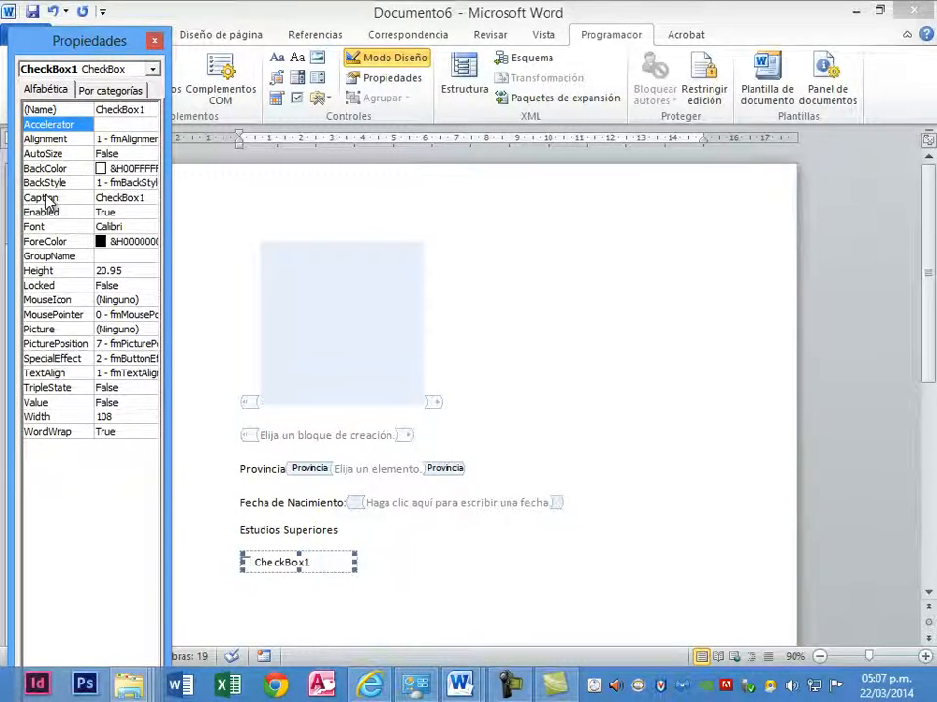
left_click(47, 199)
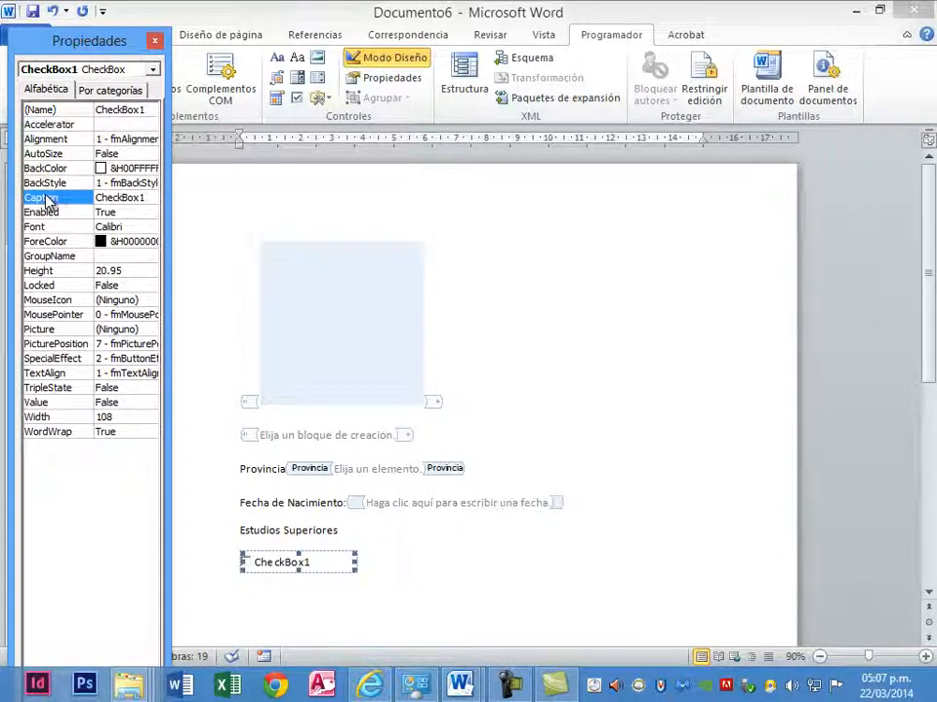
type("Post Grad")
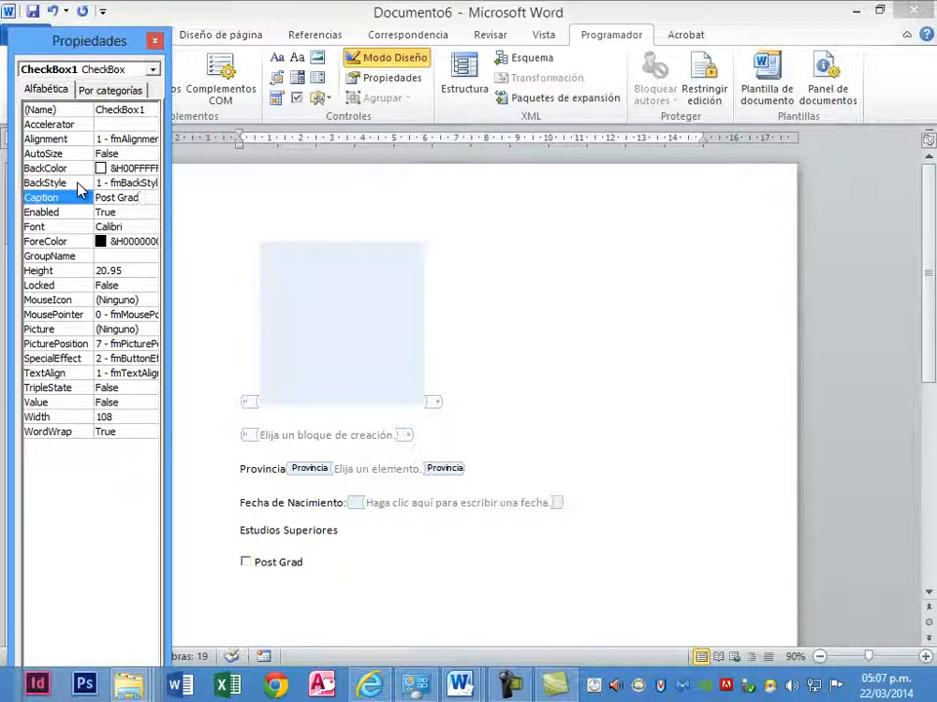
type("o")
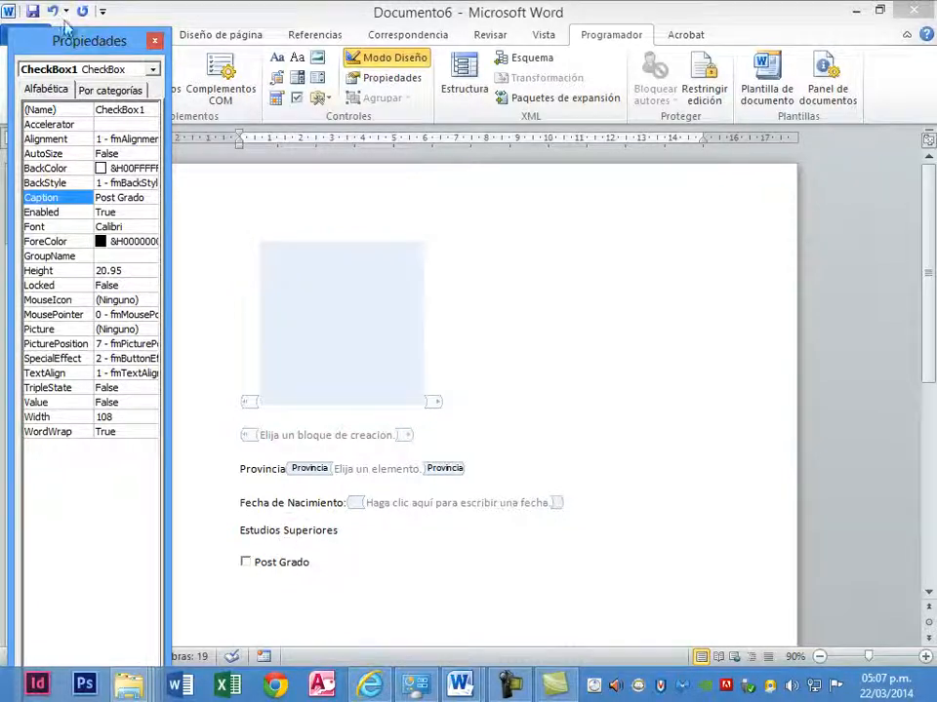
left_click(154, 42)
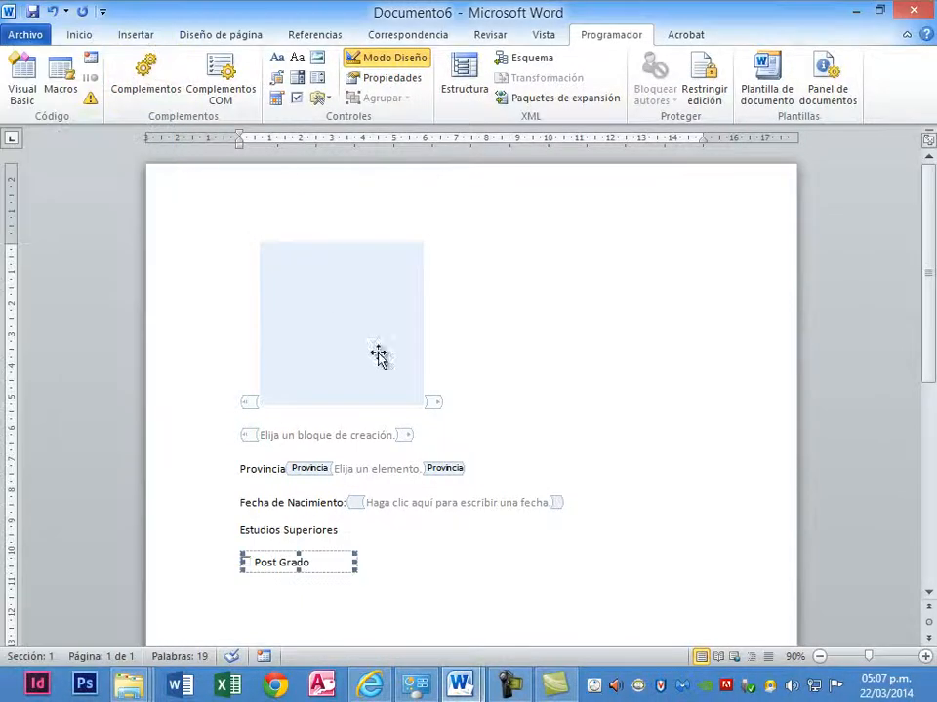
- Insert a second ActiveX check box on a new line below the Post Grado check box
left_click(384, 554)
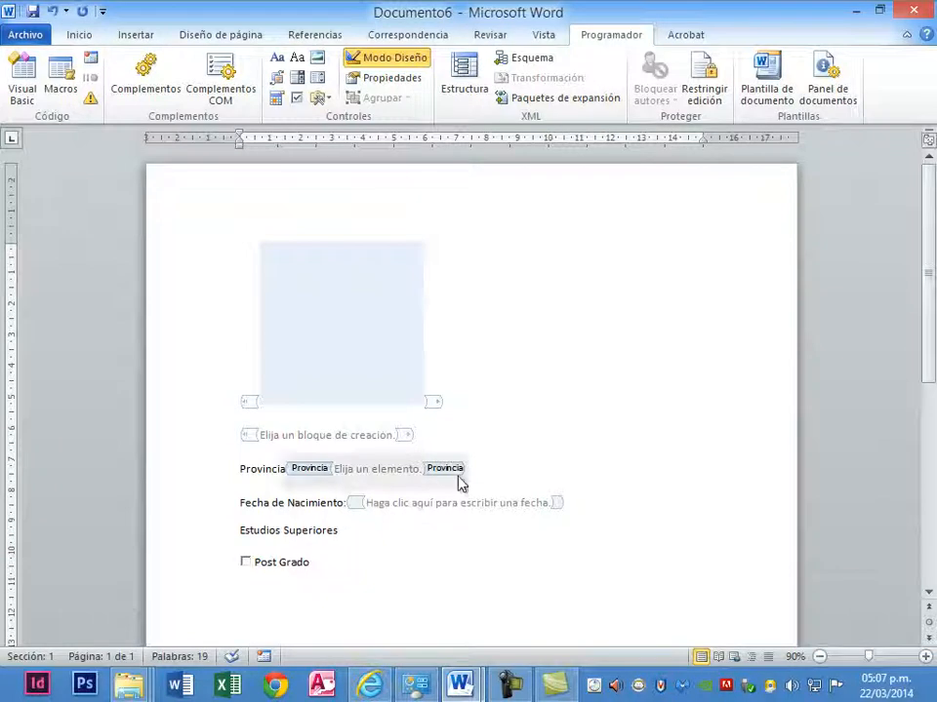
key("Return")
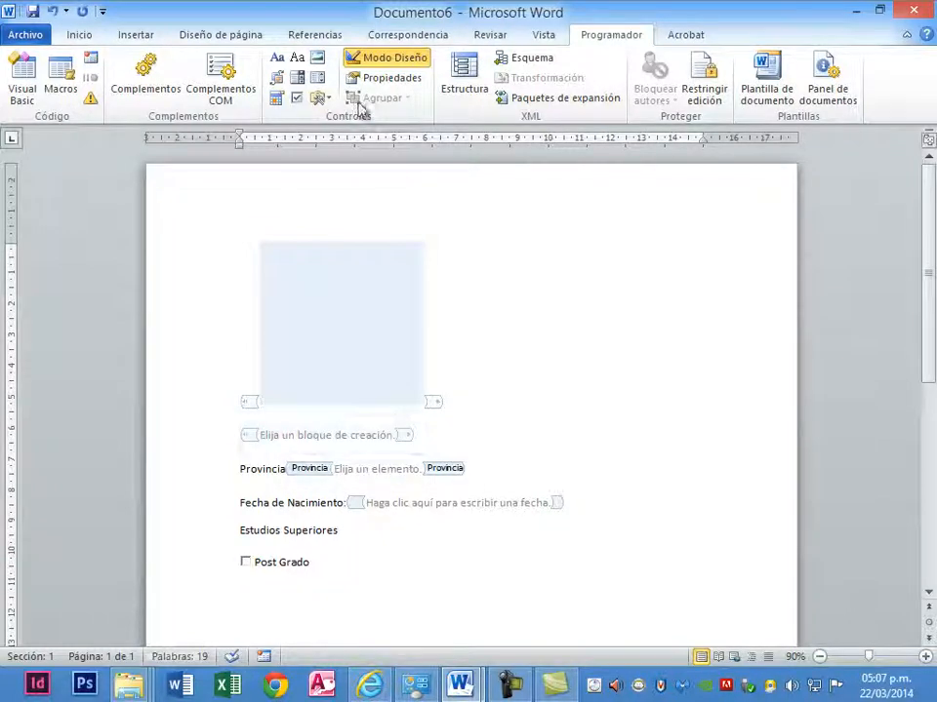
left_click(328, 98)
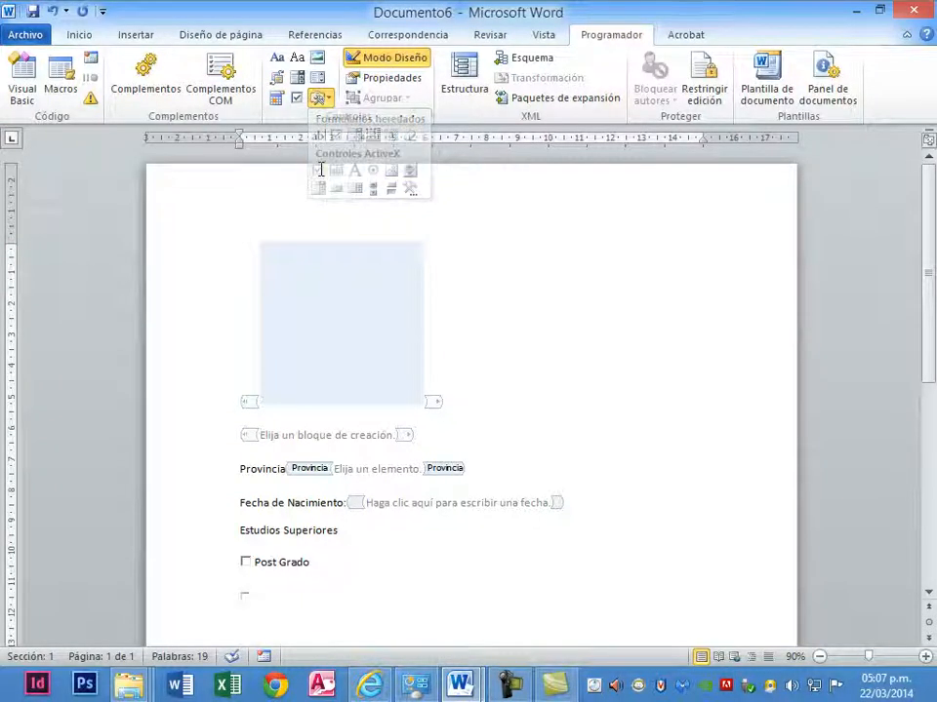
left_click(319, 170)
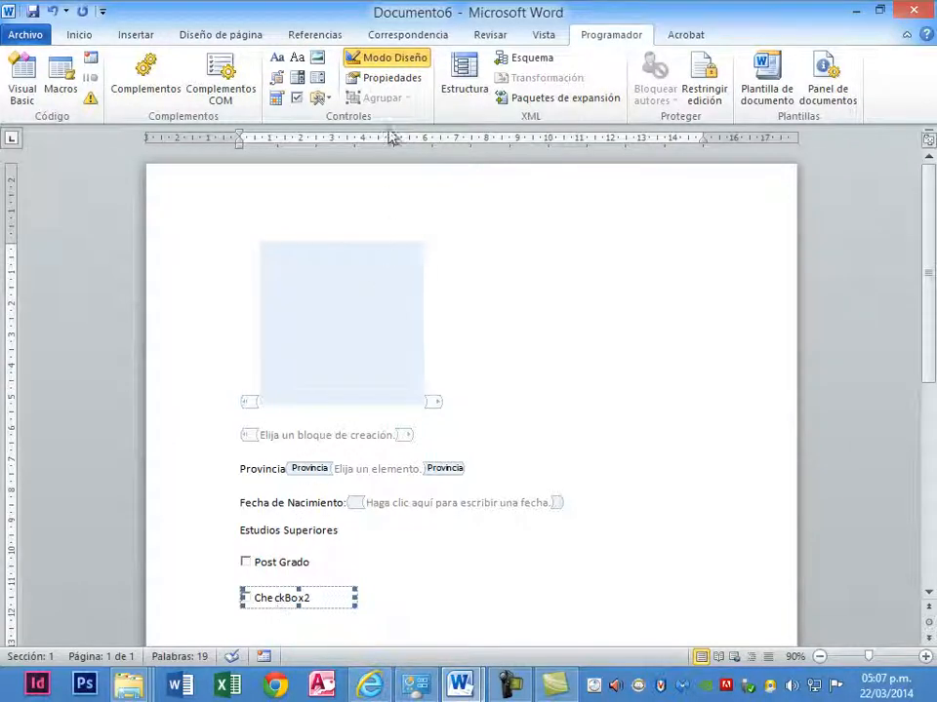
- Set the caption of the second check box, below Post Grado, to Maestría
left_click(395, 82)
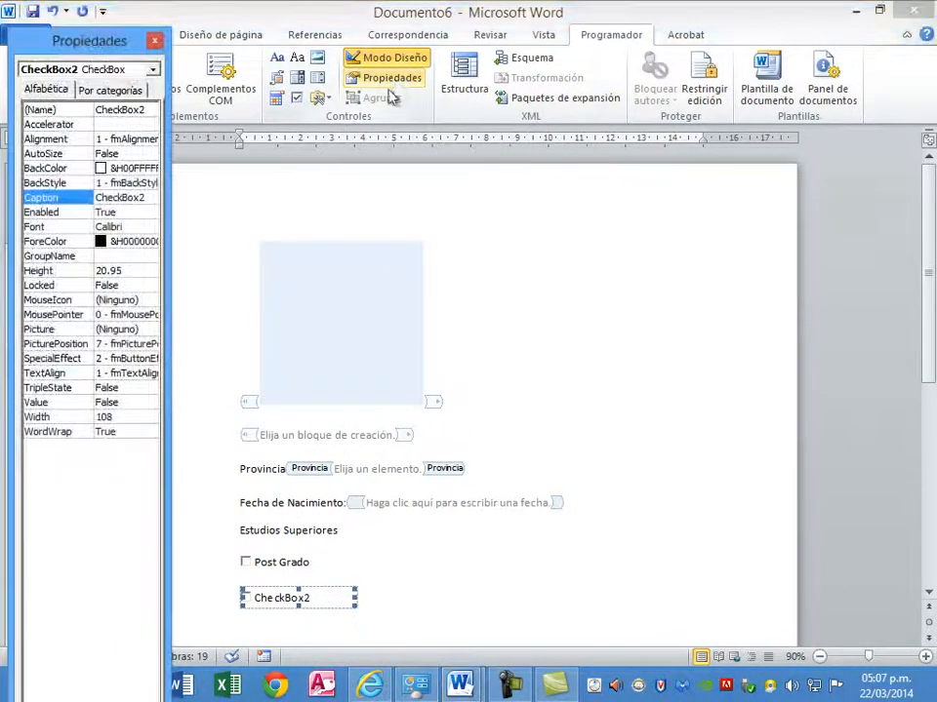
left_click(58, 202)
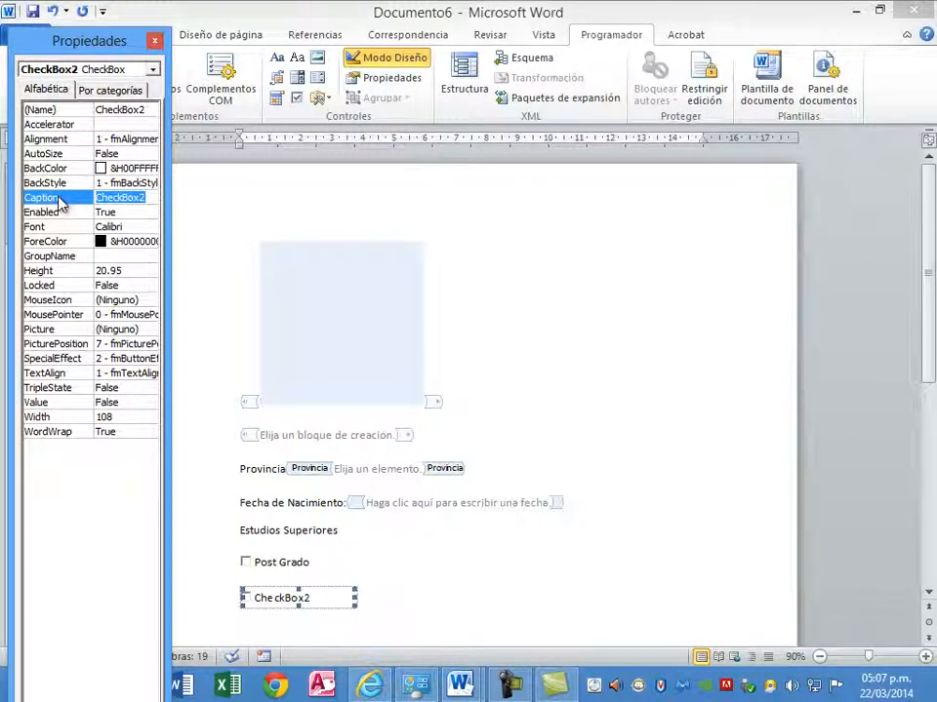
key("BackSpace")
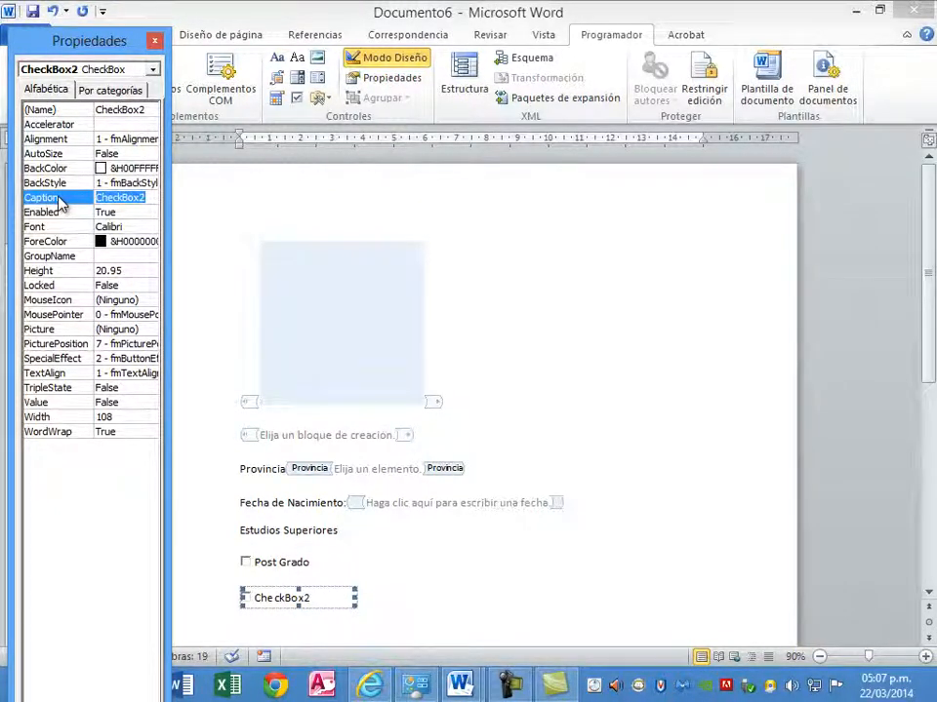
type("N")
key("BackSpace")
type("M")
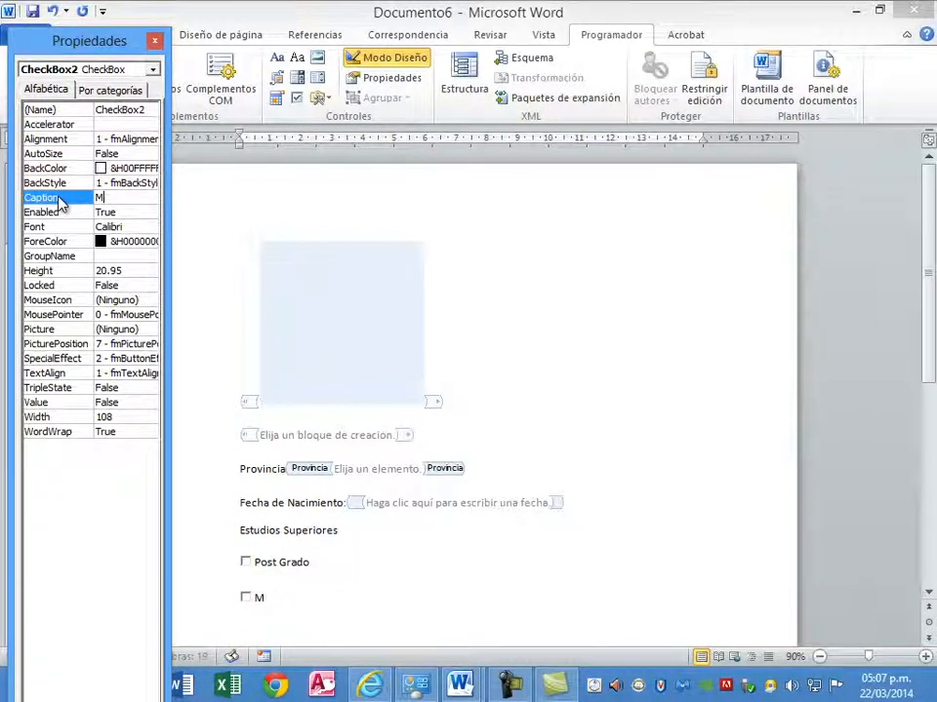
type("aestría")
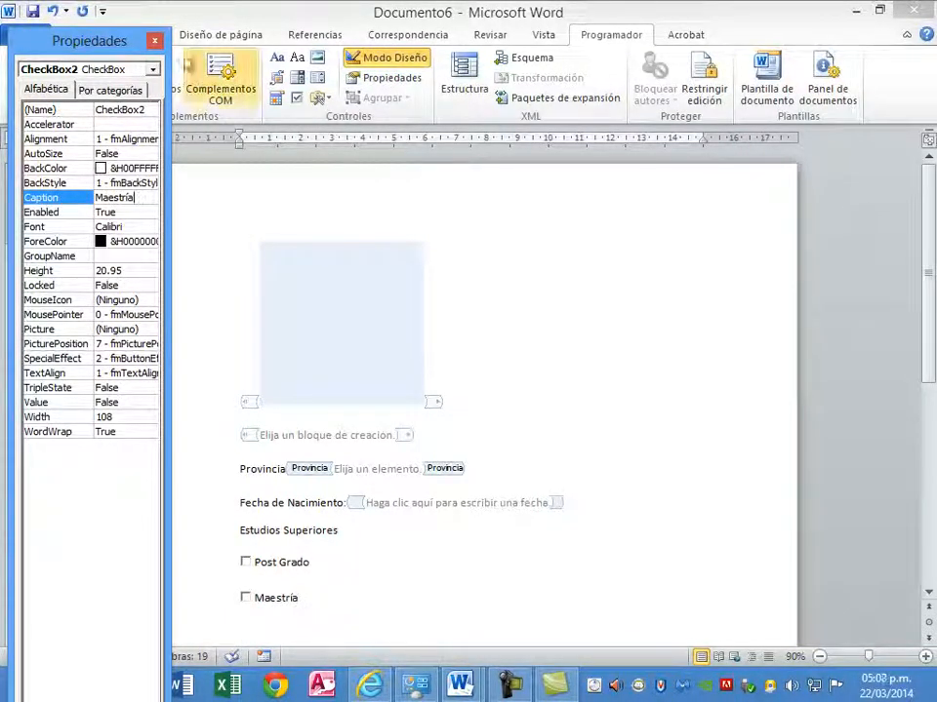
left_click(156, 41)
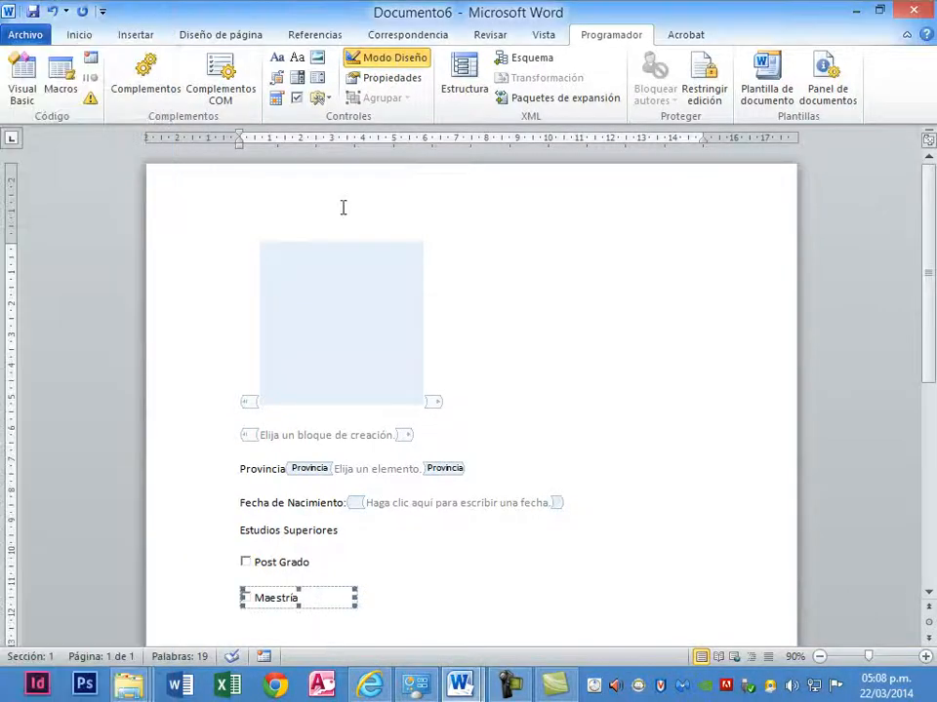
left_click(365, 602)
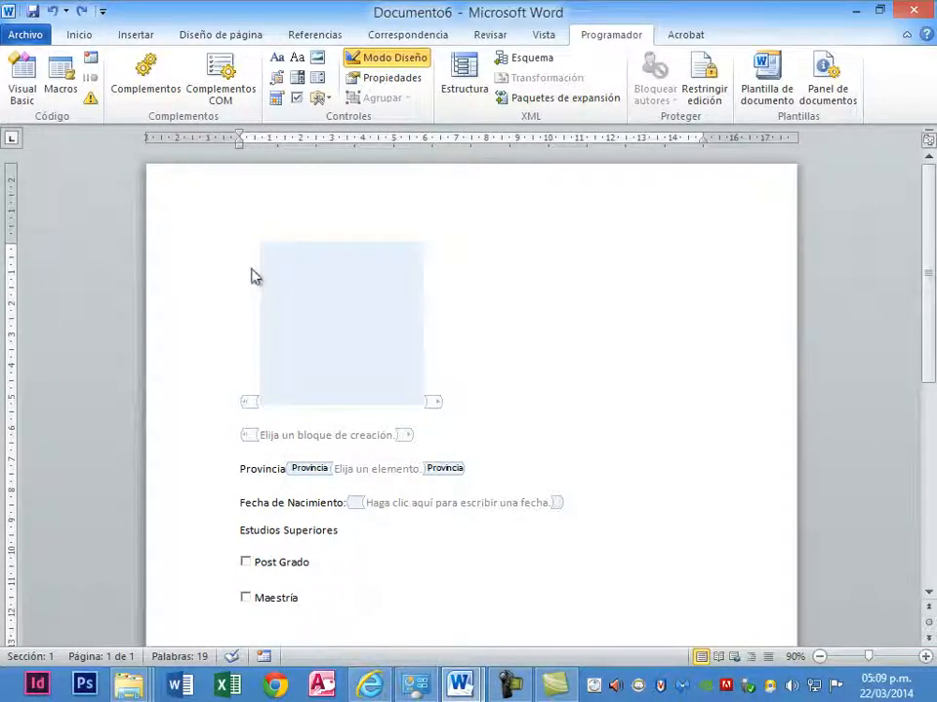
left_click(336, 610)
left_click(329, 611)
left_click(629, 395)
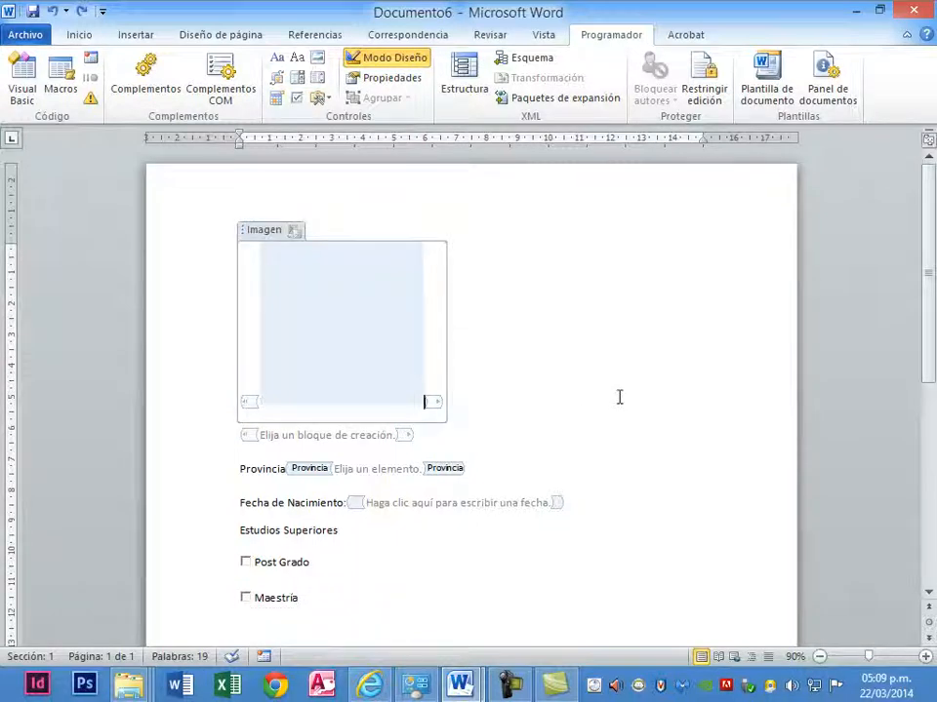
left_click_drag(199, 266, 313, 600)
left_click(419, 588)
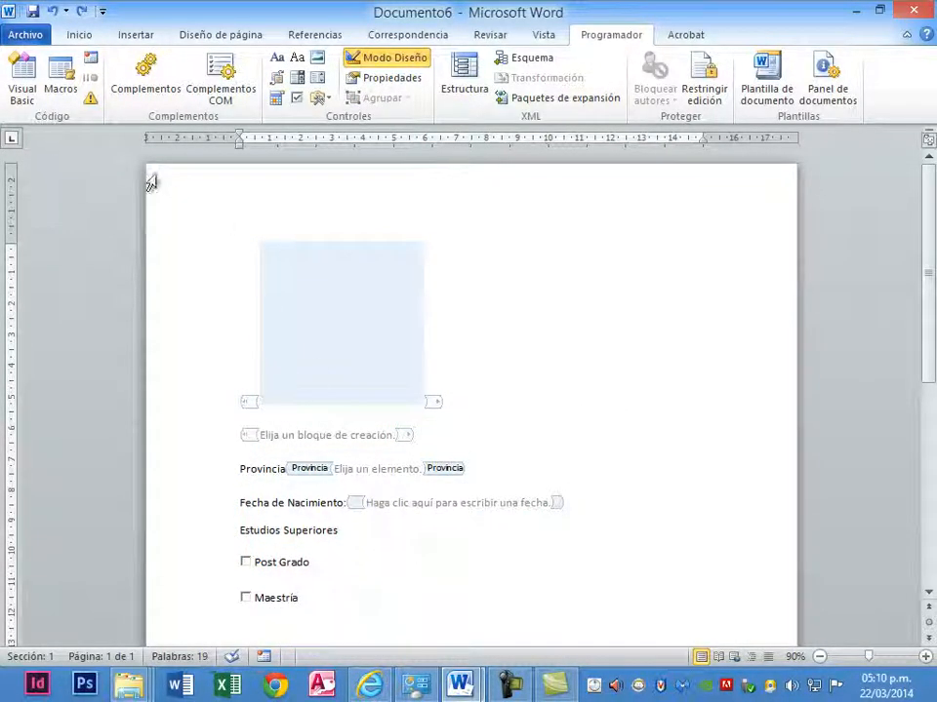
- Select the entire document content and group it so only the content controls remain editable
left_click(82, 37)
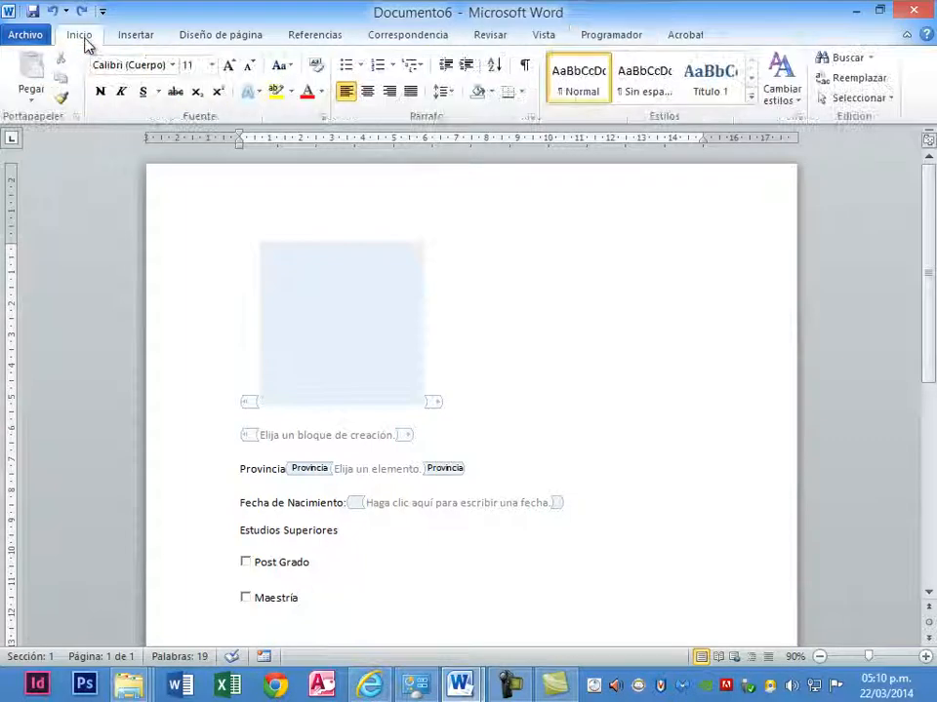
left_click(884, 99)
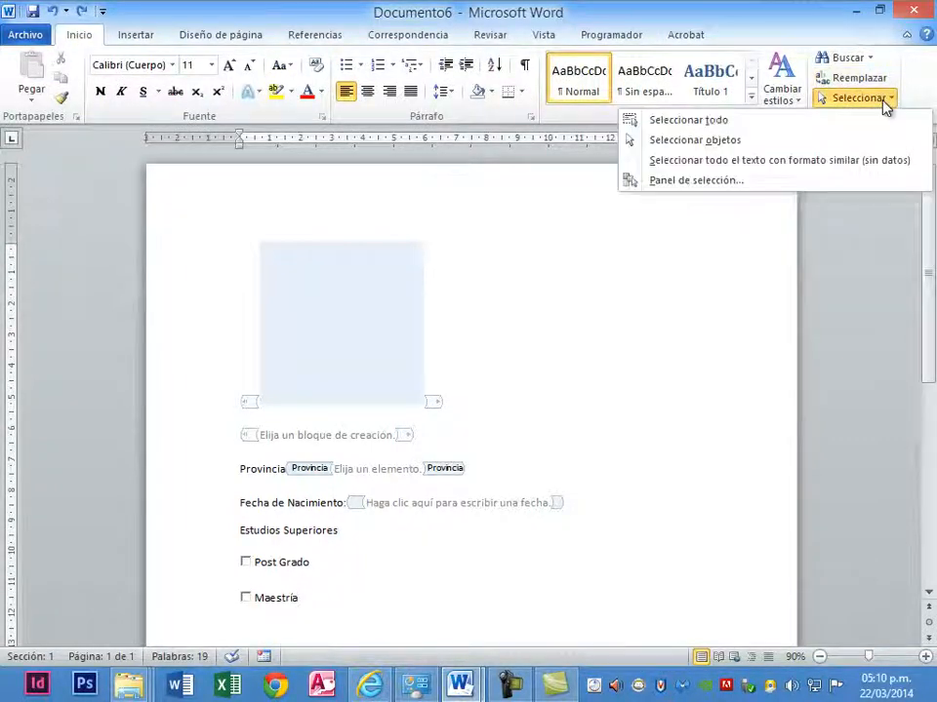
left_click(763, 123)
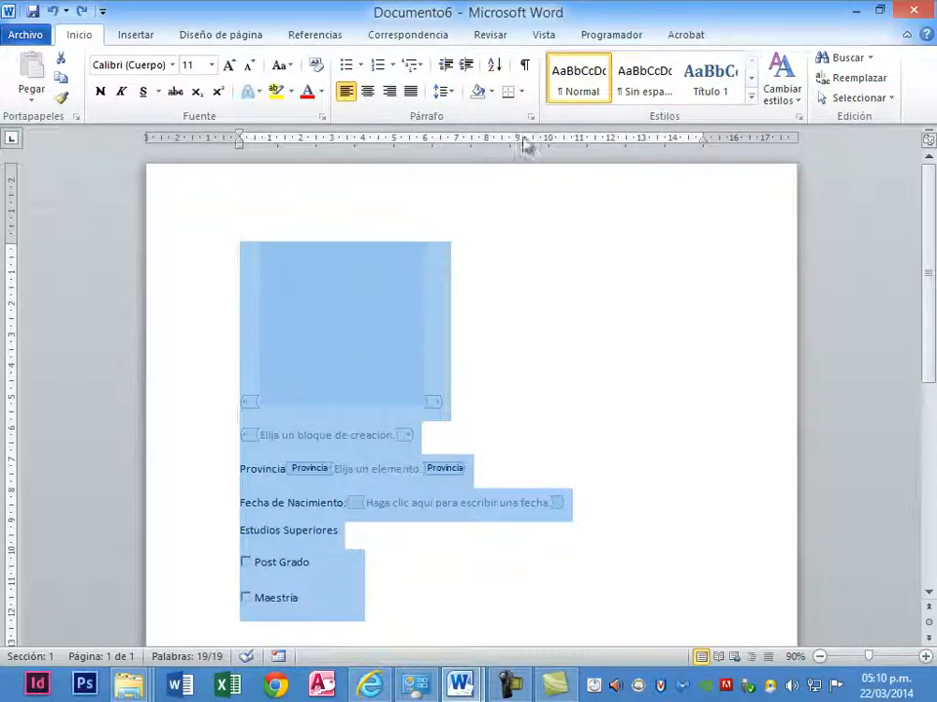
left_click(603, 43)
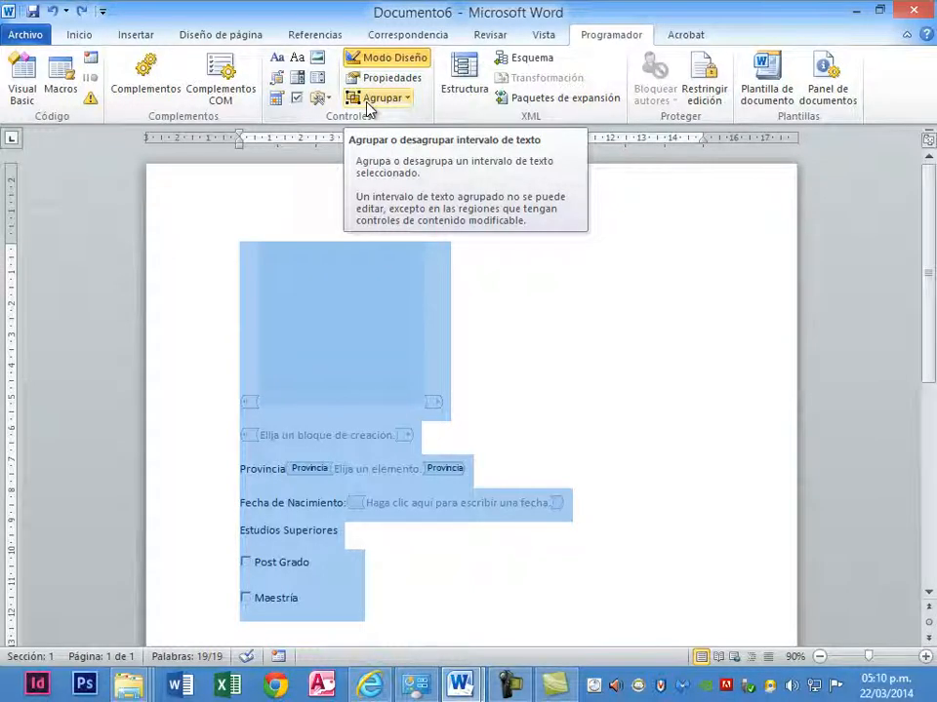
left_click(408, 104)
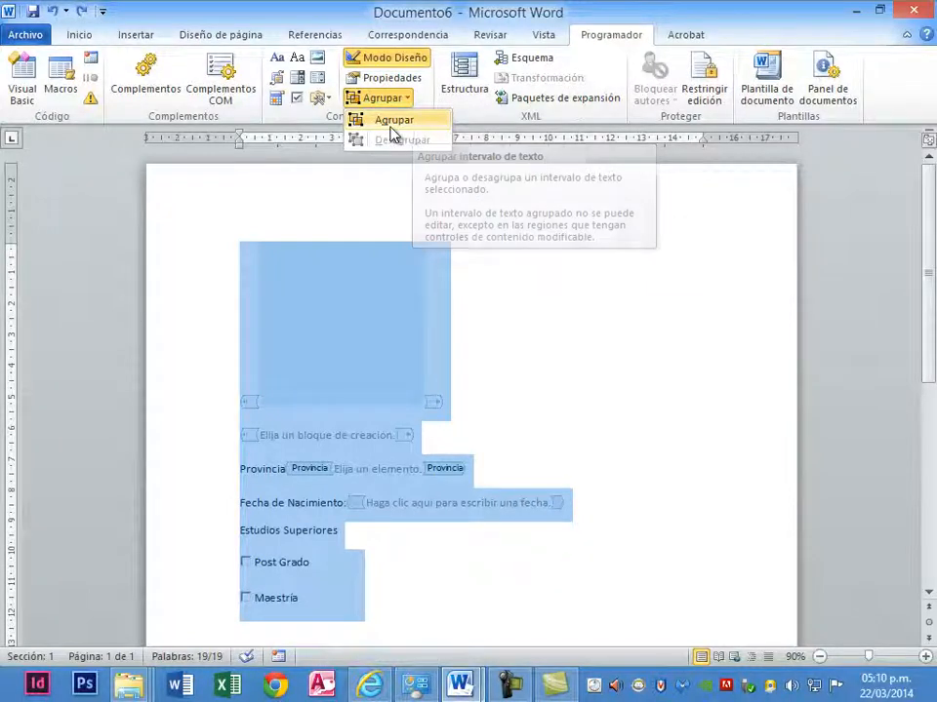
left_click(392, 133)
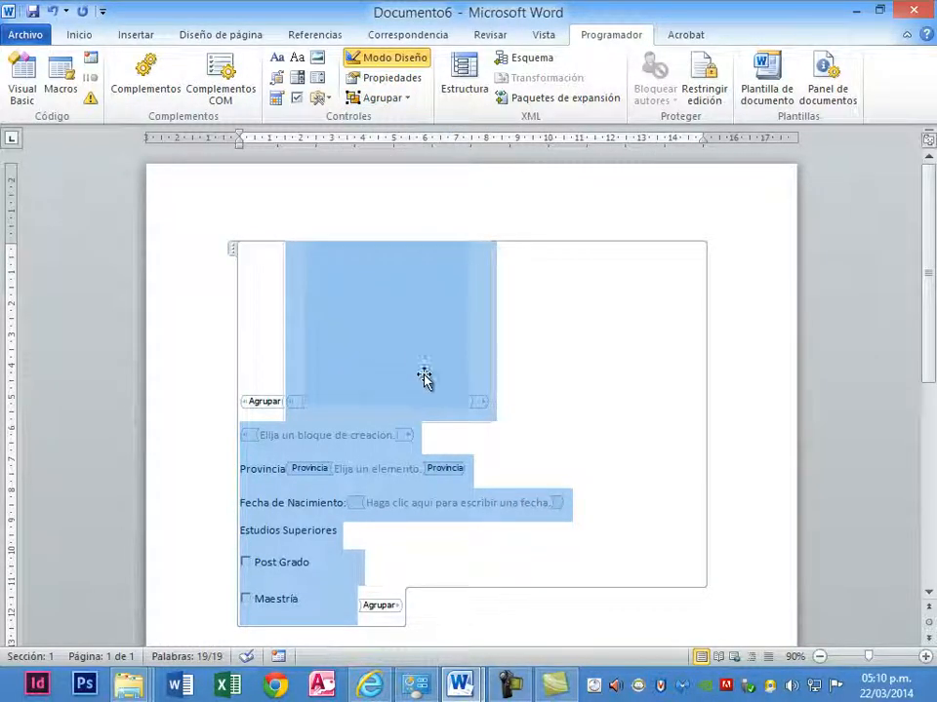